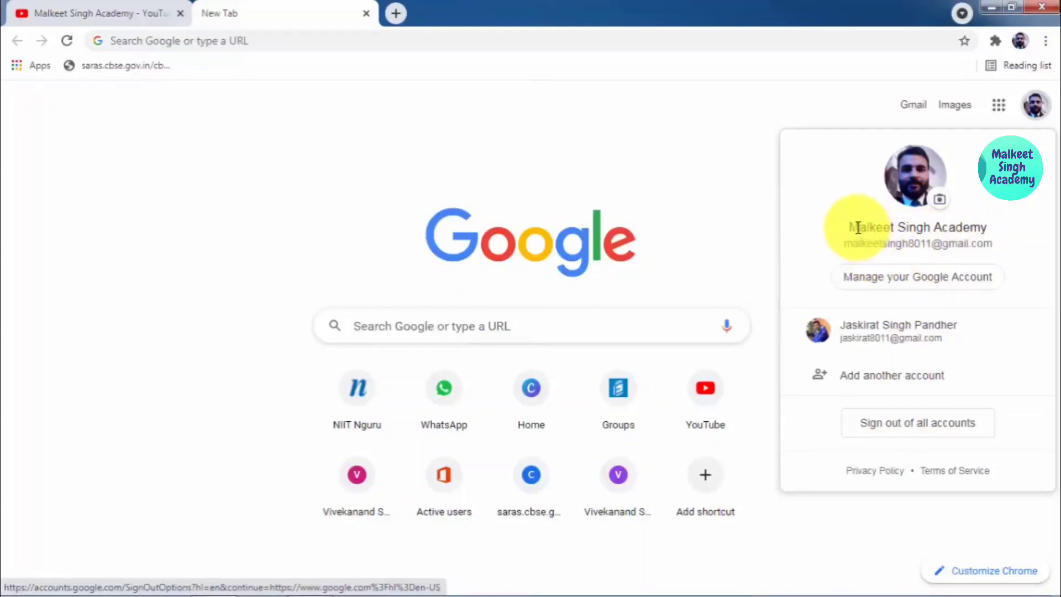
Step: Sign out of all Google accounts, then sign back in to just one account
drag(858, 227, 1002, 243)
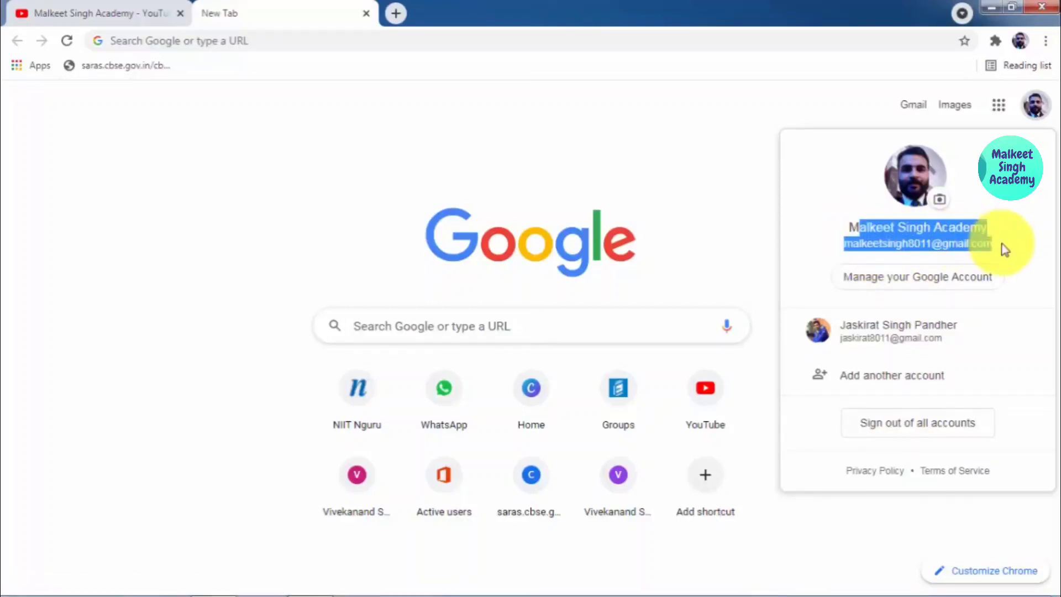
click(927, 436)
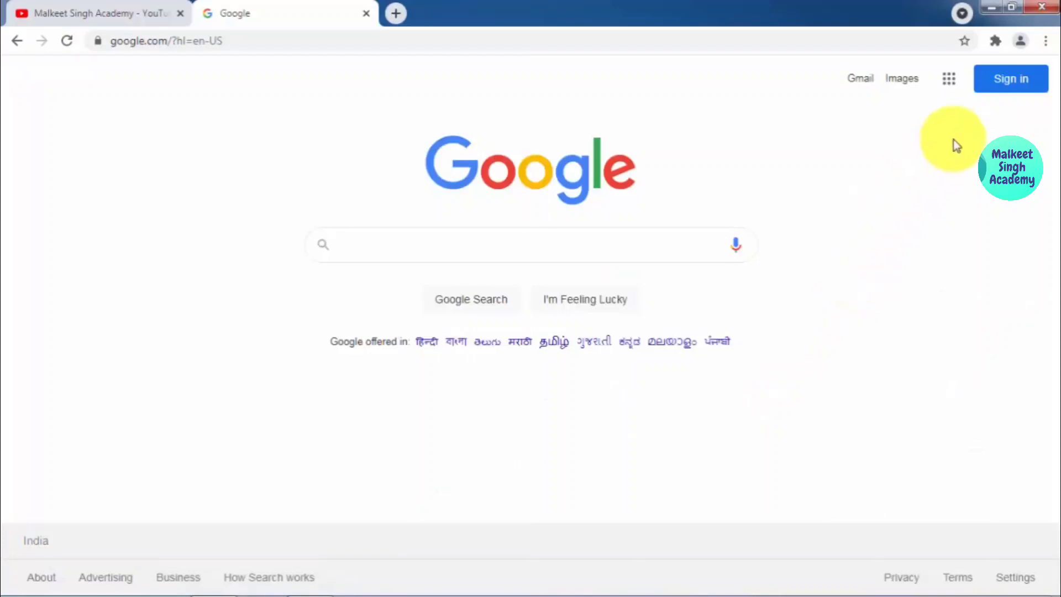
click(1002, 87)
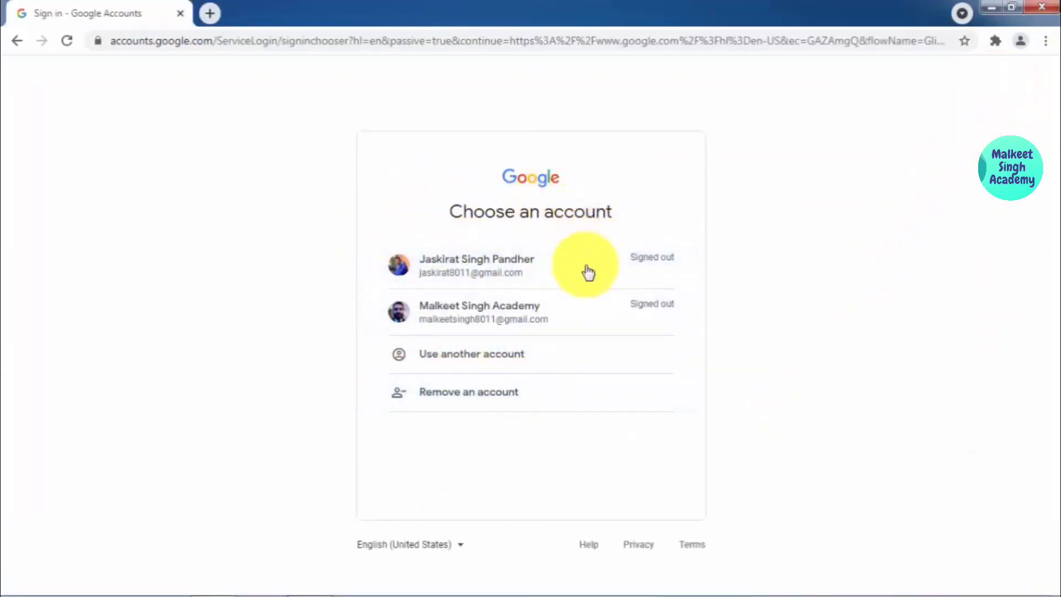
click(516, 316)
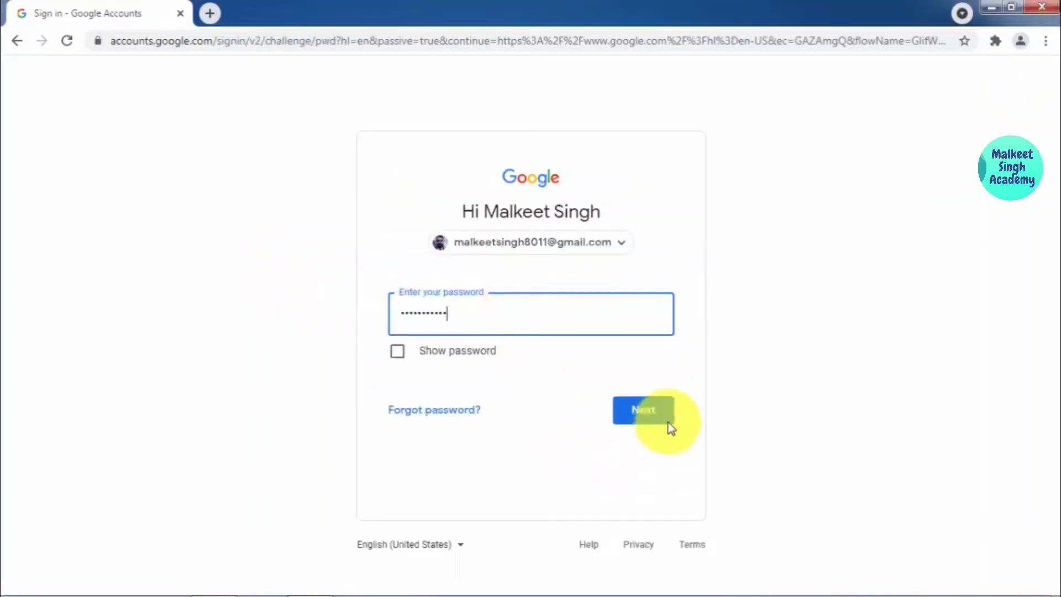
click(661, 410)
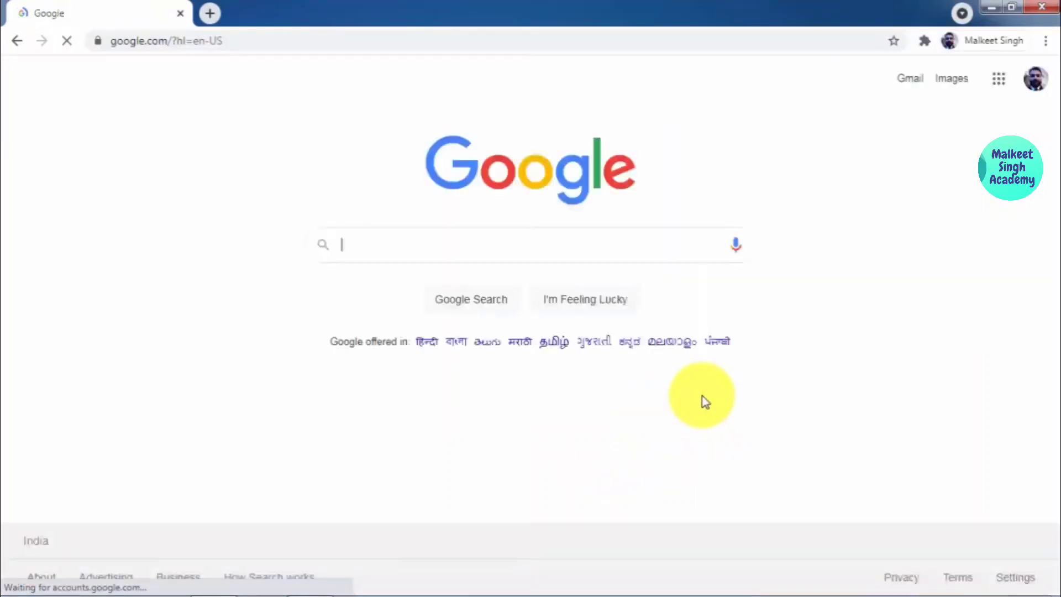
click(1029, 91)
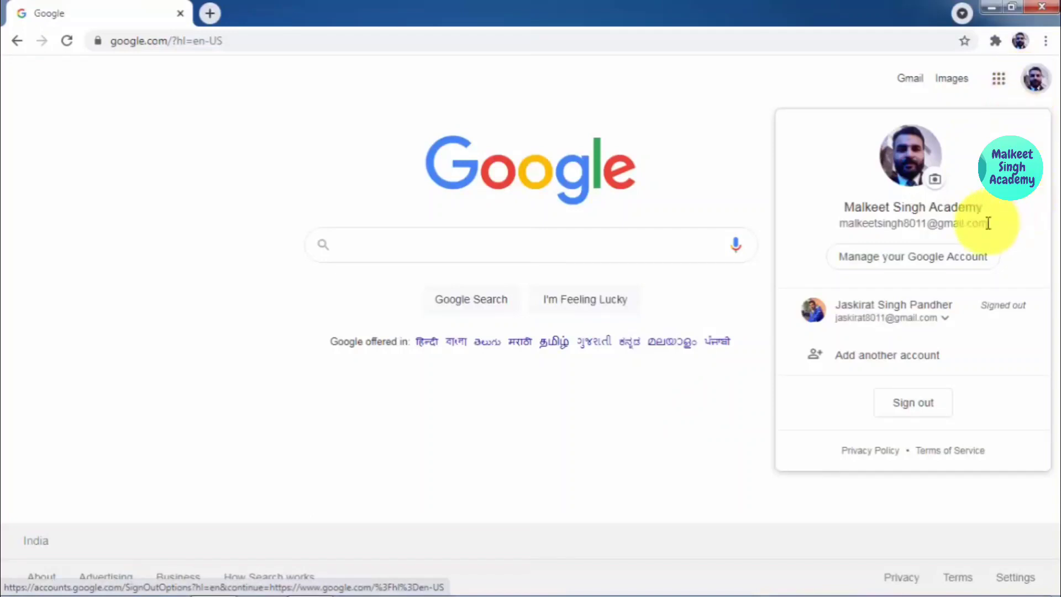
click(608, 88)
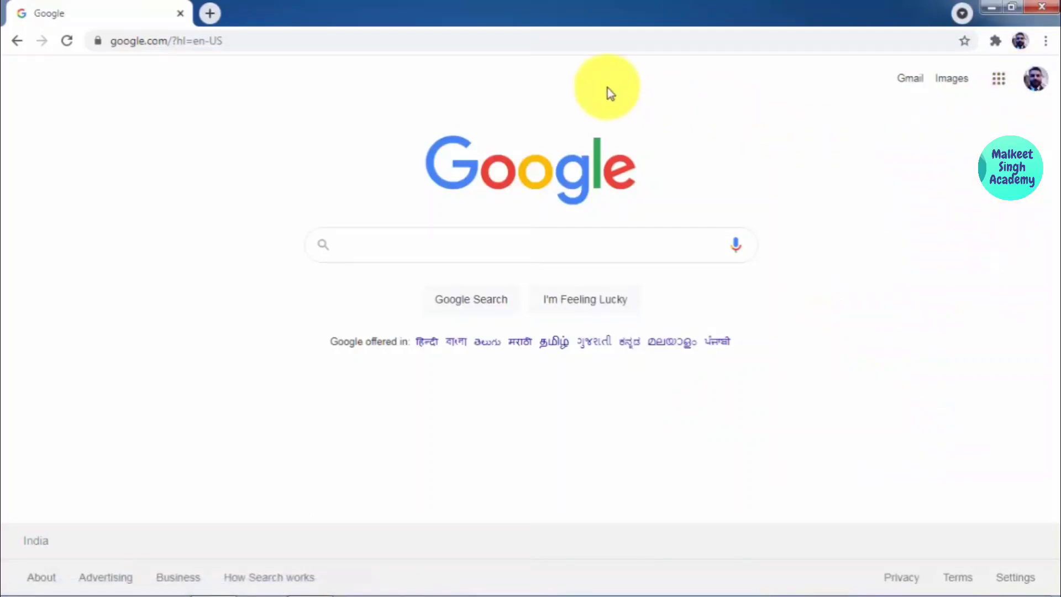
Step: Open Google Drive from the apps grid and show the New menu in My Drive
click(1001, 79)
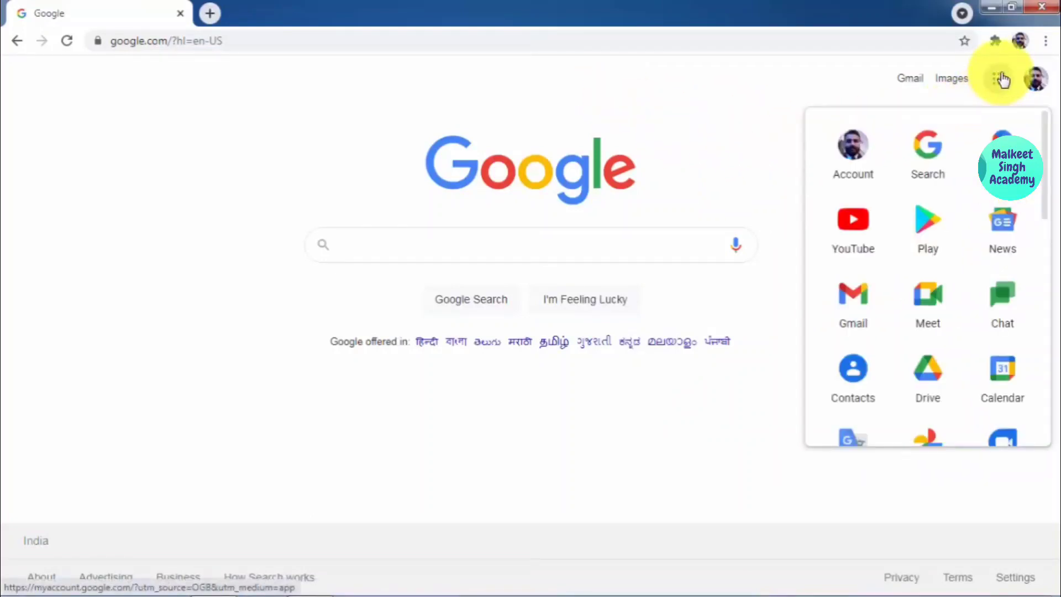
click(938, 360)
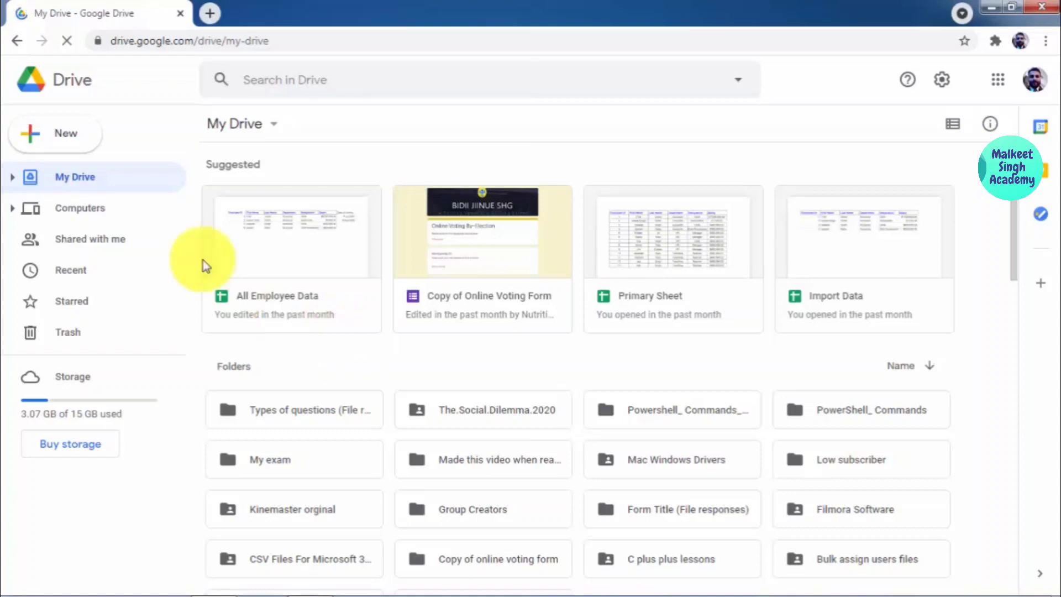
click(73, 139)
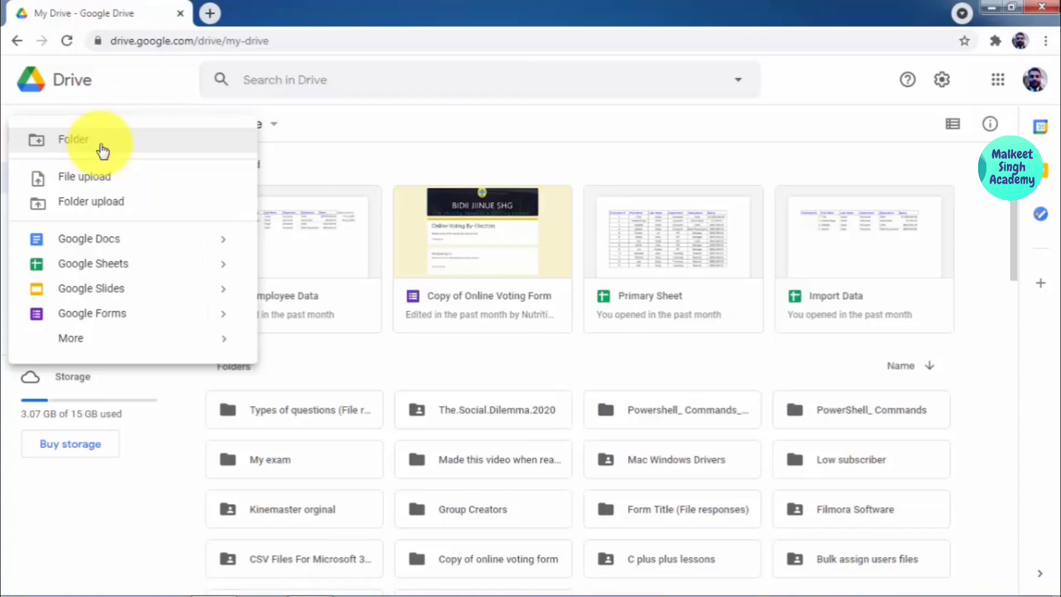
Step: Create a folder named 'E- Certificates' in My Drive and open it
click(73, 140)
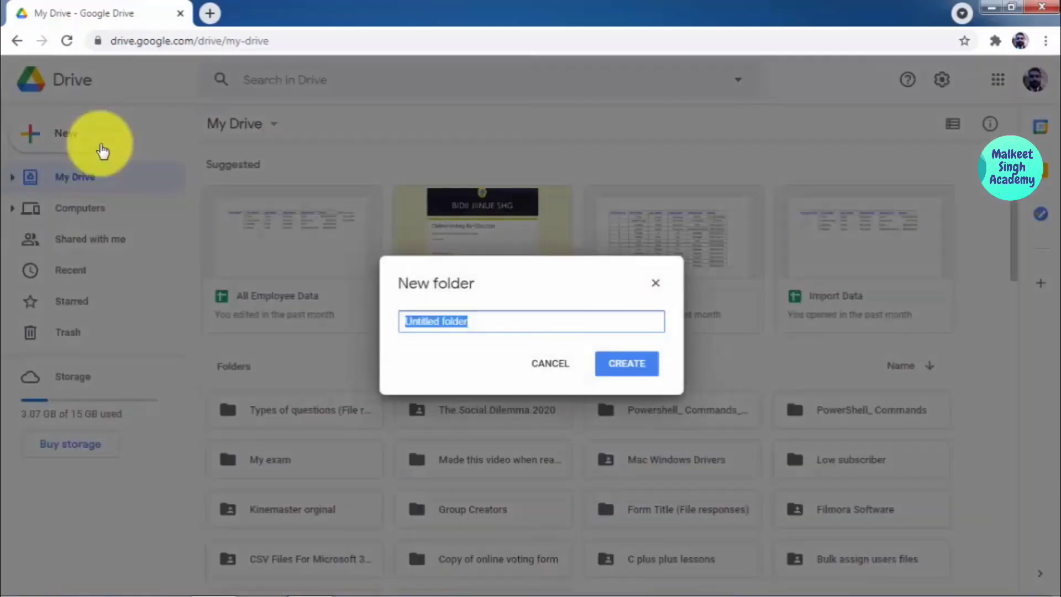
text(E- Certifica)
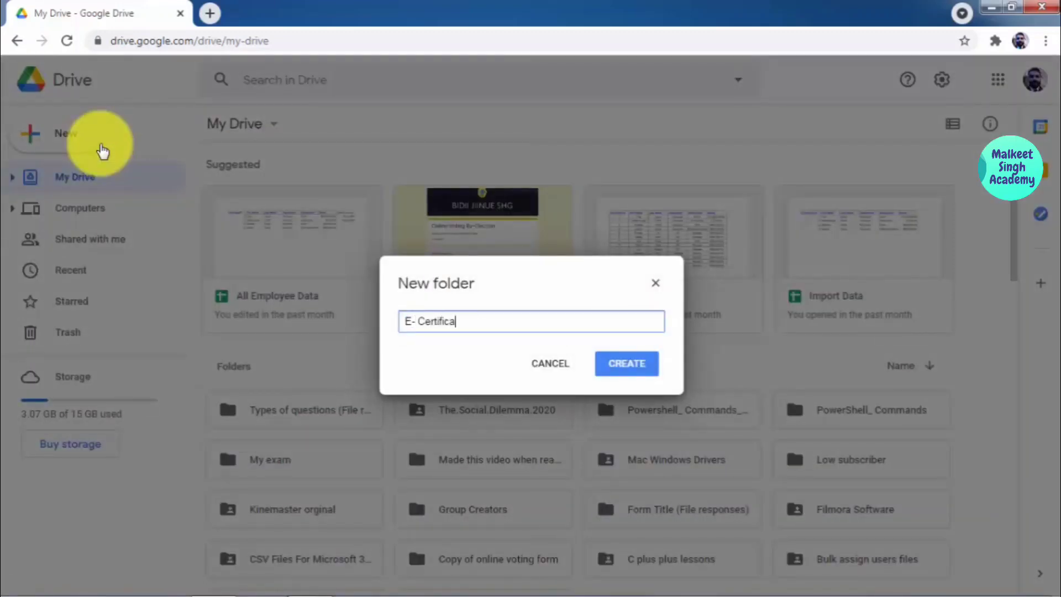
text(tes)
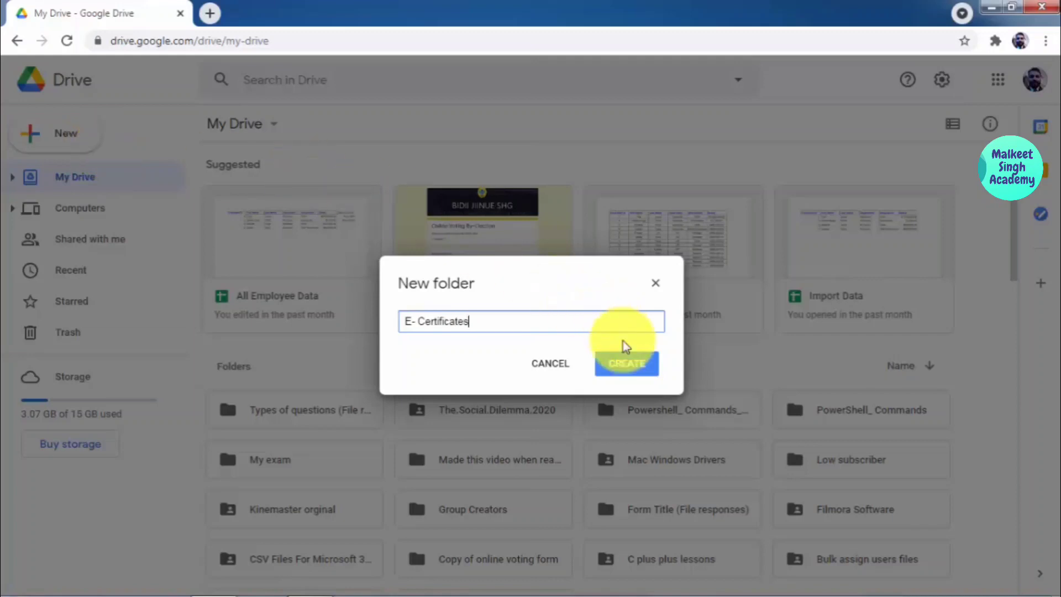
click(631, 374)
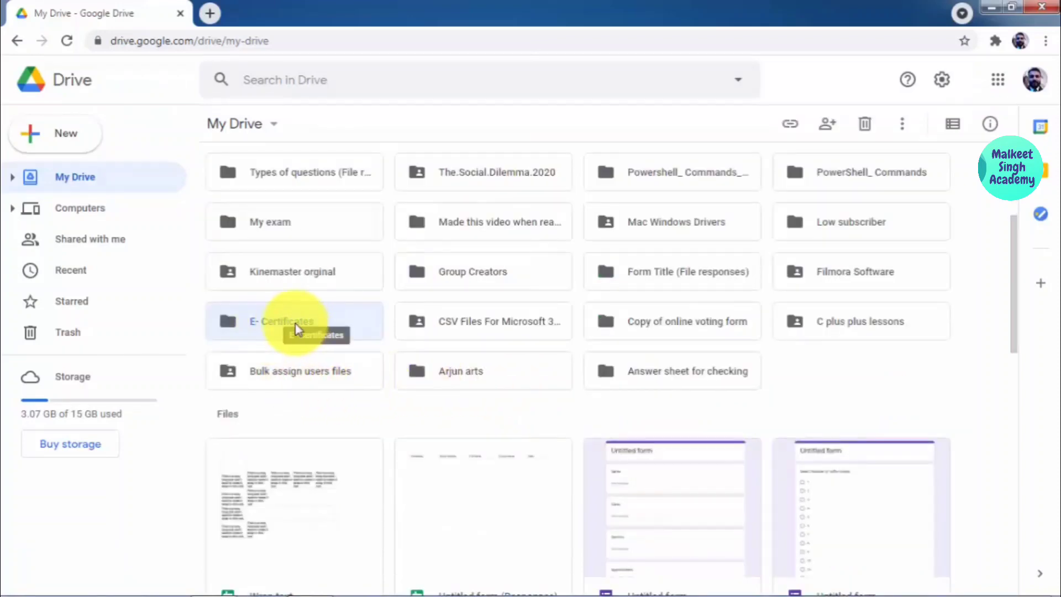
double_click(322, 325)
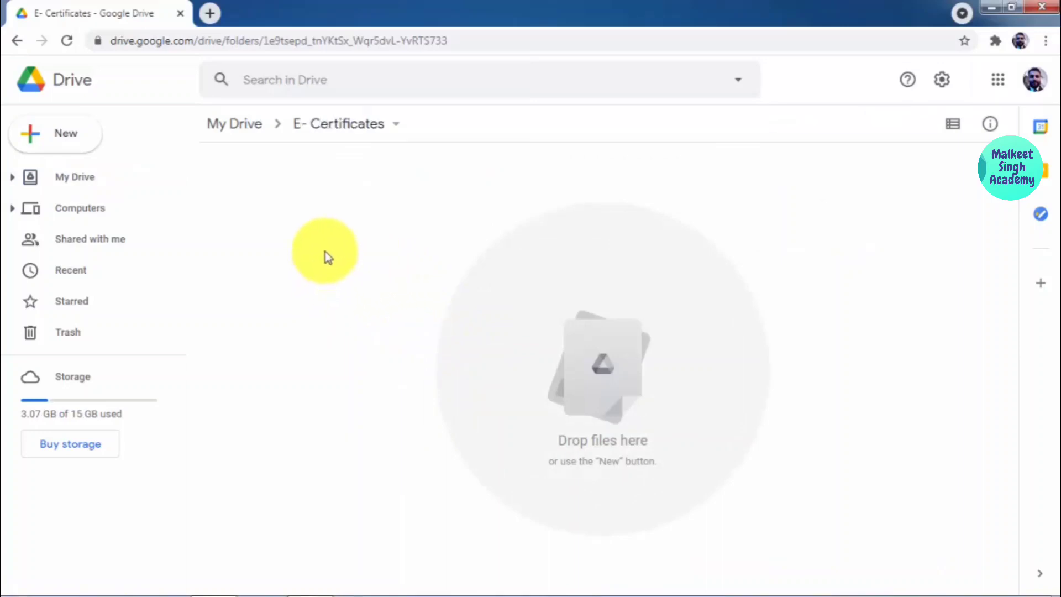
Step: Create a new blank Google Slides presentation inside the E- Certificates folder
right_click(325, 208)
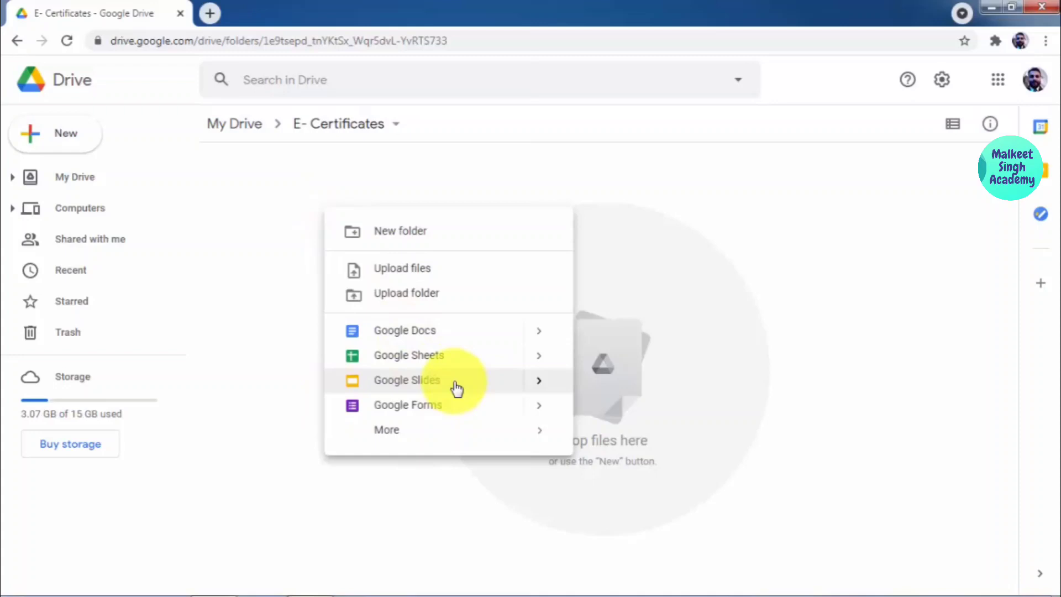
click(457, 389)
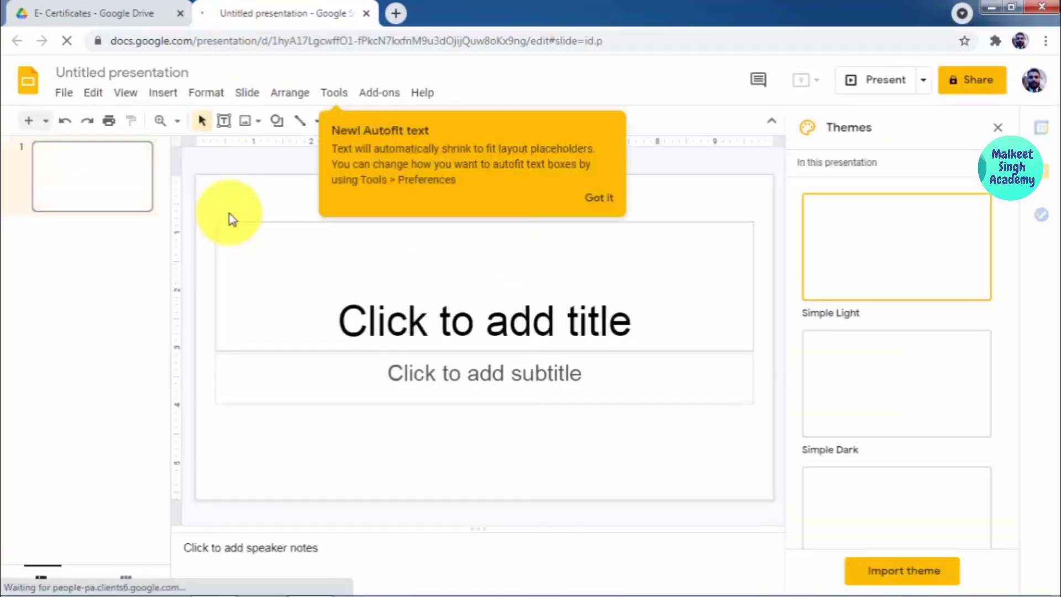
click(608, 200)
Step: Title the presentation 'Template for E certificates'
click(128, 71)
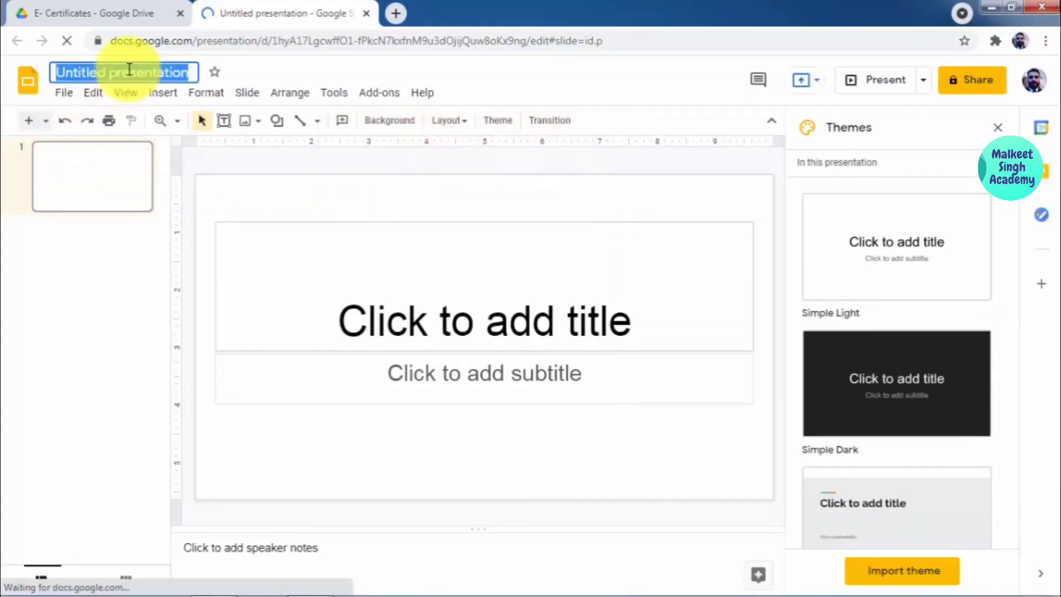
text(Templat)
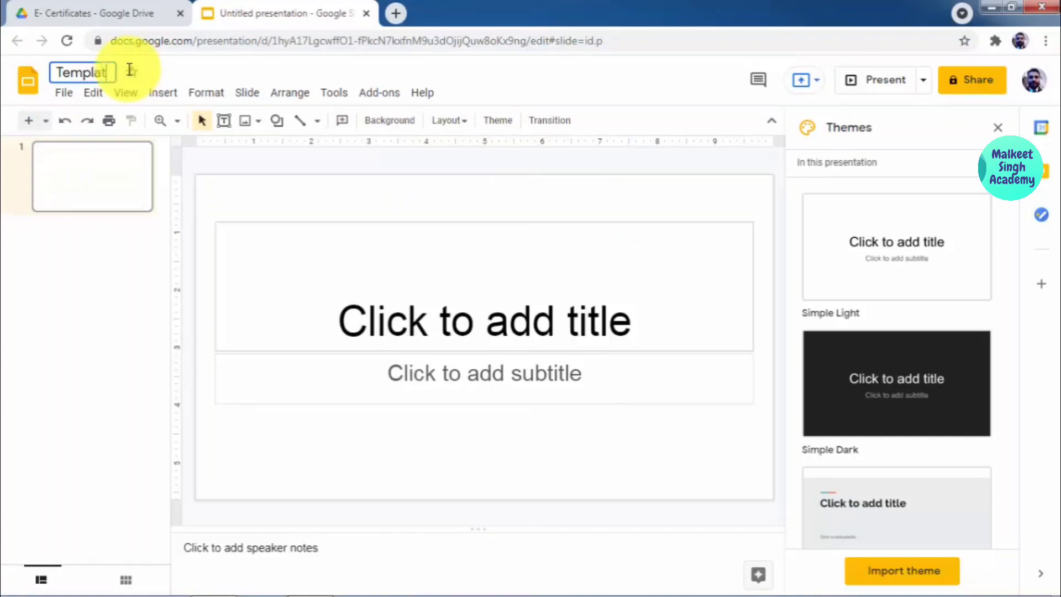
text(e for E certicate)
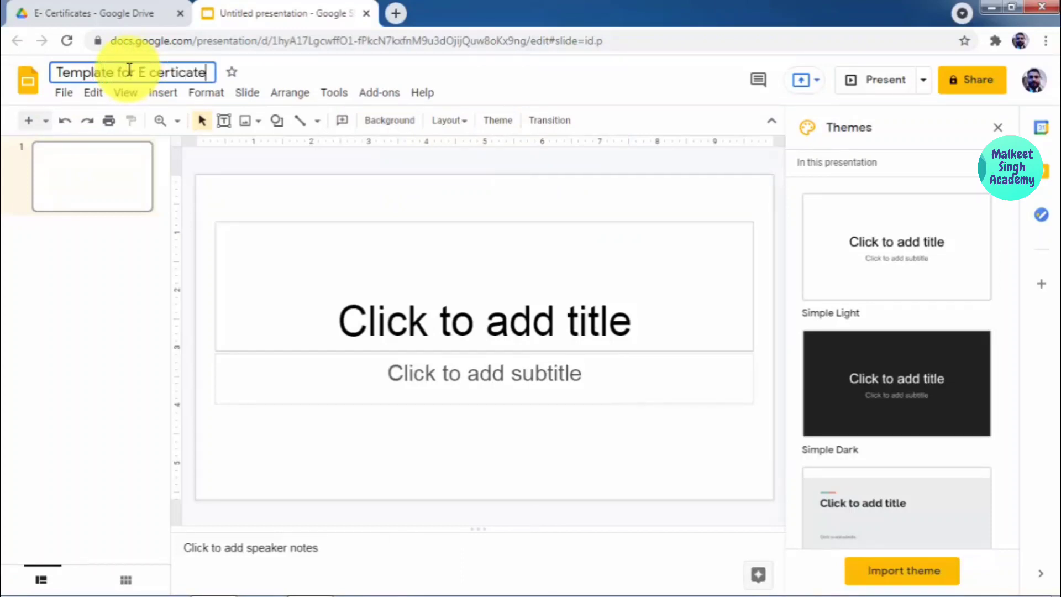
key(BackSpace)
key(BackSpace)
key(BackSpace)
key(BackSpace)
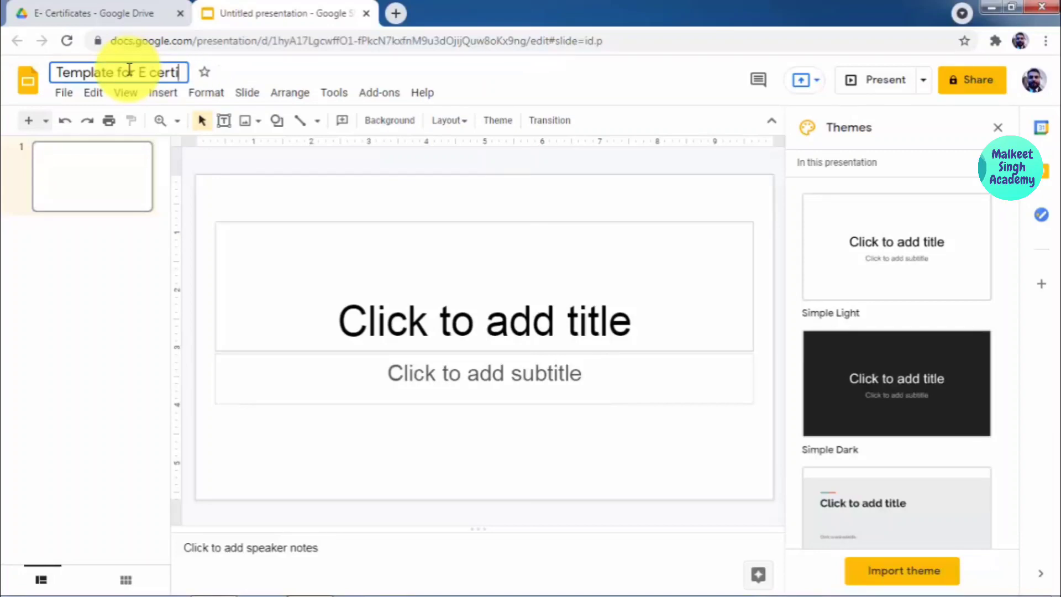
text(ficates)
key(Return)
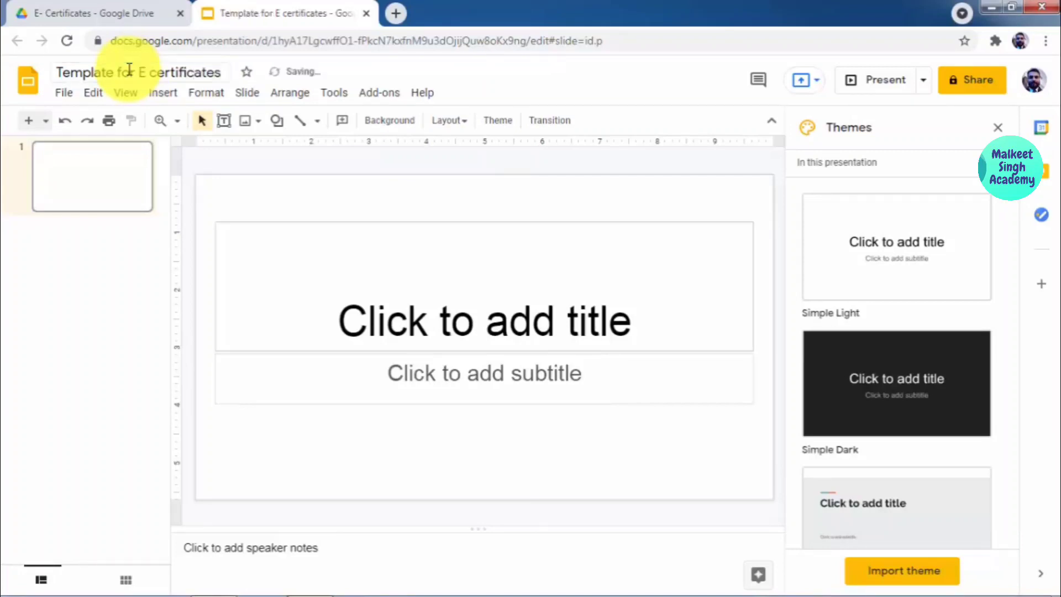
Step: Close the presentation and create a blank Google Sheets spreadsheet in the E- Certificates folder
click(365, 14)
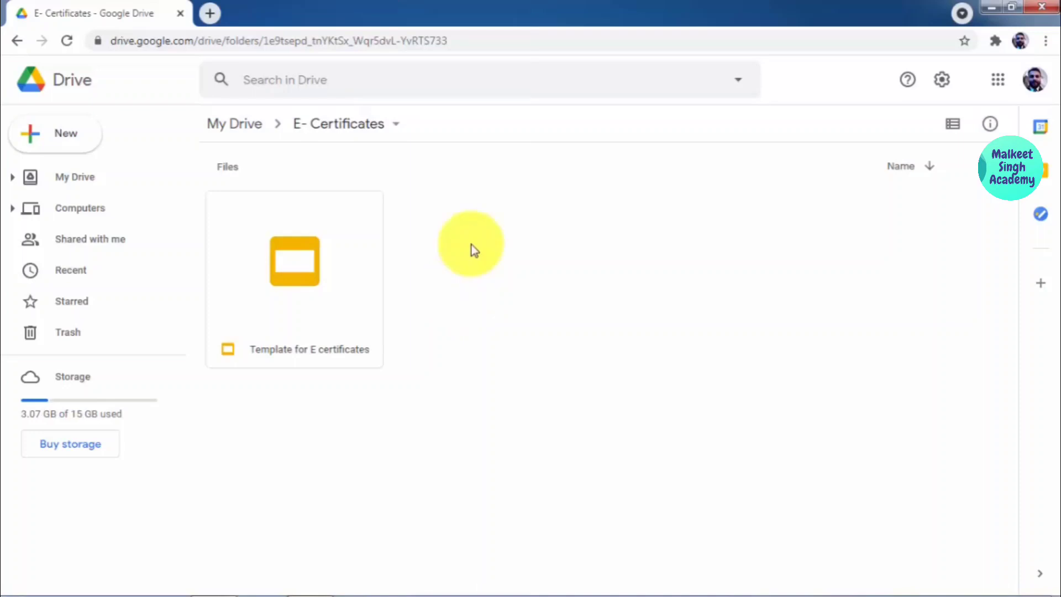
right_click(471, 248)
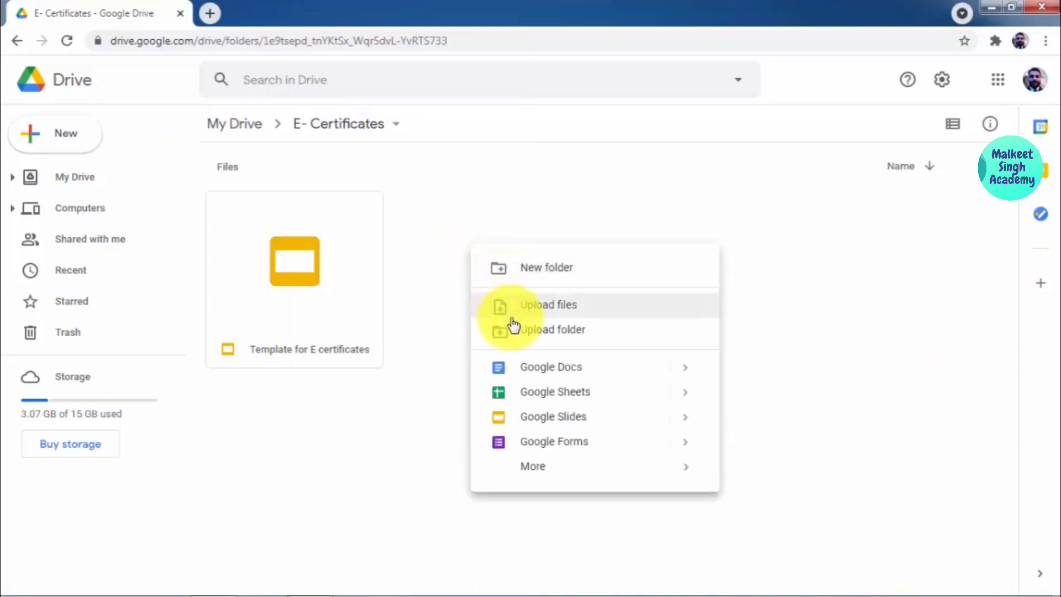
click(564, 395)
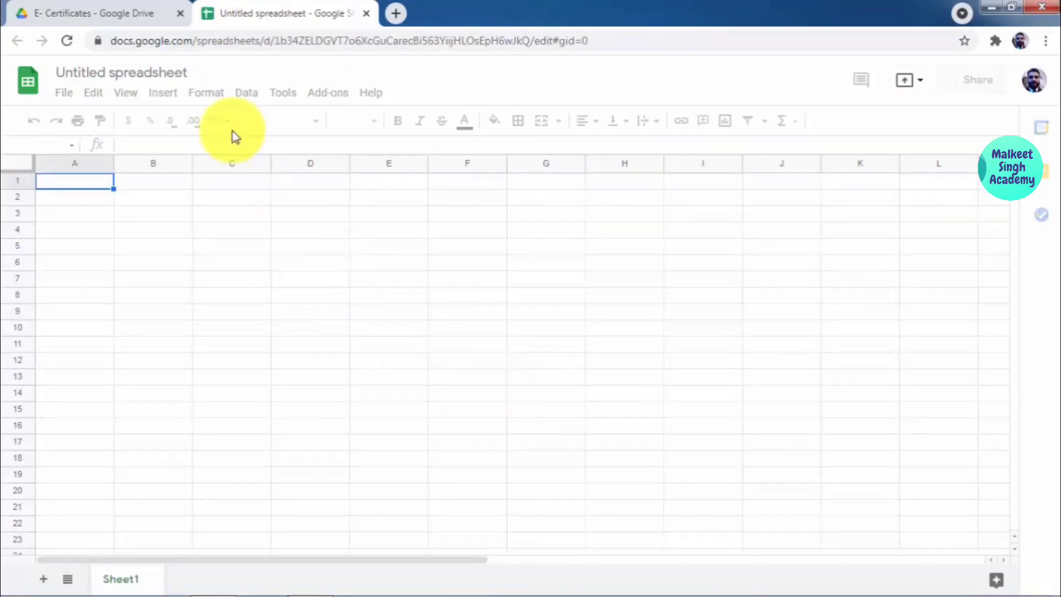
Step: Rename the untitled spreadsheet to 'E certificate Data'
click(169, 72)
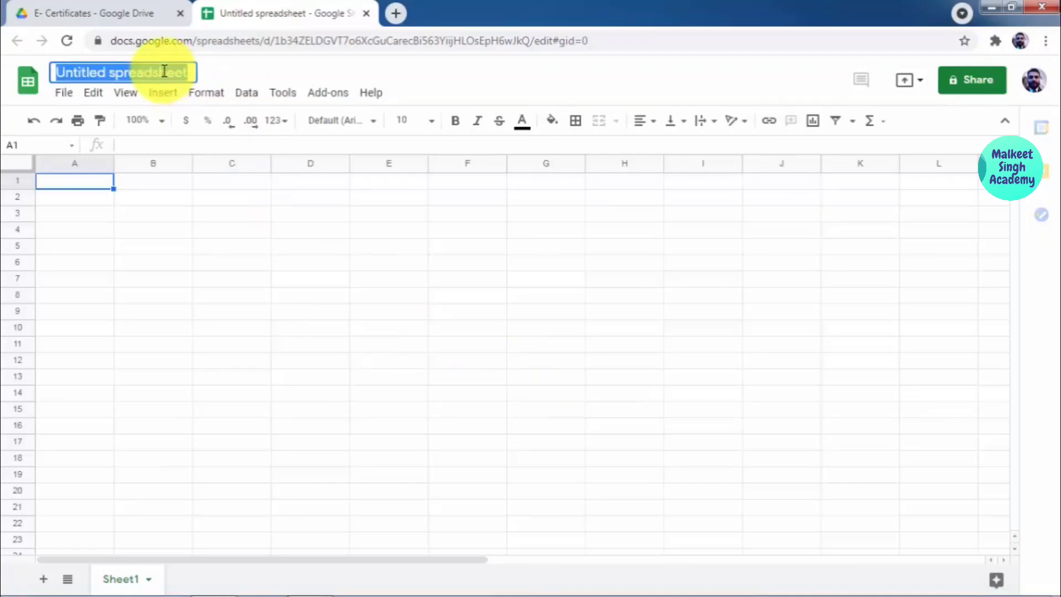
key(Right)
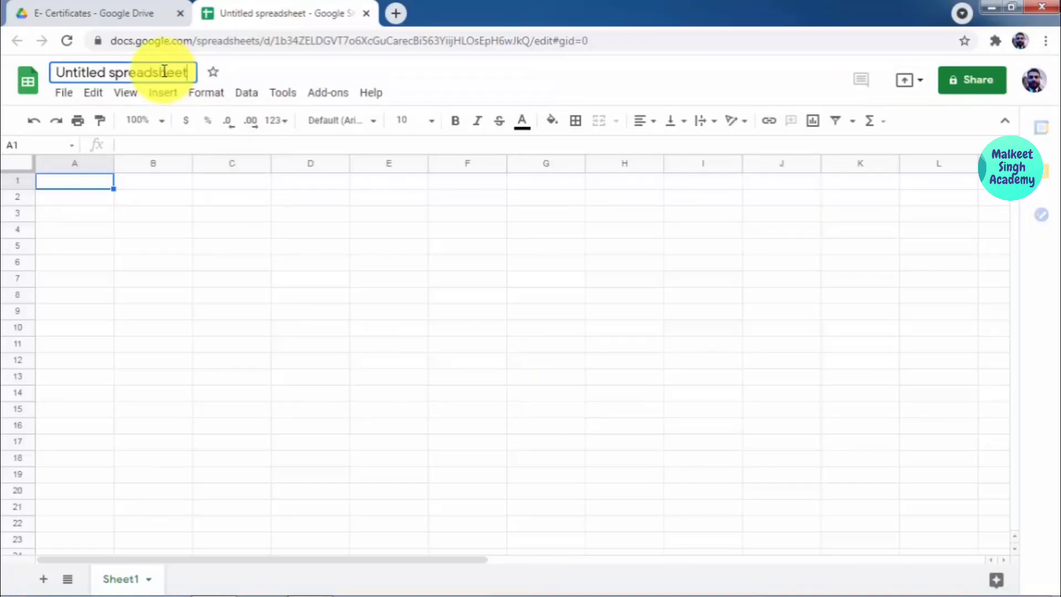
triple_click(164, 72)
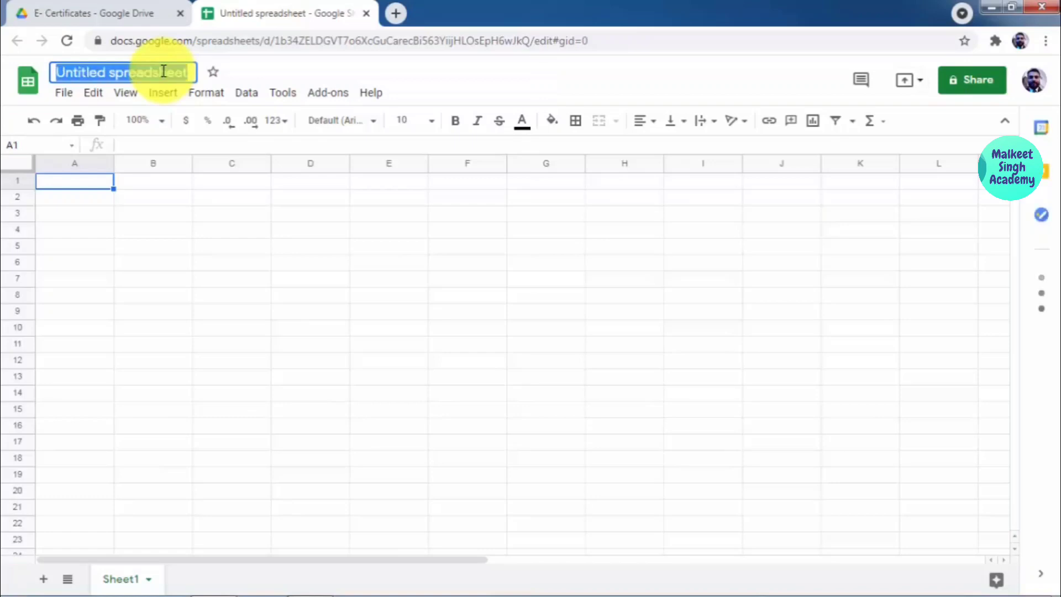
text(E certif)
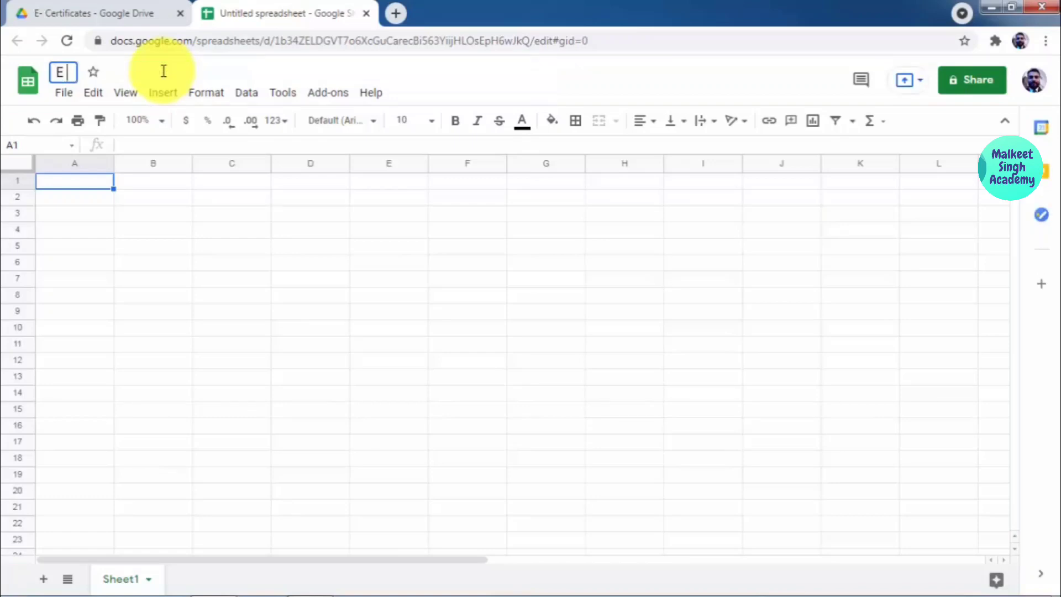
text(c)
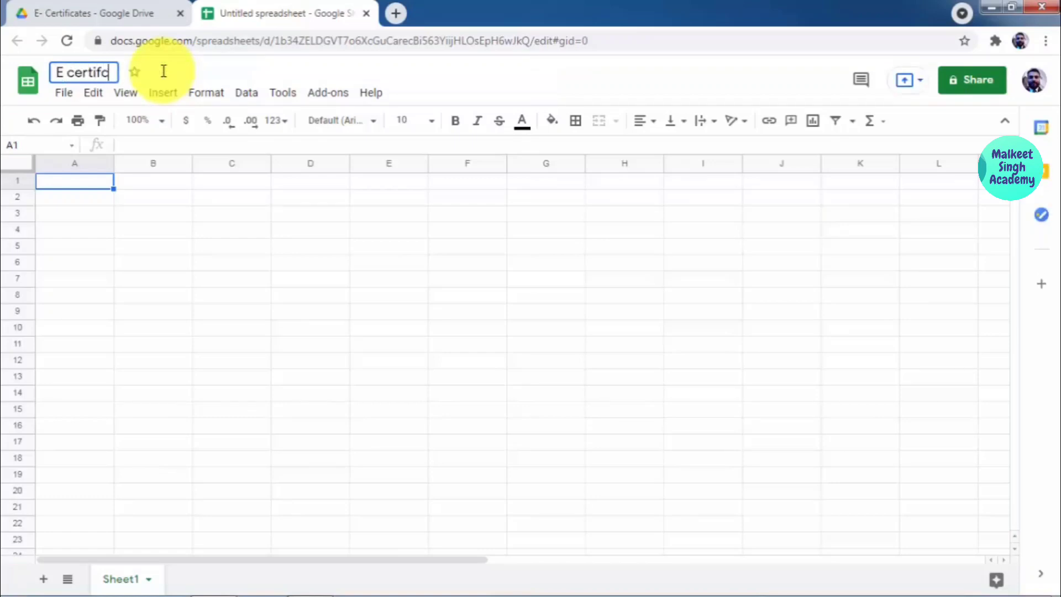
key(BackSpace)
text(icate Data)
key(Return)
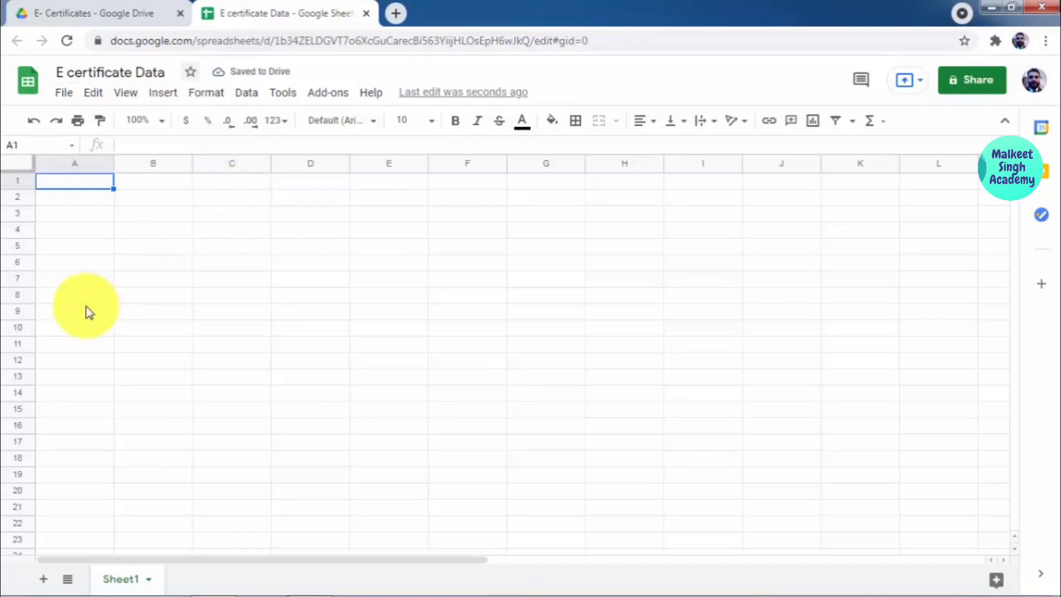
Step: Enter the row 1 headers Name, Department and Awards, then return to the Drive folder
double_click(84, 185)
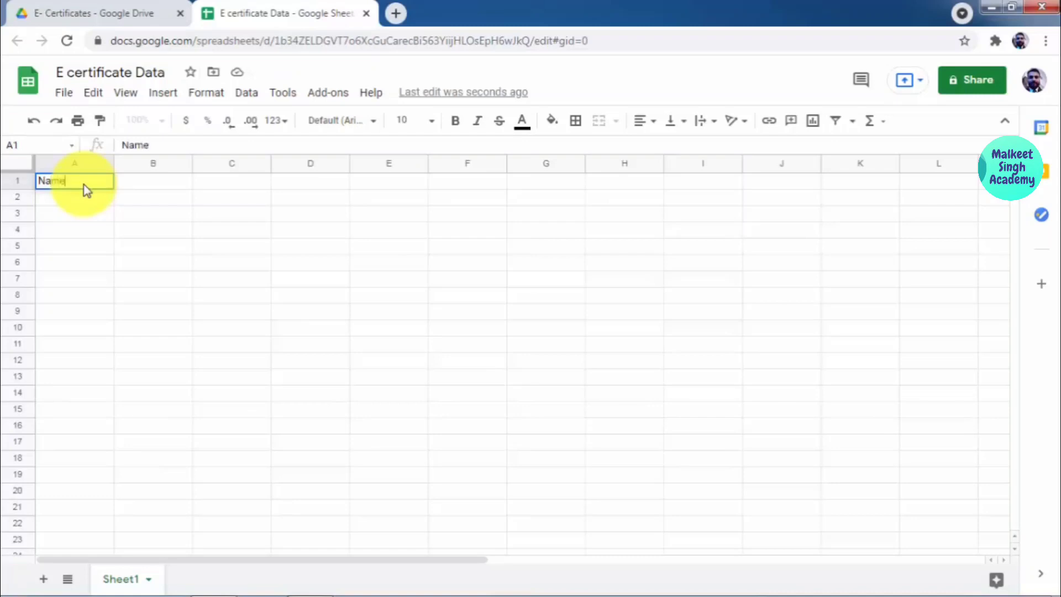
key(Tab)
text(dEPA)
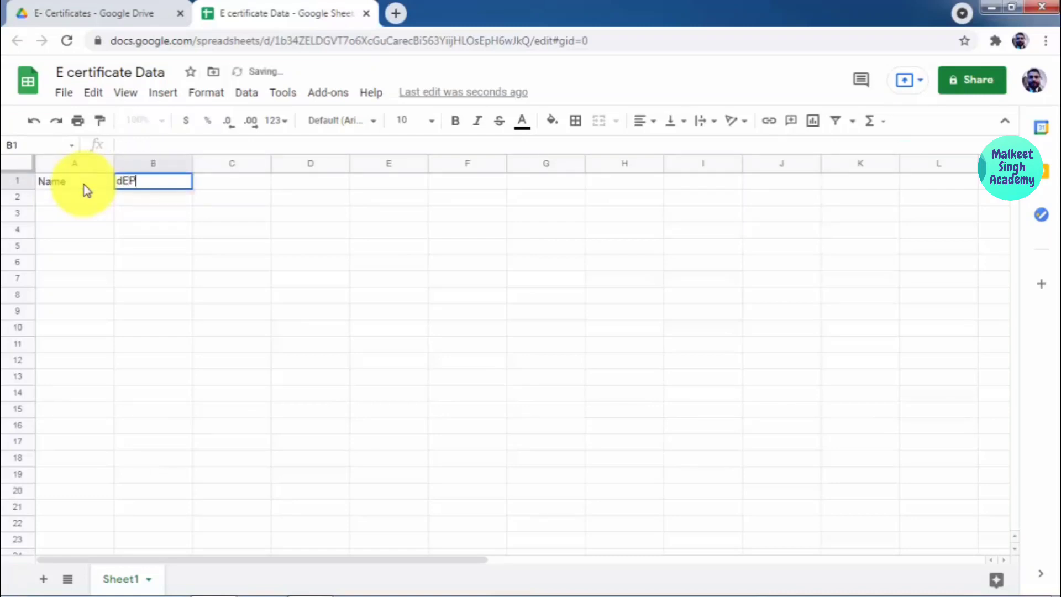
key(BackSpace)
key(BackSpace)
key(BackSpace)
key(BackSpace)
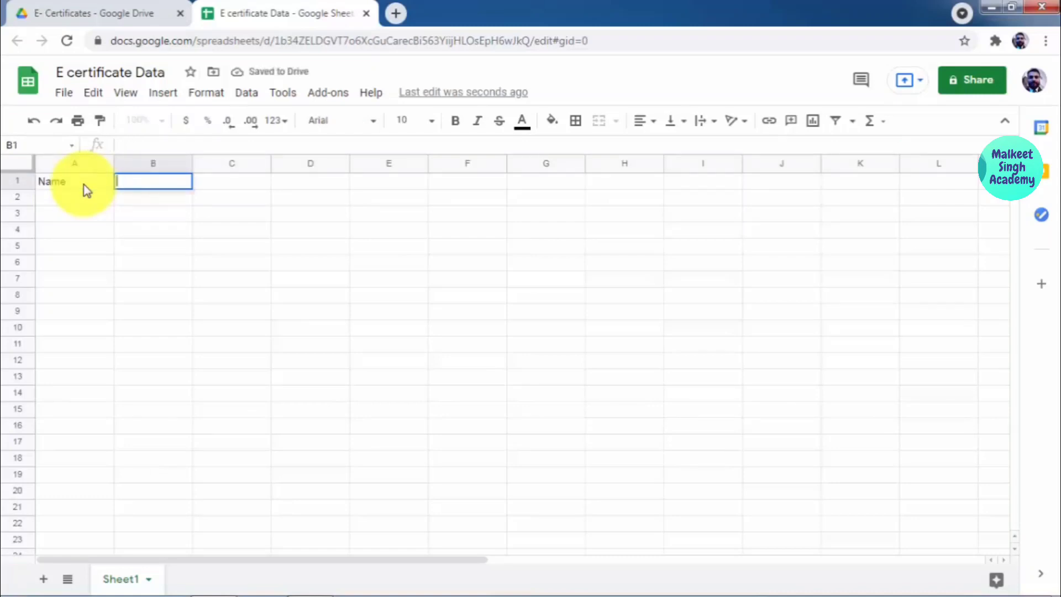
text(Depar)
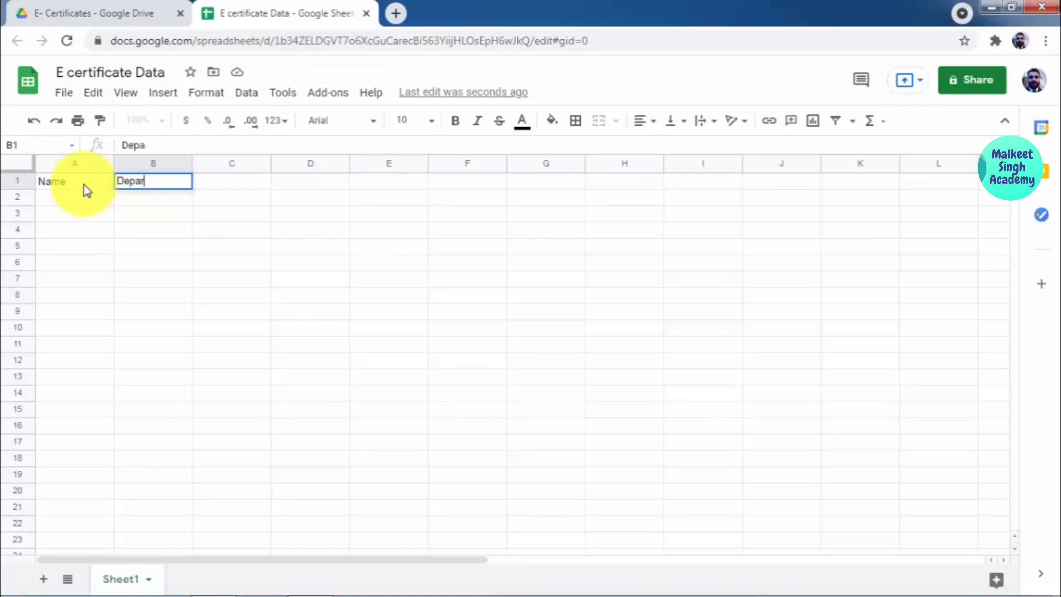
text(tment)
key(Tab)
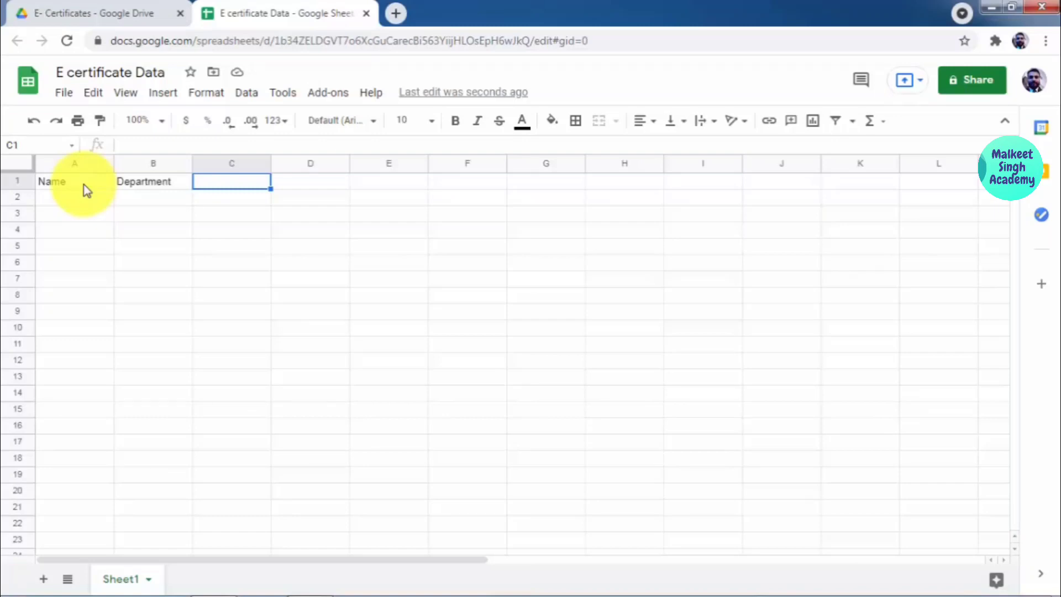
text(Awards)
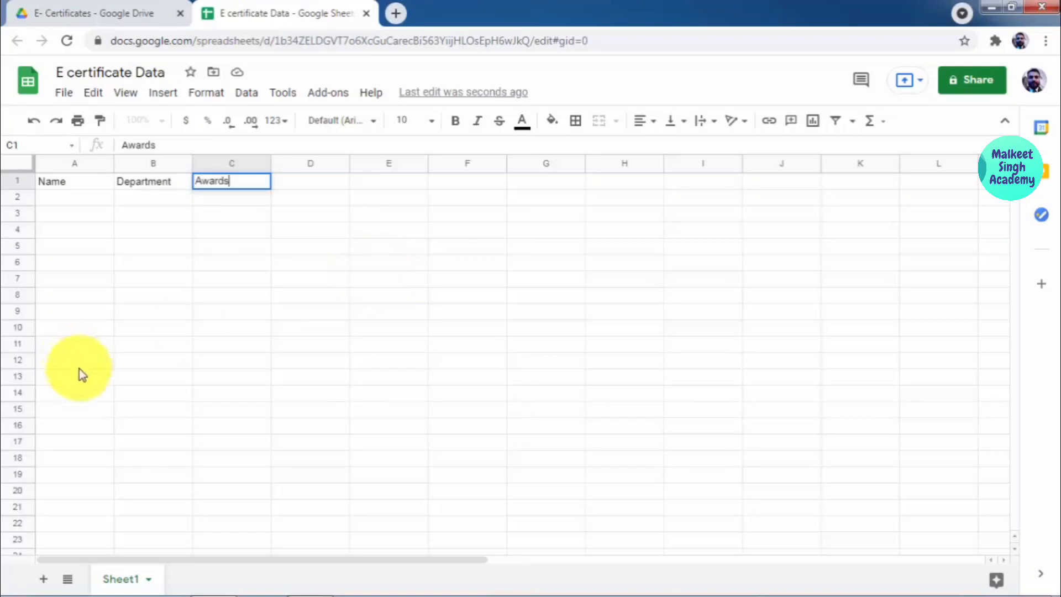
click(45, 11)
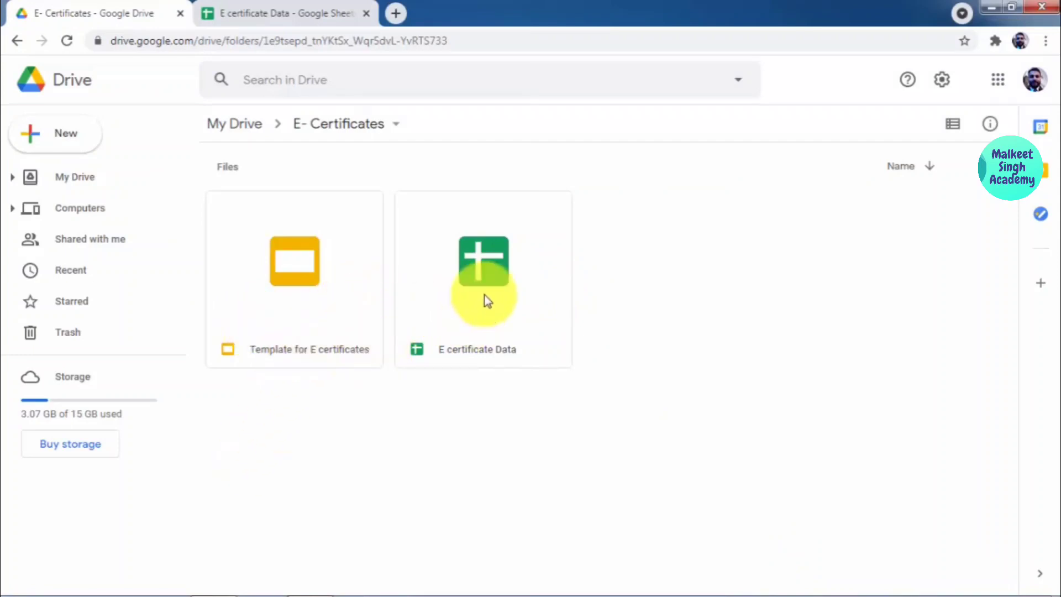
Step: Switch back to the E certificate Data spreadsheet
click(300, 7)
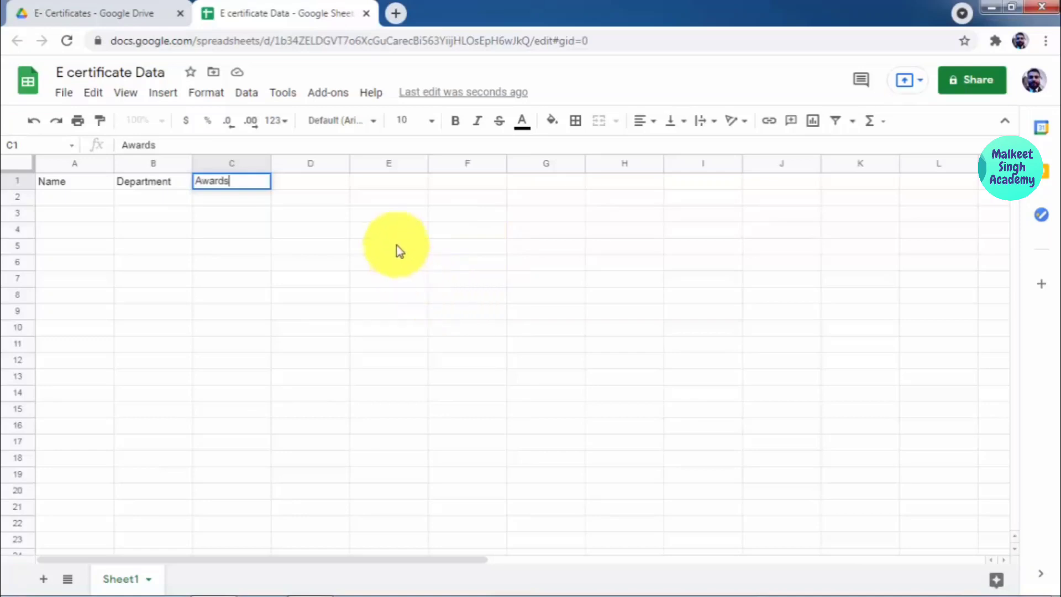
Step: Open Get add-ons from the Add-ons menu in the E certificate Data sheet
click(338, 99)
click(337, 98)
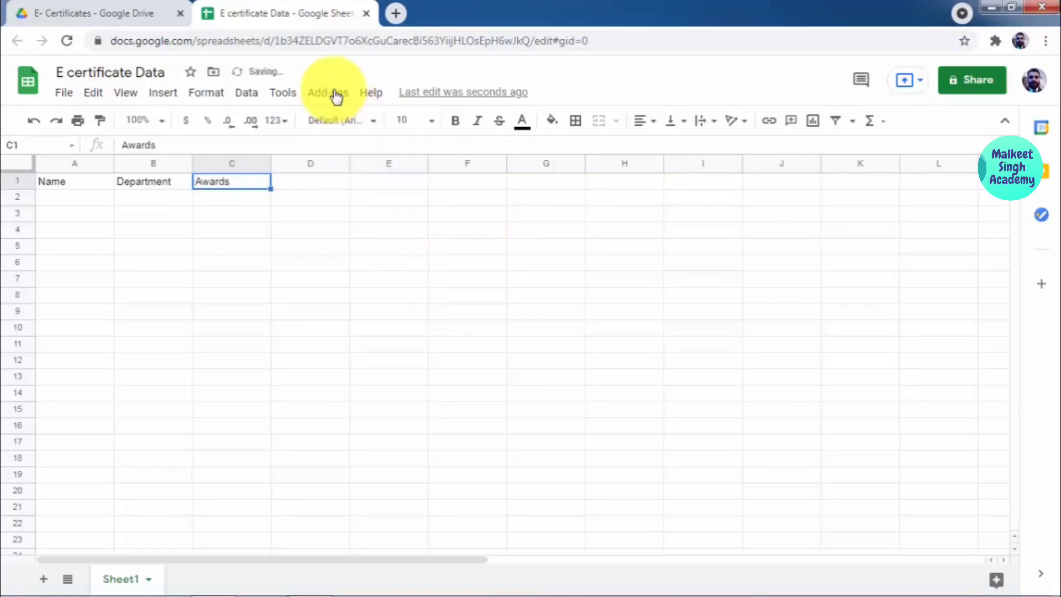
click(337, 95)
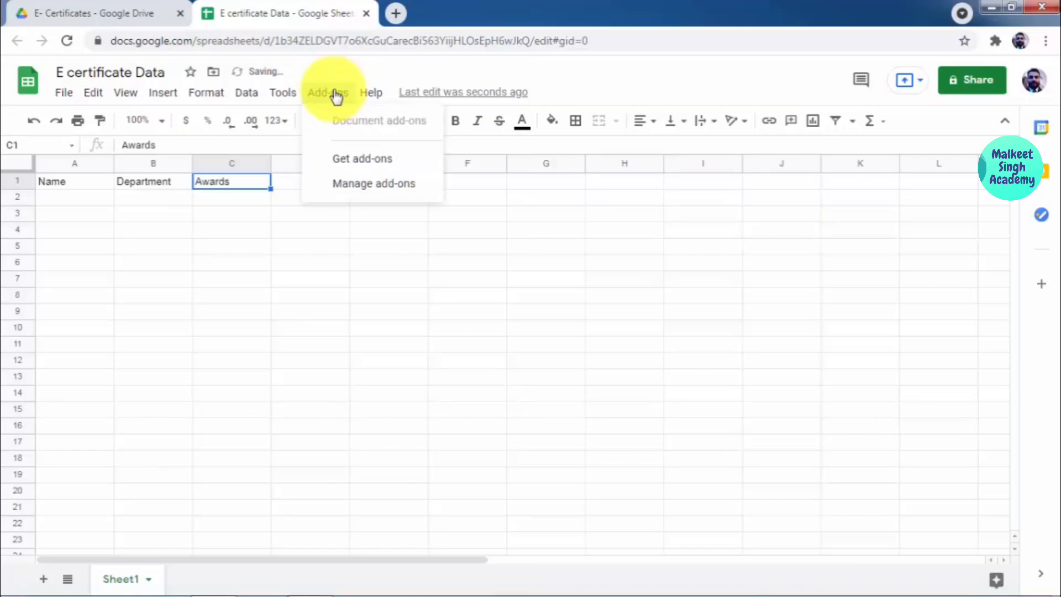
click(367, 158)
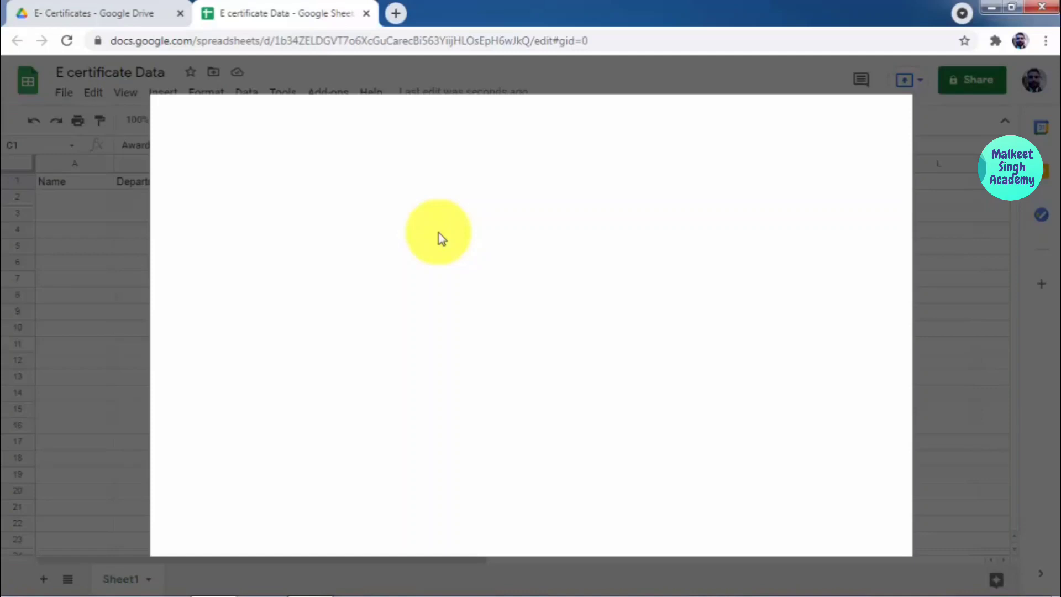
Step: Search the Marketplace for 'auto' and open the Autocrat add-on's details page
click(543, 117)
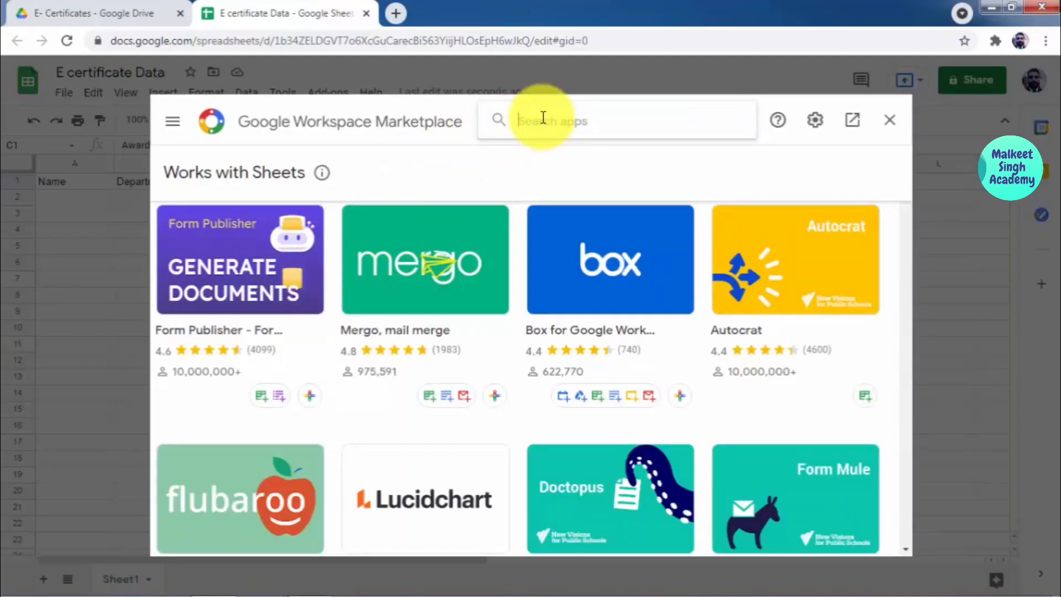
text(auto)
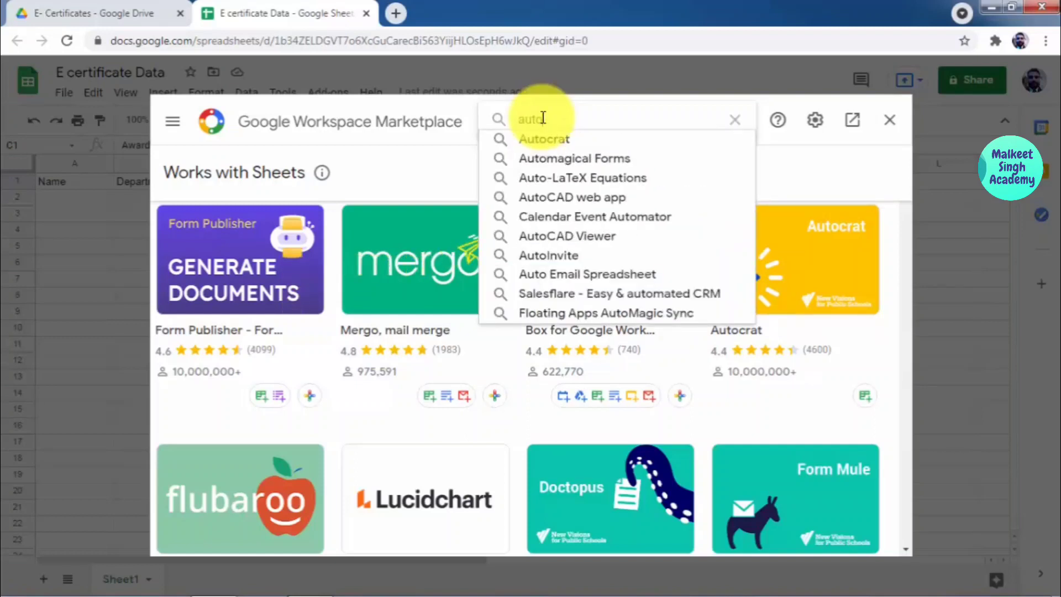
click(556, 145)
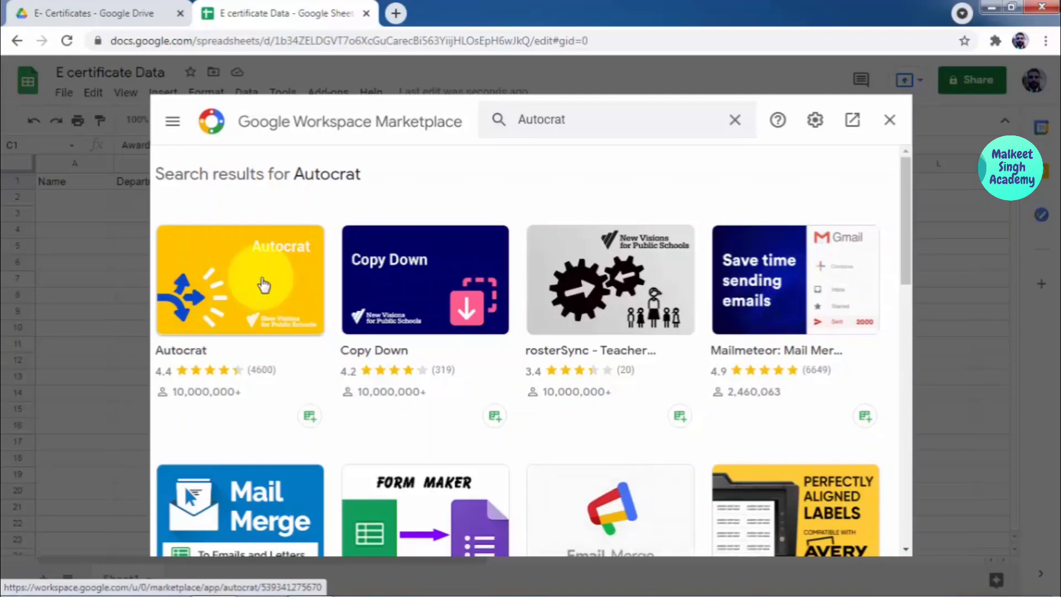
click(230, 272)
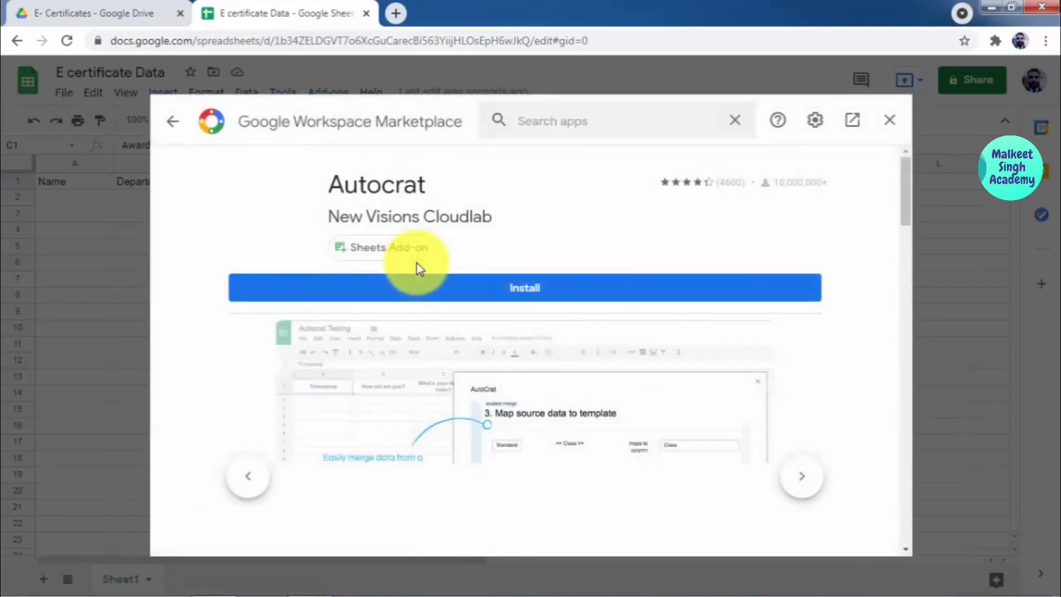
click(500, 294)
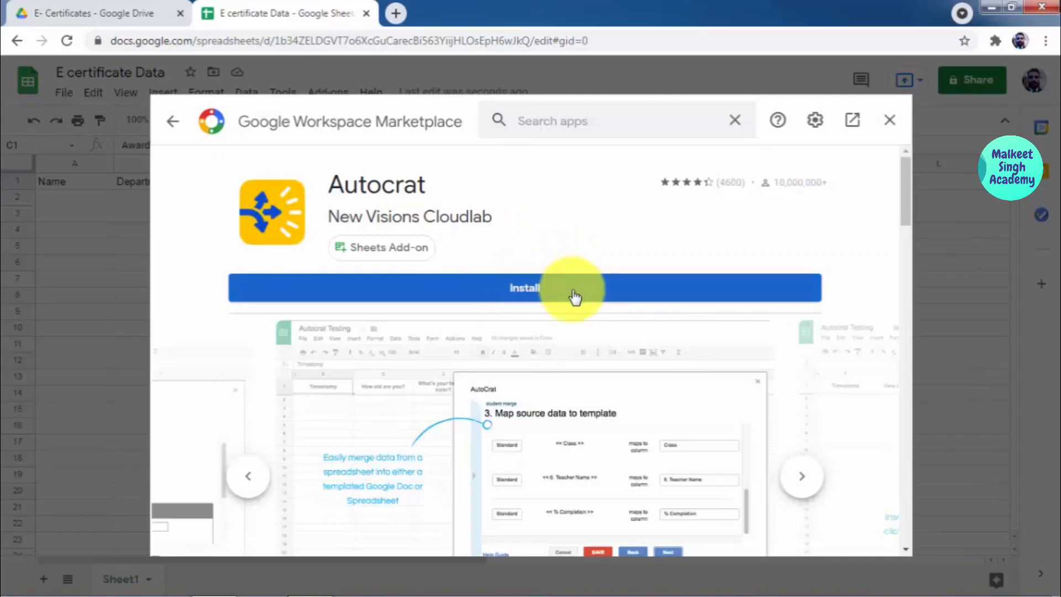
Step: Install Autocrat, allow it access to the Google account, and close the Marketplace
click(504, 298)
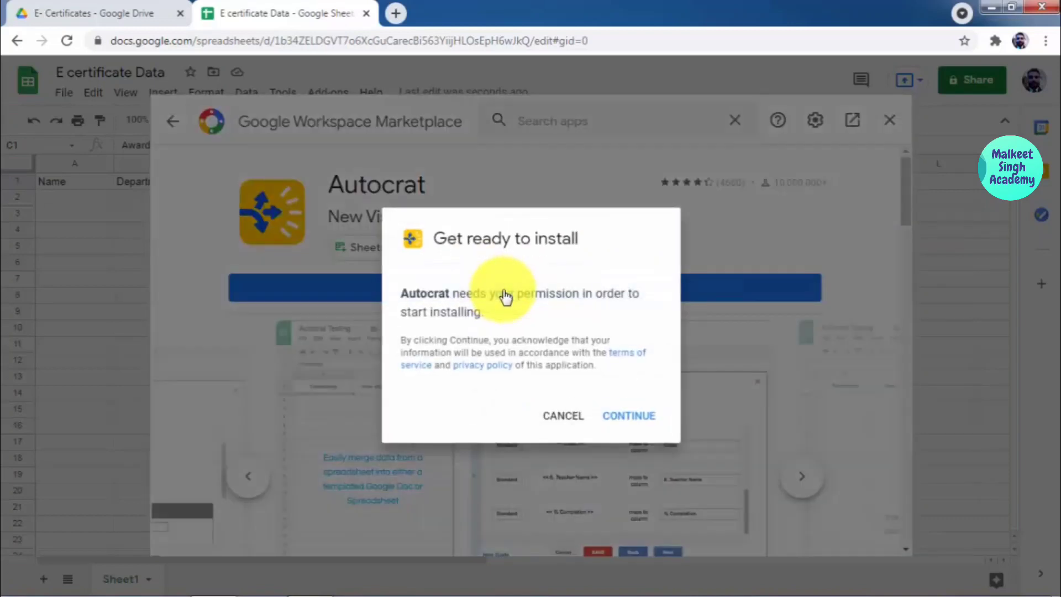
click(630, 424)
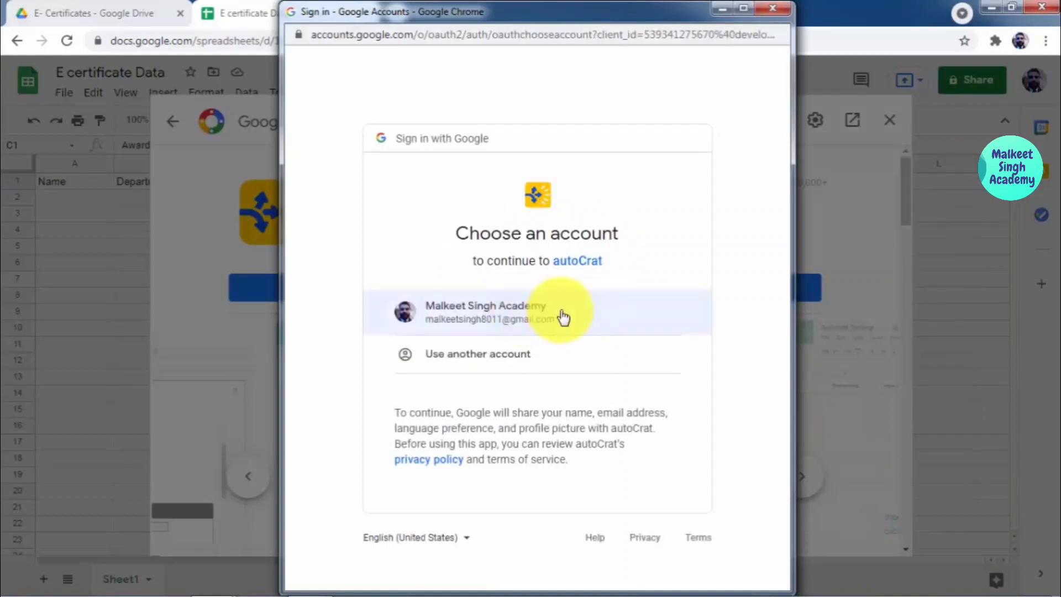
click(558, 315)
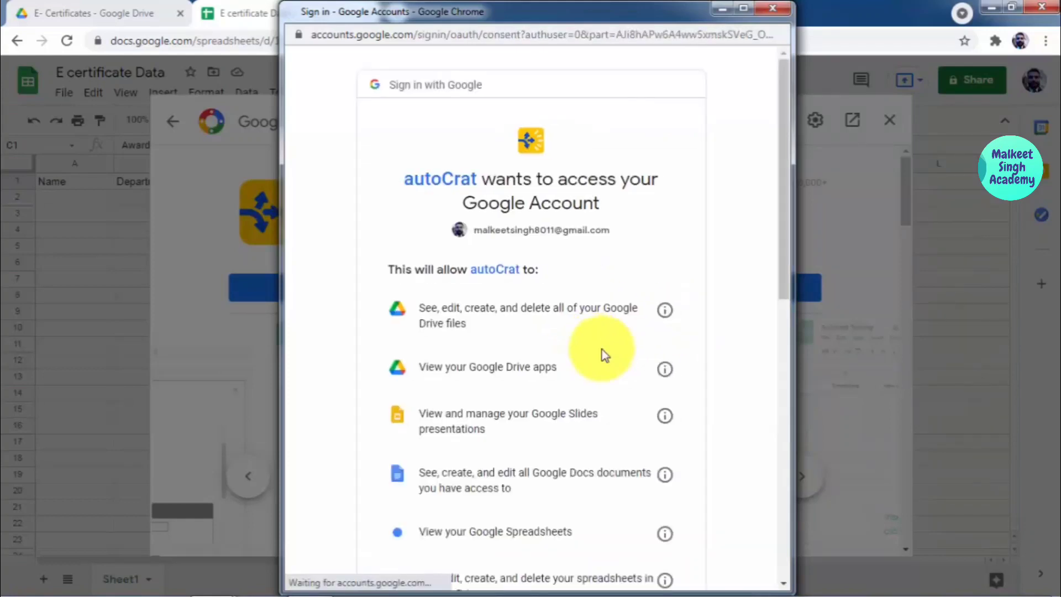
scroll(559, 299, down, 3)
scroll(553, 282, up, 3)
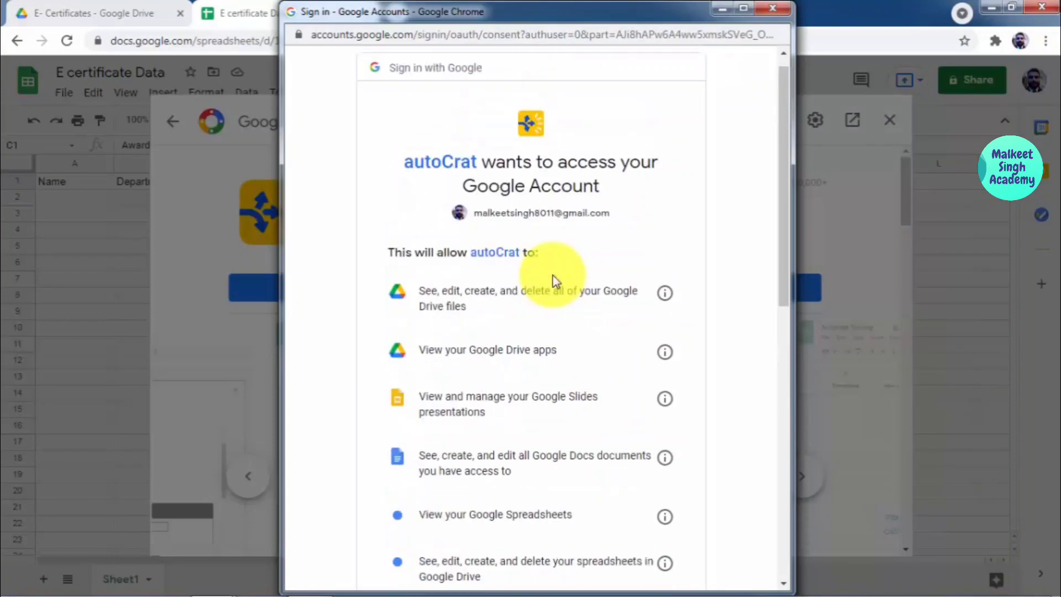
scroll(550, 313, down, 9)
scroll(546, 321, down, 3)
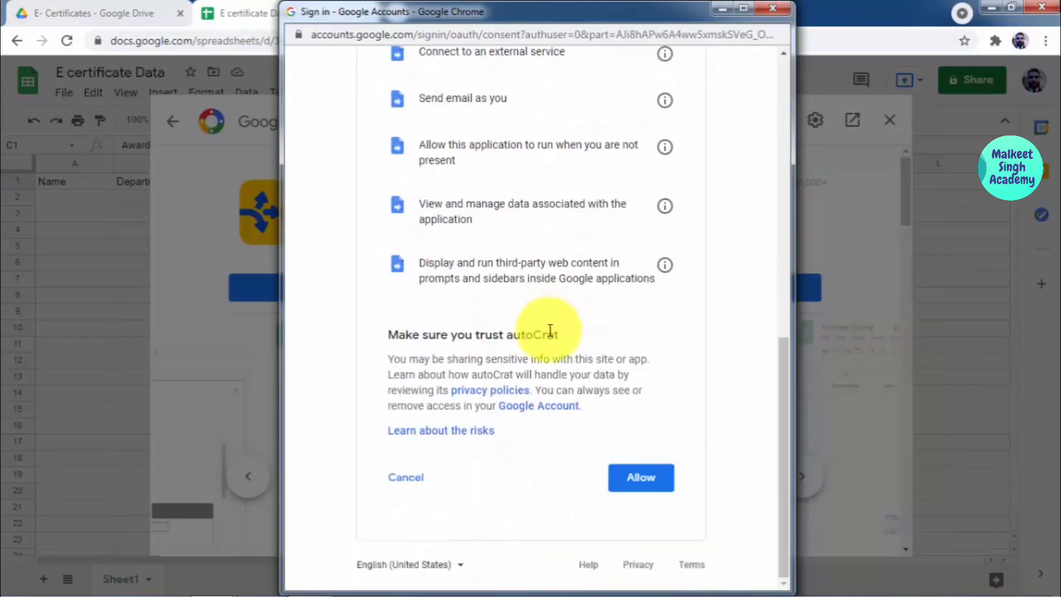
click(643, 482)
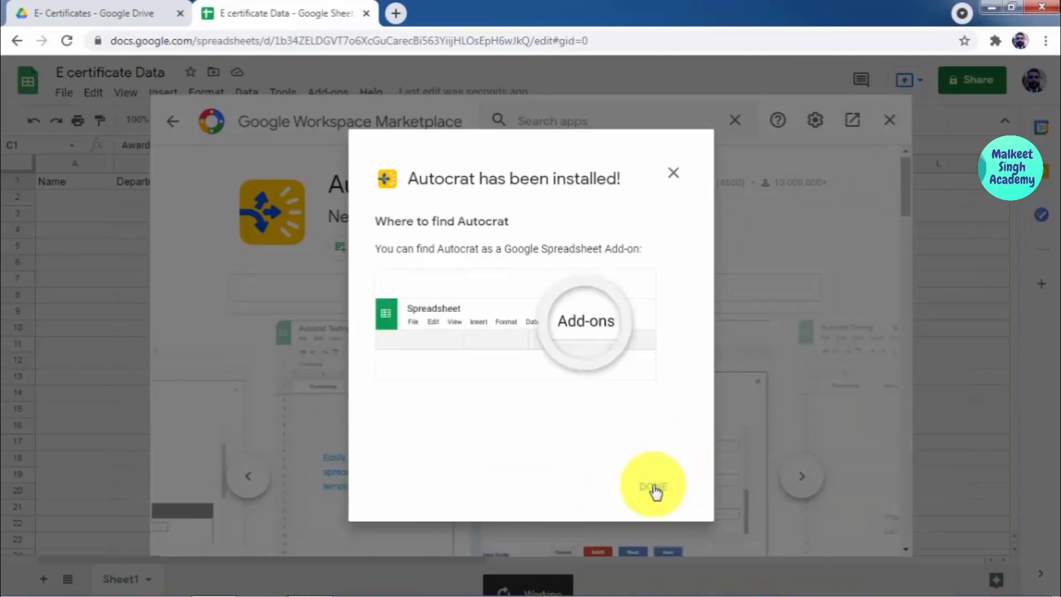
click(654, 488)
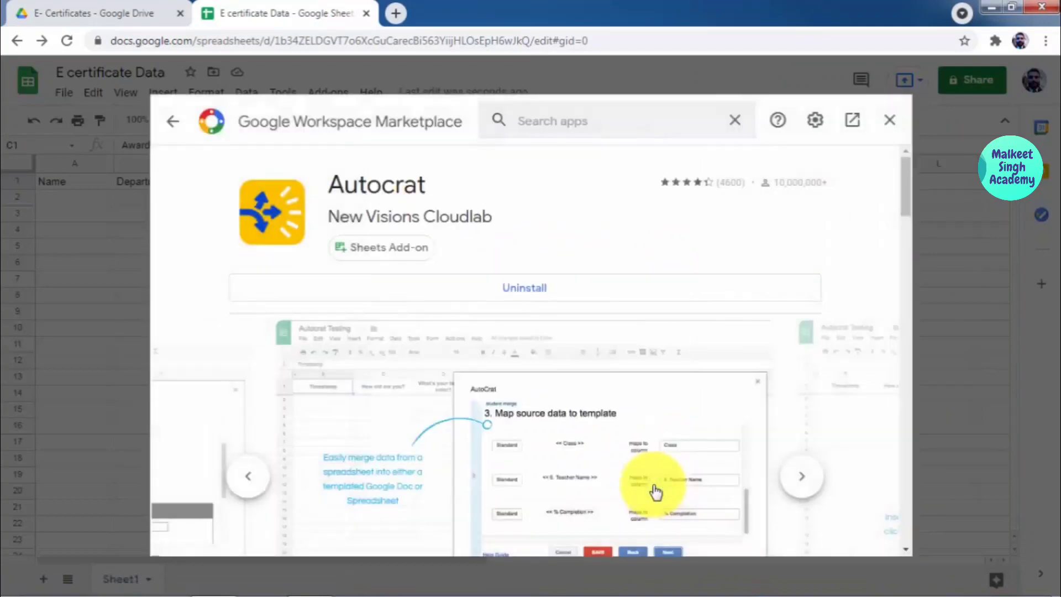
click(890, 120)
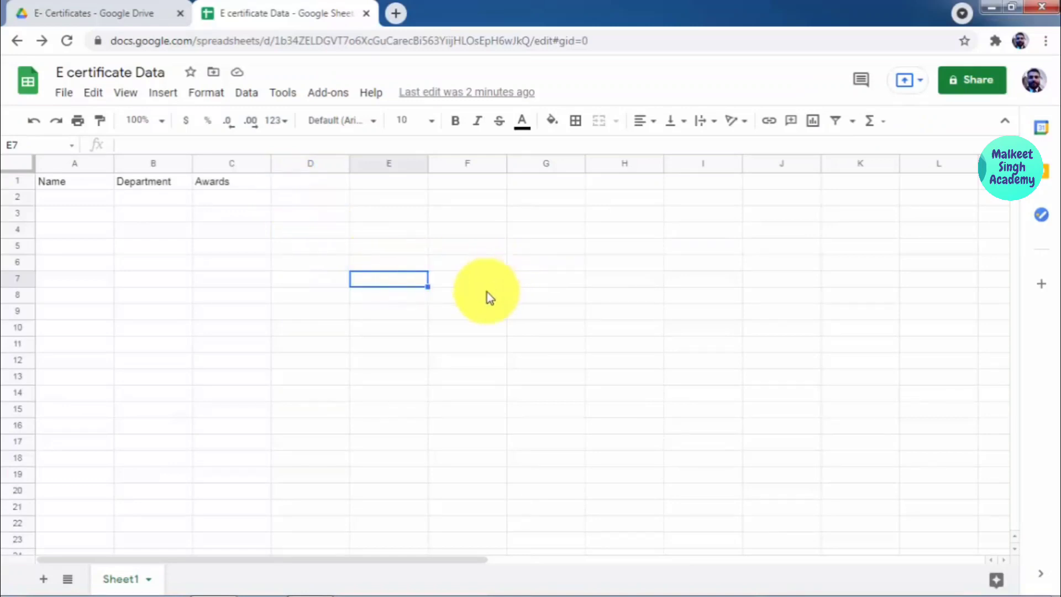
Step: Load canva.com in a new Chrome tab
click(396, 13)
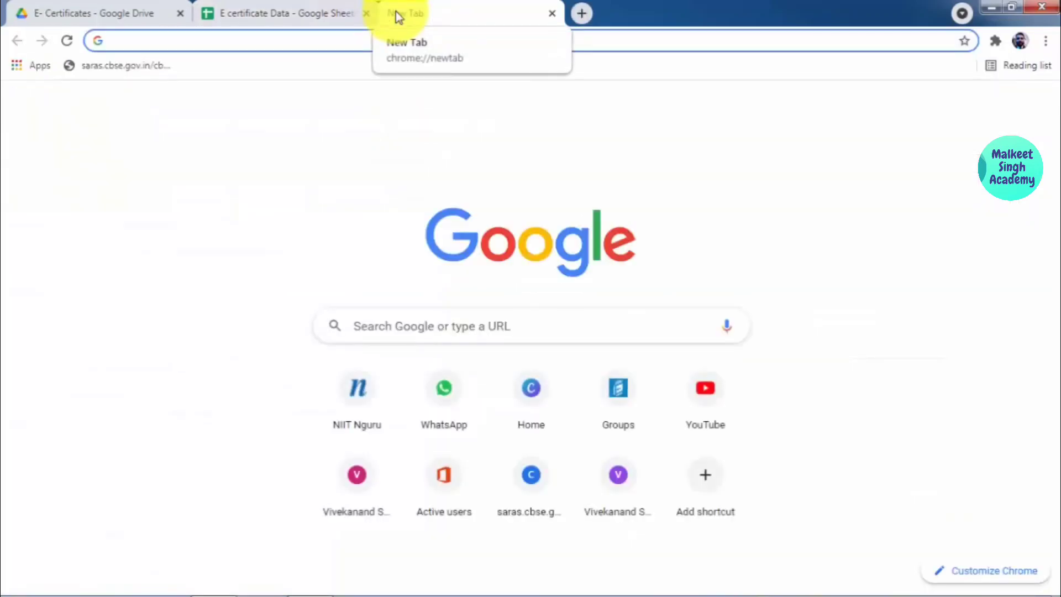
text(c)
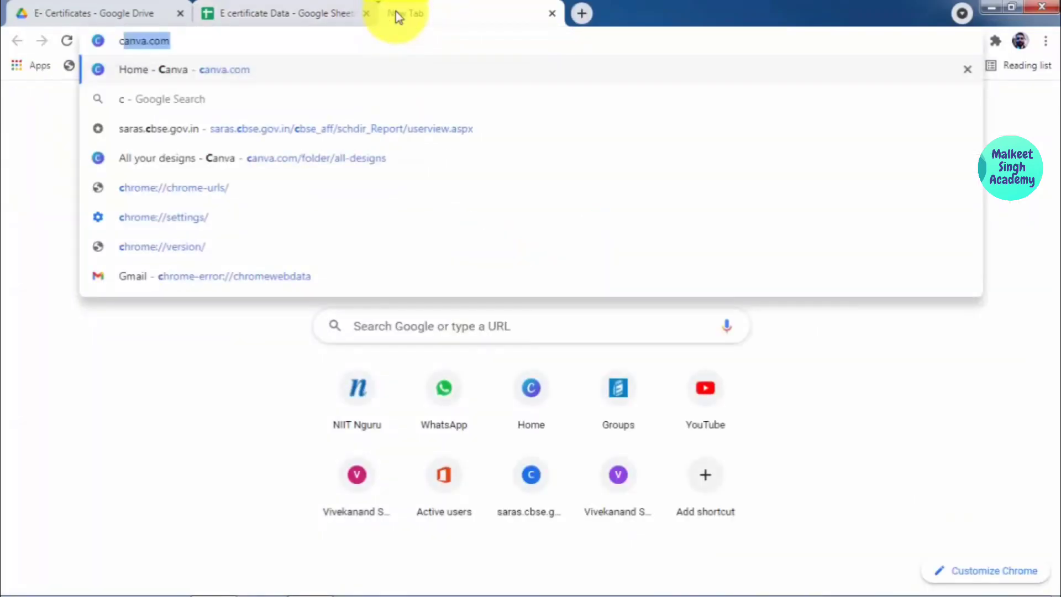
key(Return)
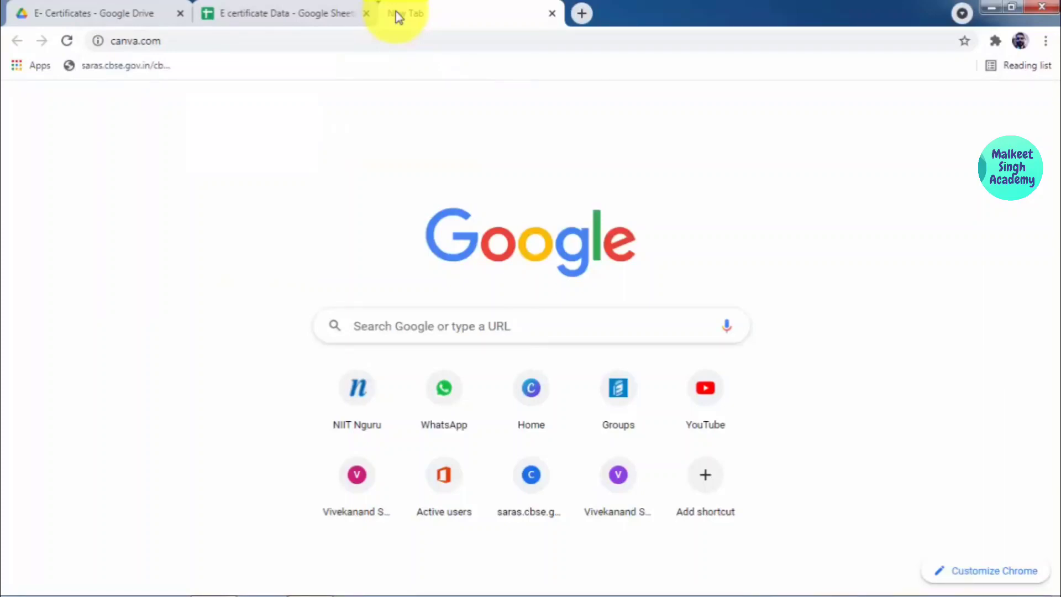
click(443, 36)
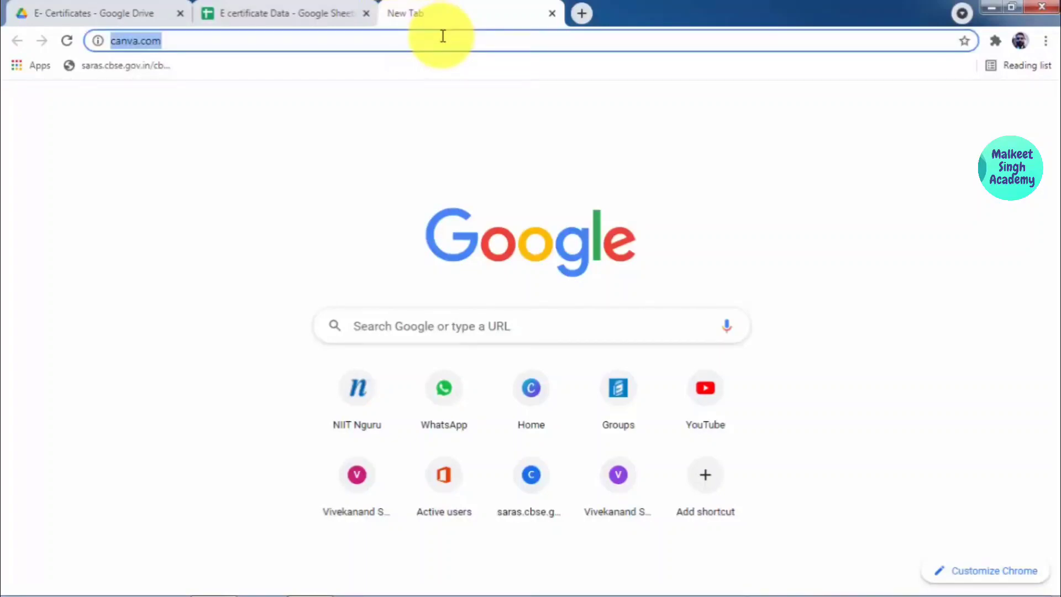
key(Return)
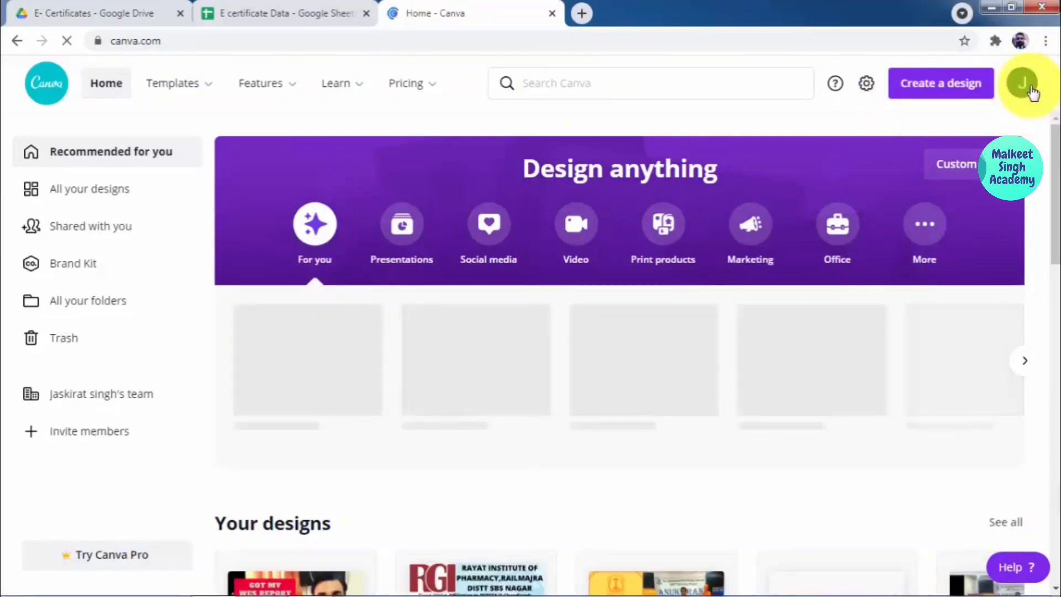
Step: Search Canva for 'certificates' and browse the template results grid
click(594, 85)
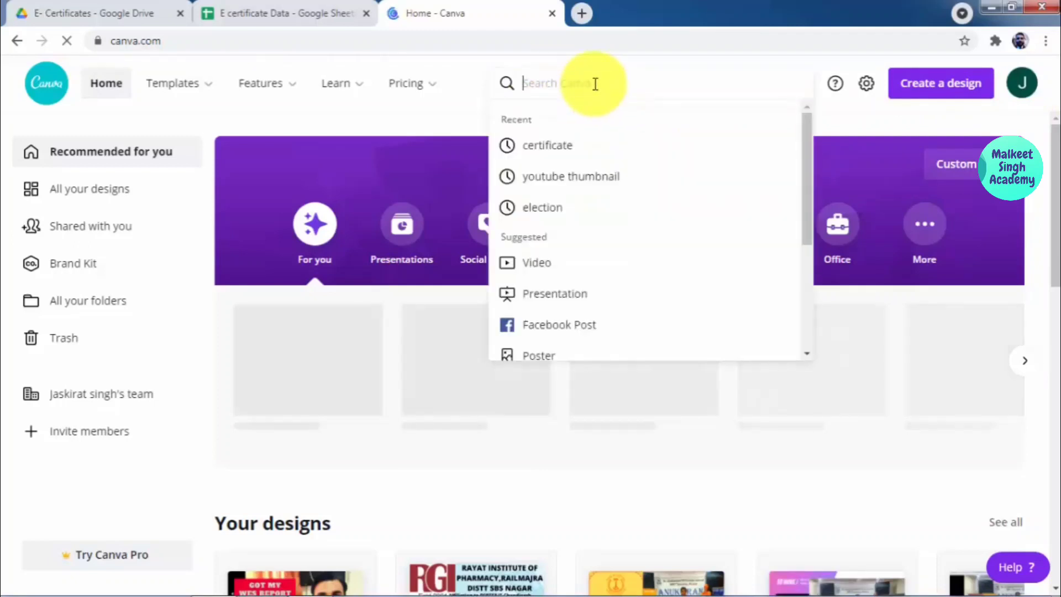
text(ce)
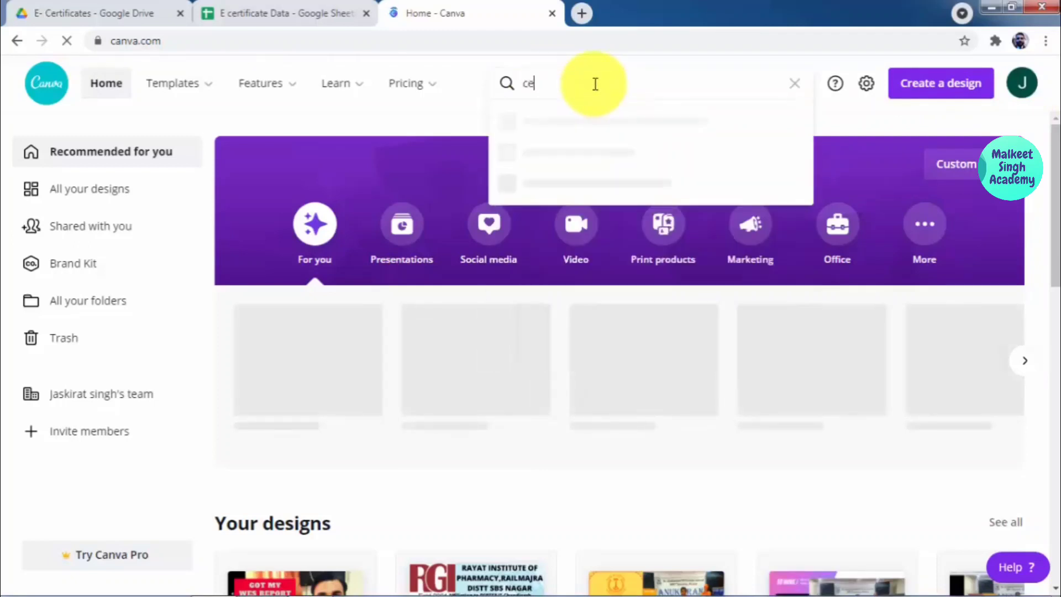
text(rtifica)
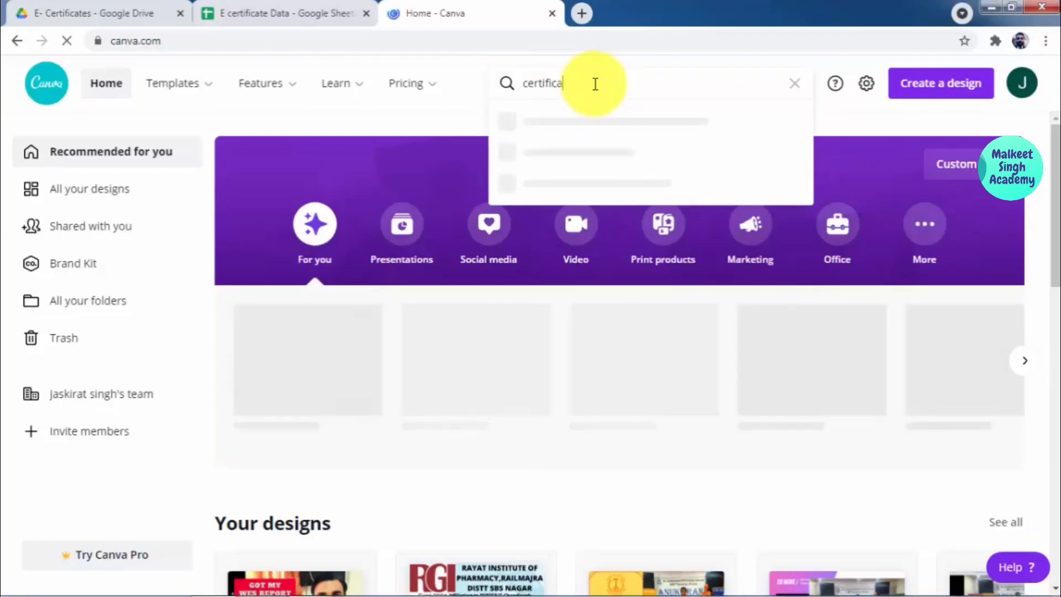
text(tes)
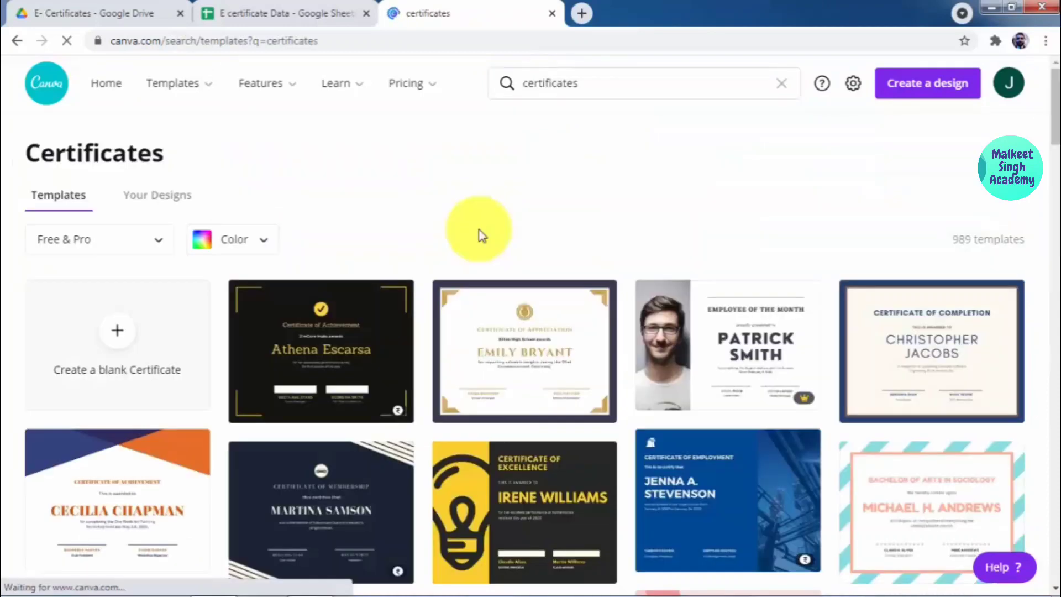
scroll(482, 237, down, 5)
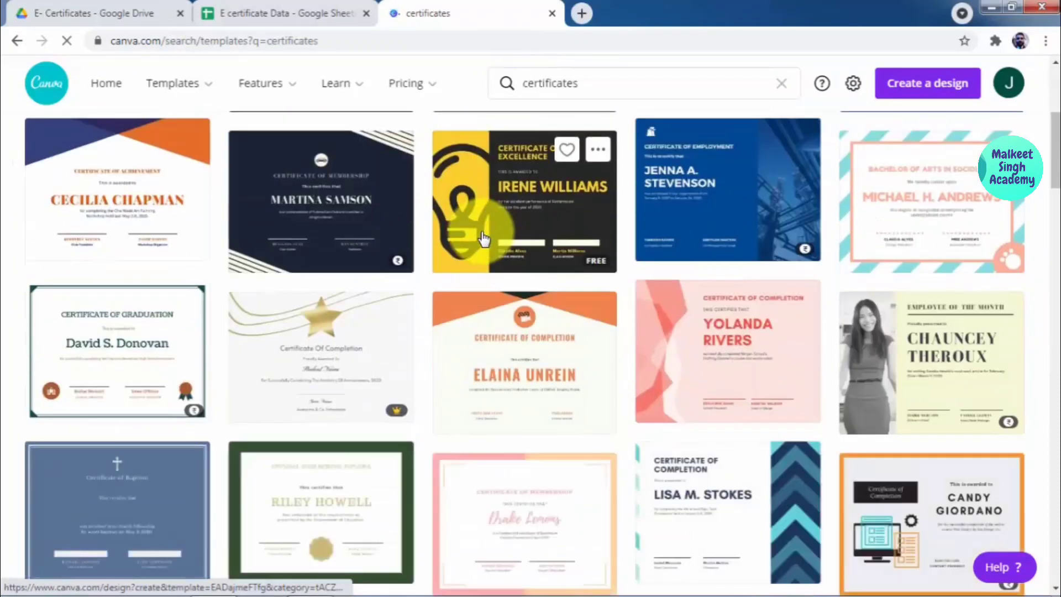
scroll(482, 238, down, 6)
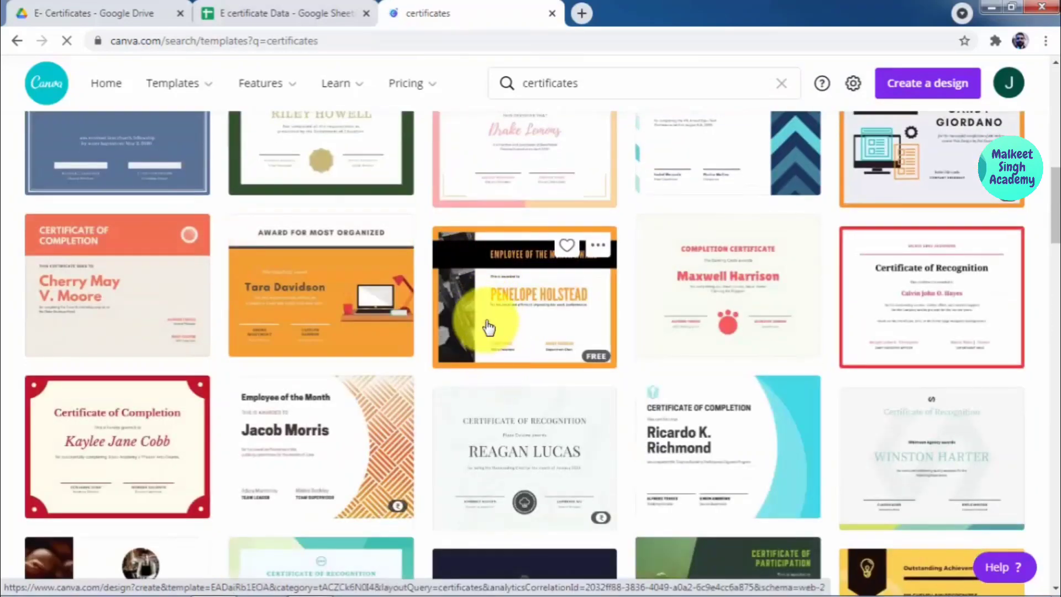
scroll(488, 327, up, 5)
scroll(488, 327, down, 8)
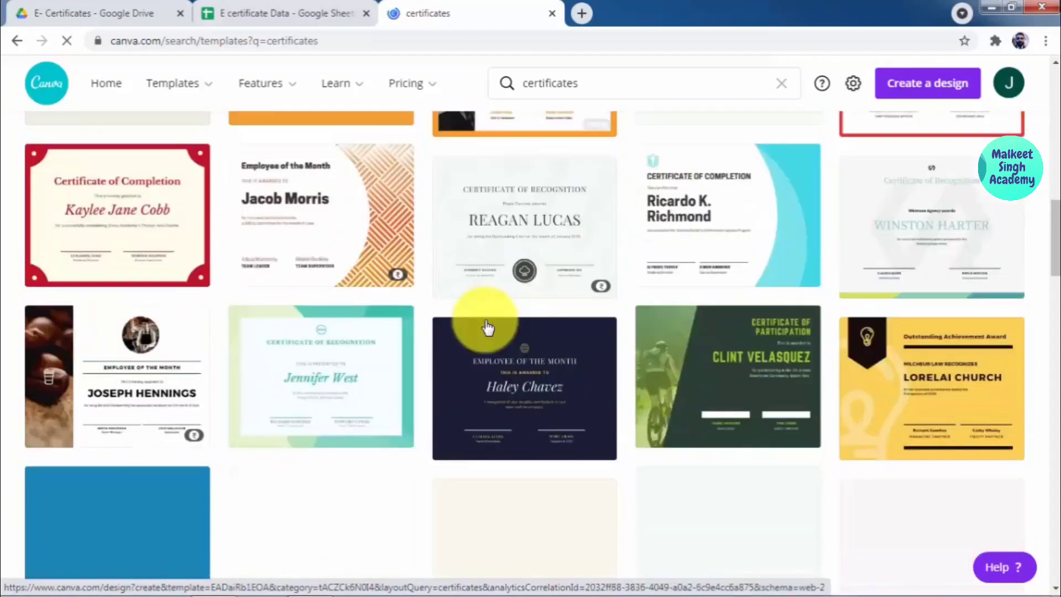
scroll(488, 327, down, 7)
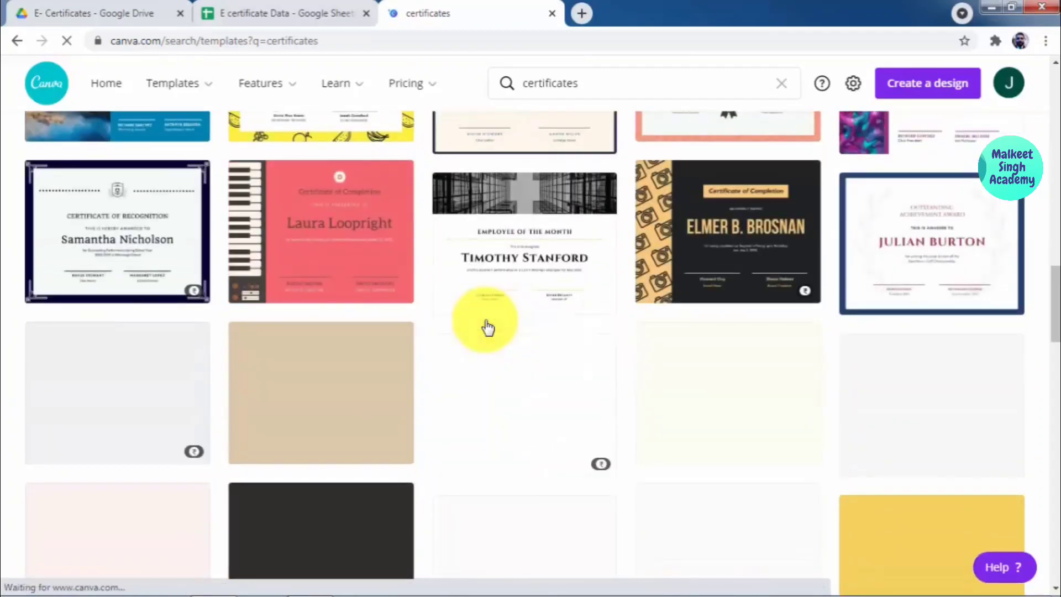
scroll(488, 327, up, 1)
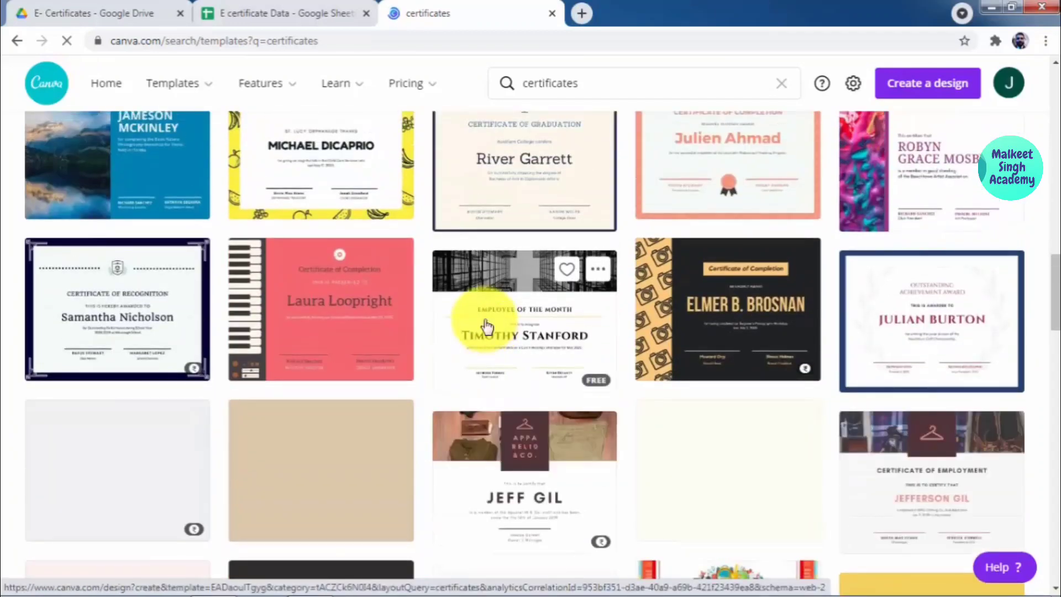
scroll(486, 326, down, 7)
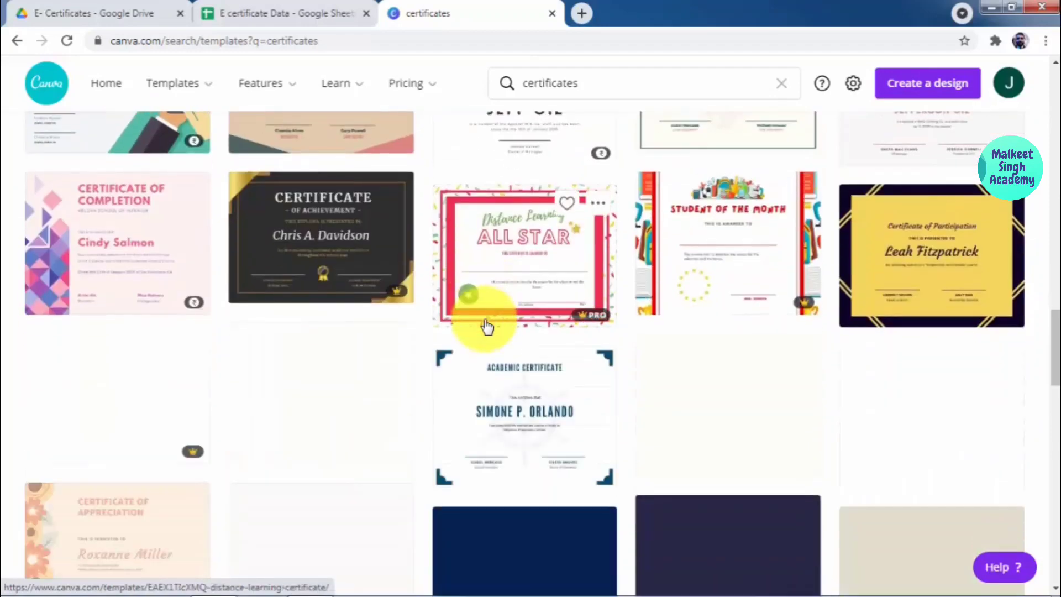
scroll(486, 327, up, 7)
scroll(486, 326, up, 4)
scroll(486, 326, down, 11)
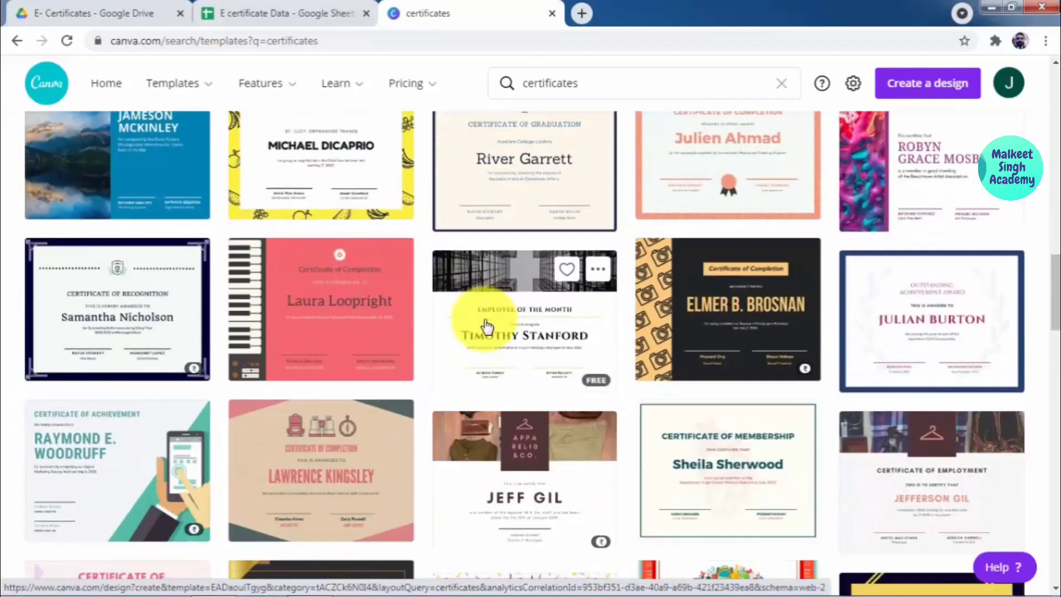
scroll(486, 326, down, 5)
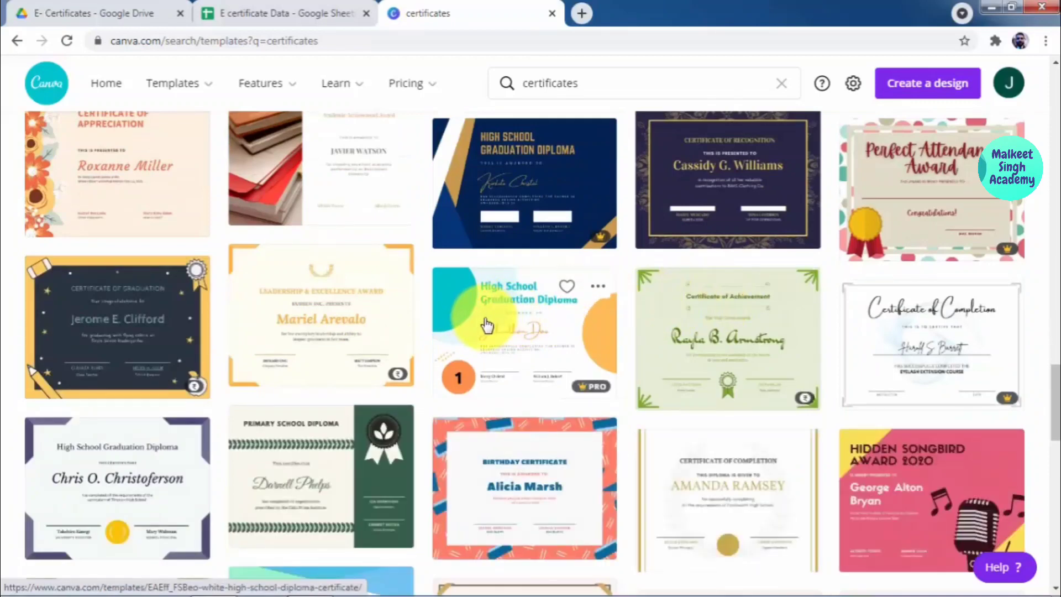
scroll(542, 323, down, 4)
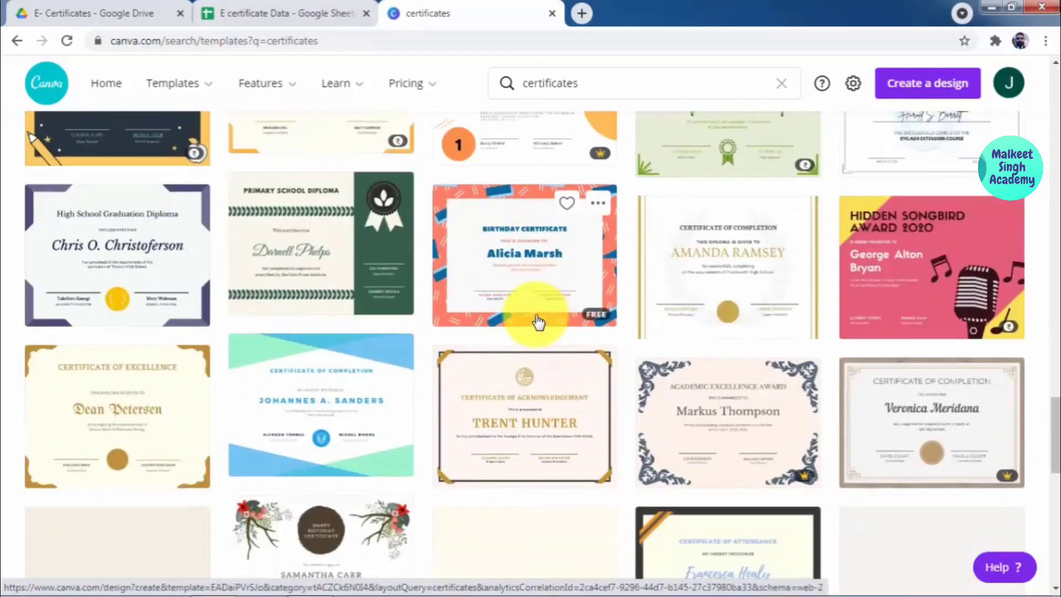
scroll(486, 330, up, 3)
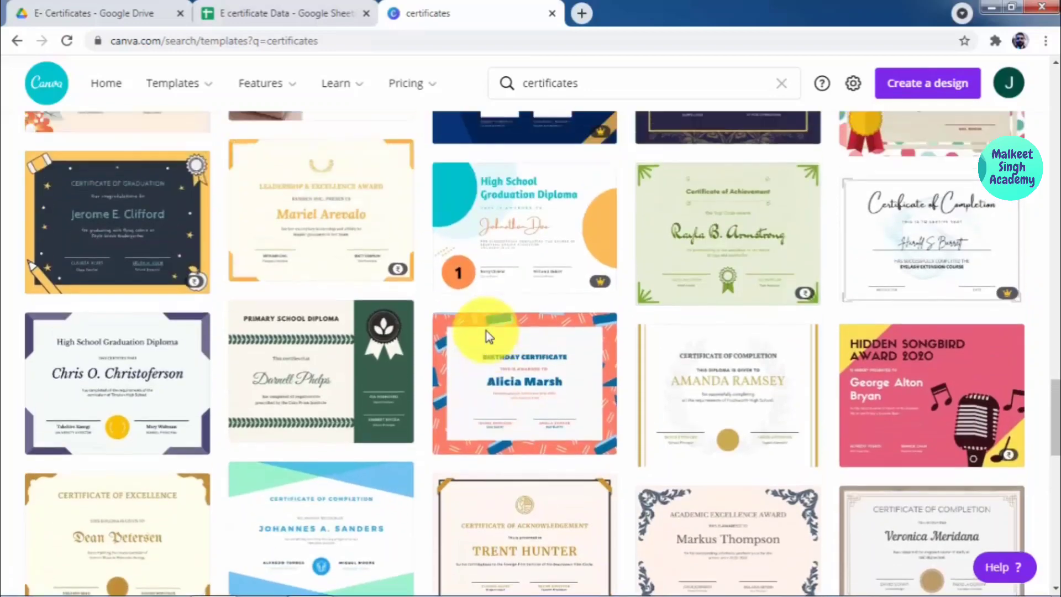
scroll(486, 332, up, 10)
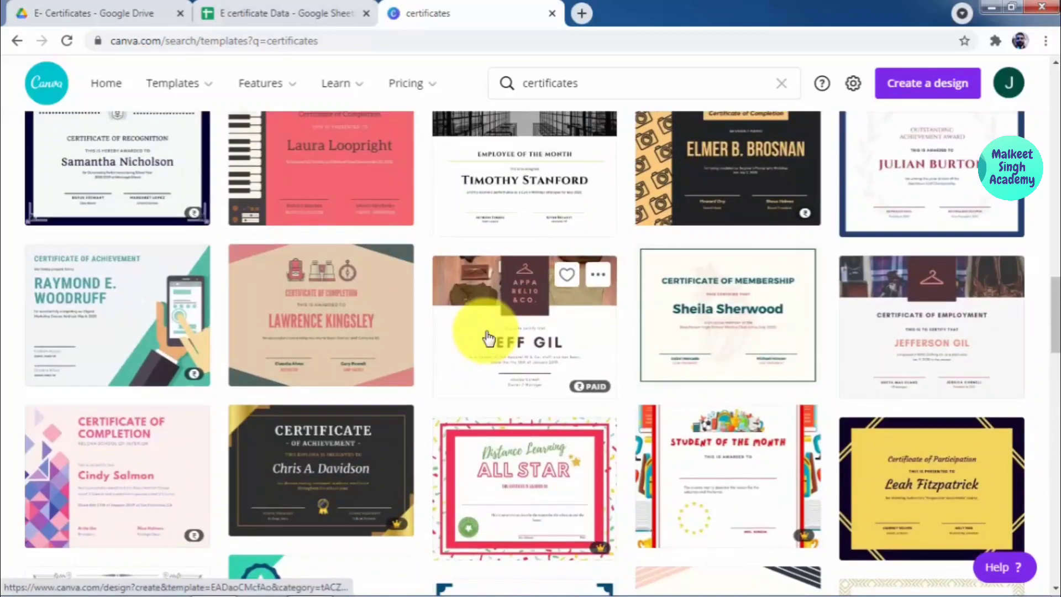
scroll(488, 337, up, 3)
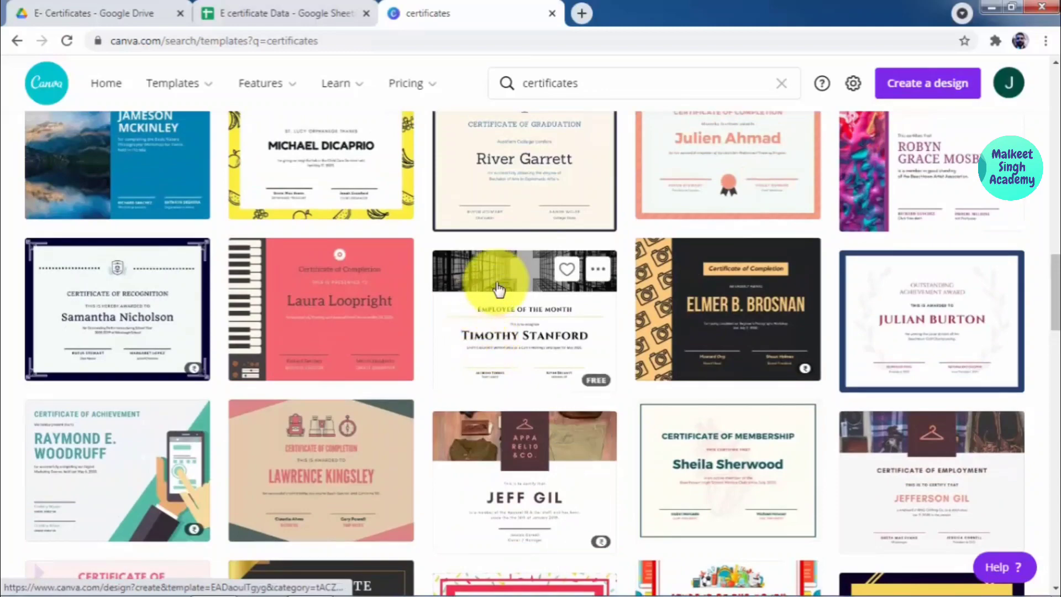
scroll(536, 344, up, 3)
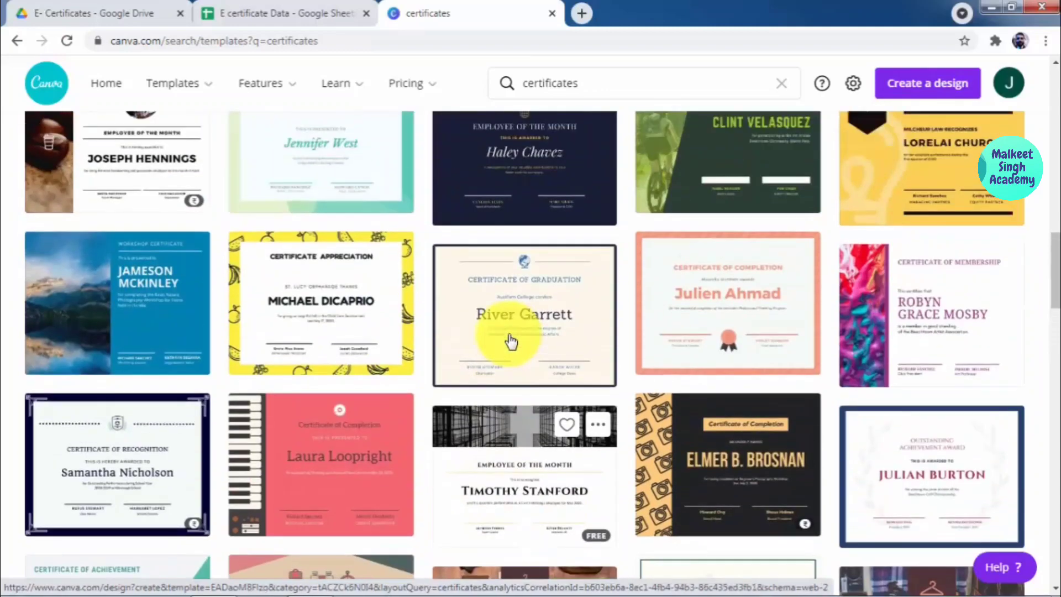
scroll(511, 344, up, 3)
scroll(512, 343, up, 3)
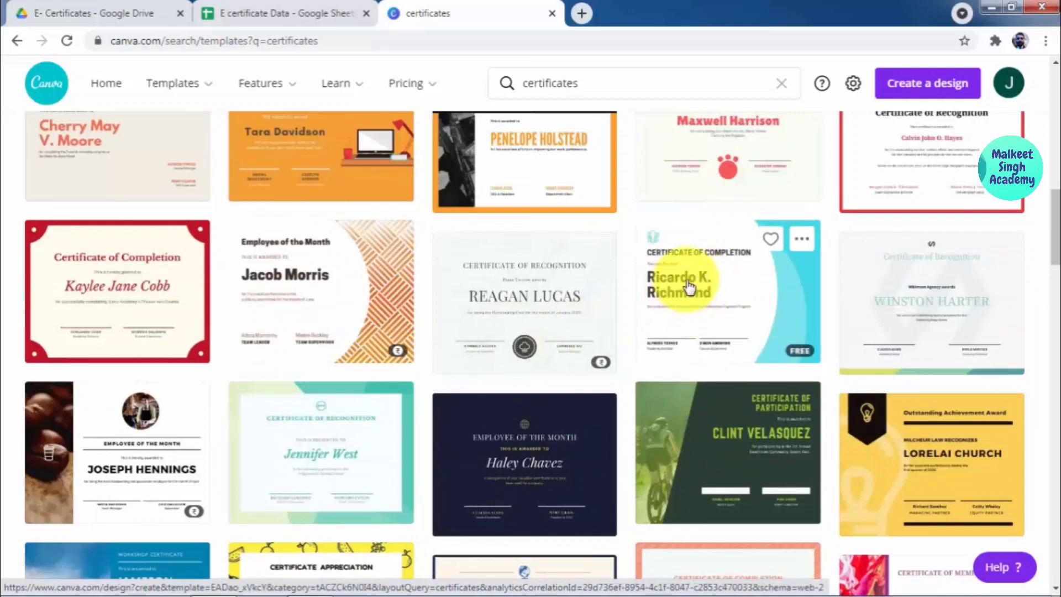
Step: Open the turquoise Certificate of Completion template and zoom it to 80%
click(712, 280)
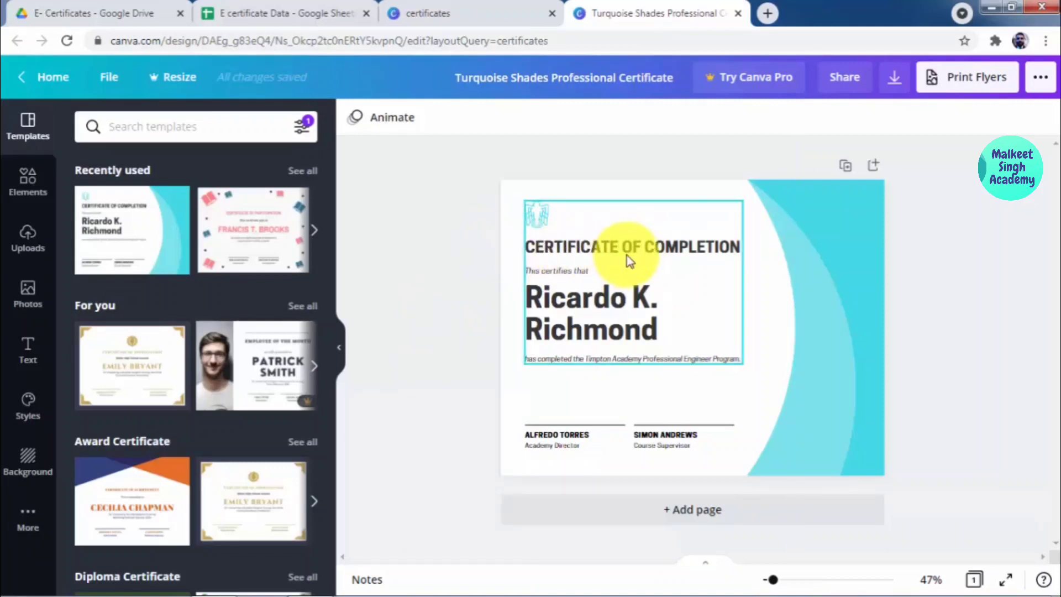
click(600, 360)
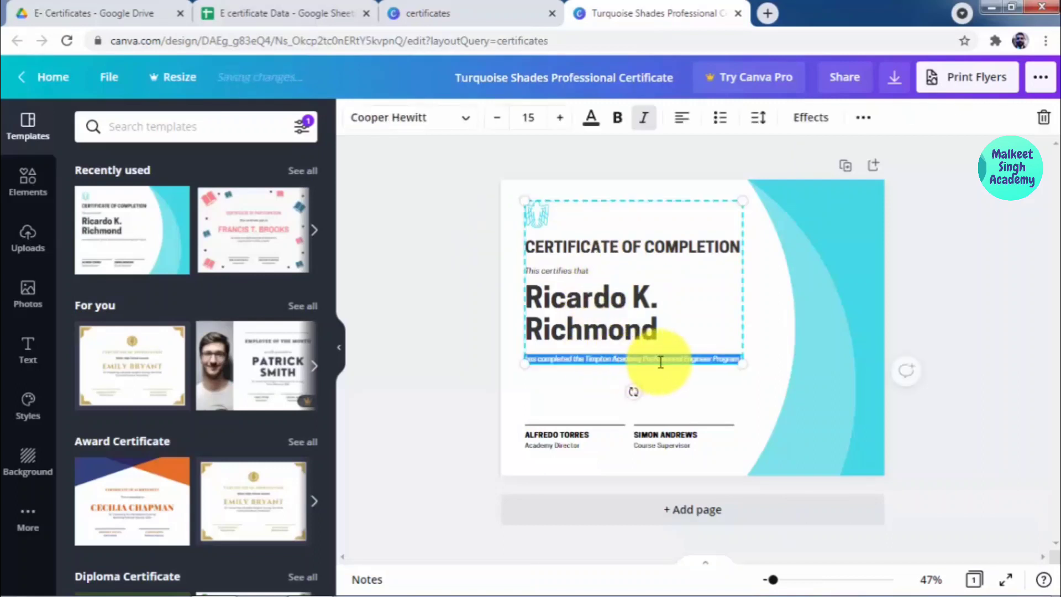
click(783, 580)
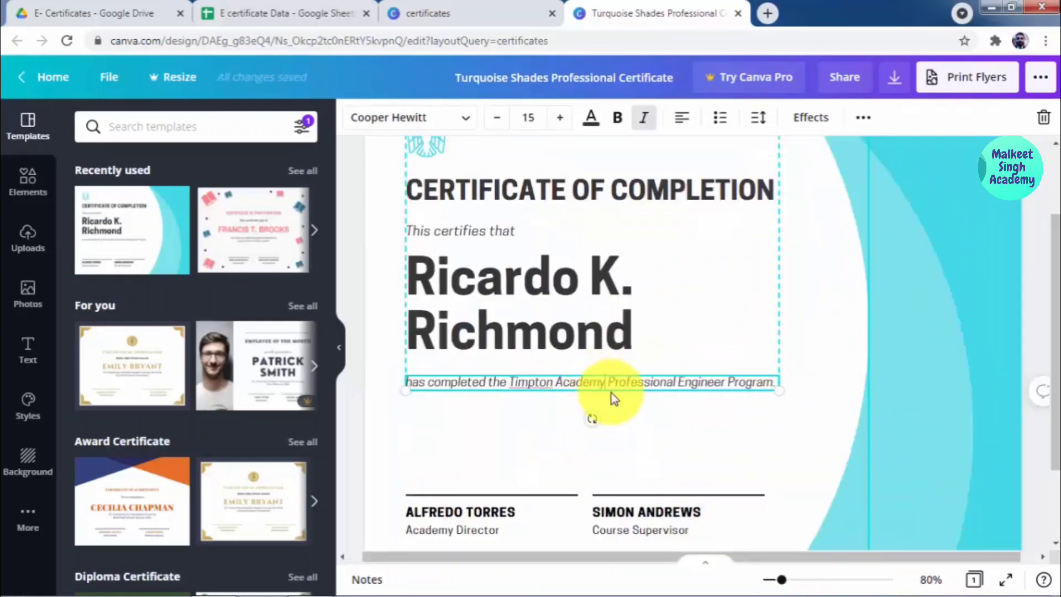
Step: Replace 'Timpton' in the completion line with the new academy name
key(BackSpace)
key(Left)
key(Left)
key(Left)
key(Left)
key(Left)
key(Left)
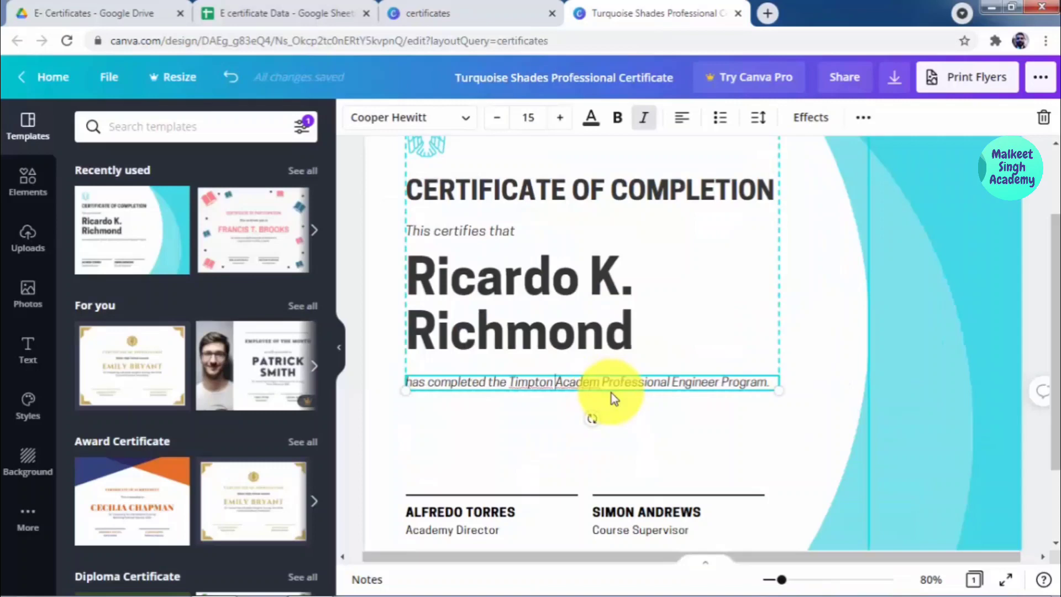
key(BackSpace)
key(BackSpace)
key(BackSpace)
key(BackSpace)
key(BackSpace)
key(BackSpace)
key(BackSpace)
key(BackSpace)
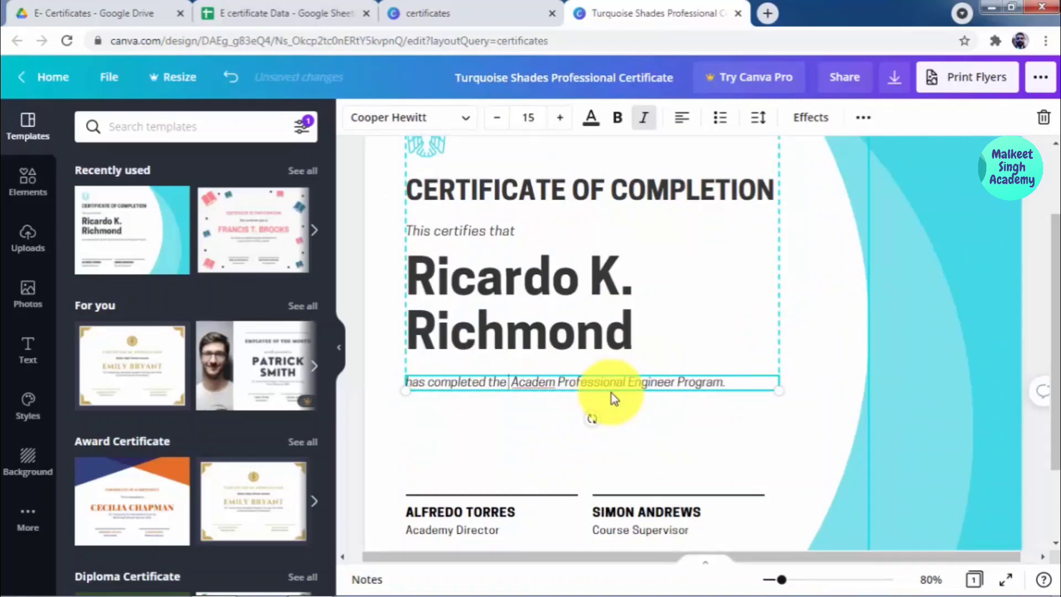
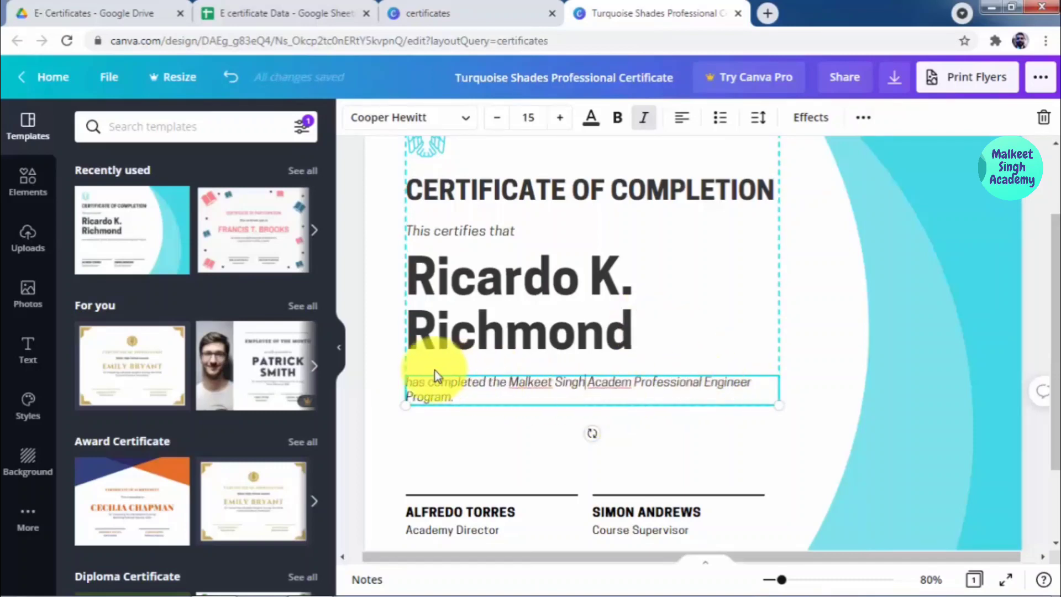
scroll(436, 373, up, 2)
scroll(435, 376, up, 1)
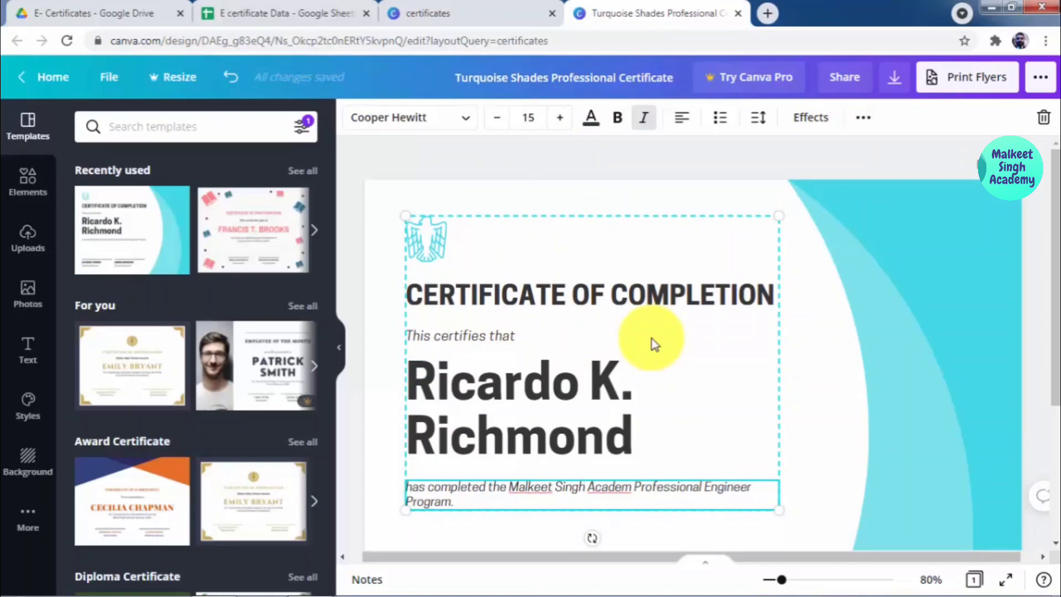
scroll(652, 343, down, 5)
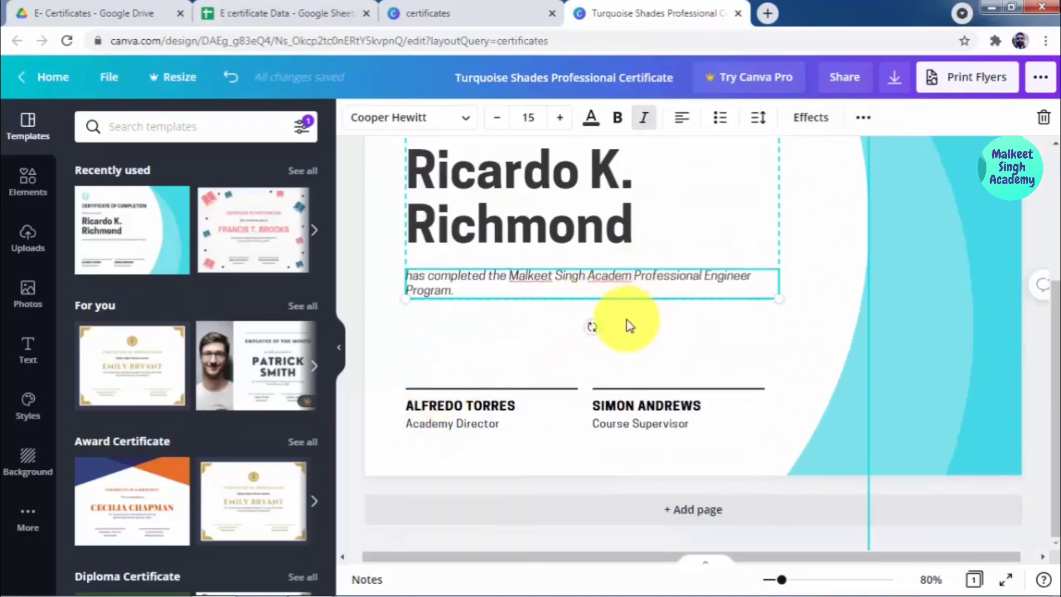
text(y)
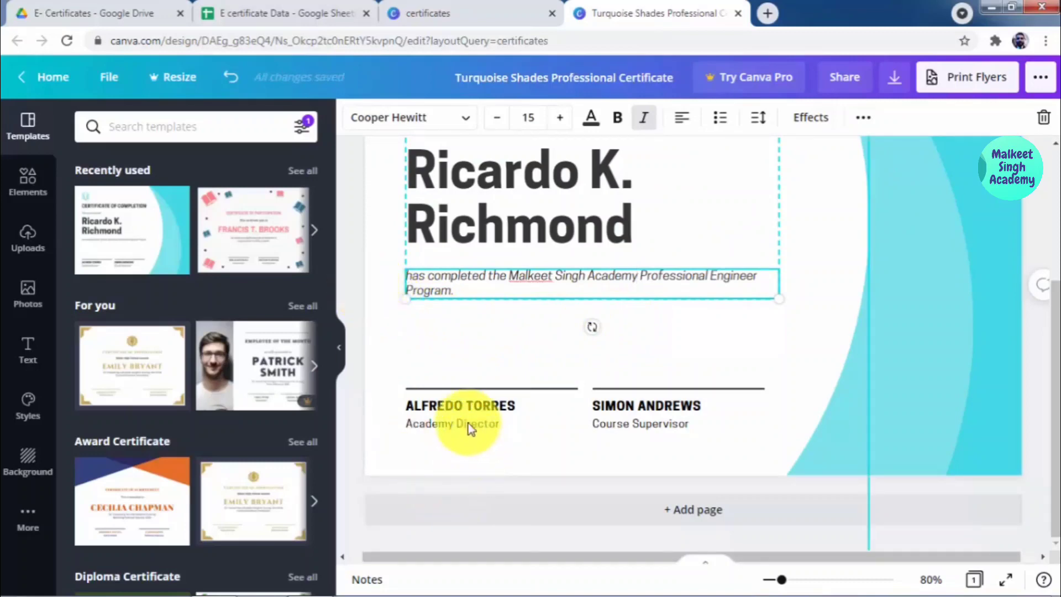
Step: Delete the second signer's Course Supervisor name block
click(626, 407)
key(Delete)
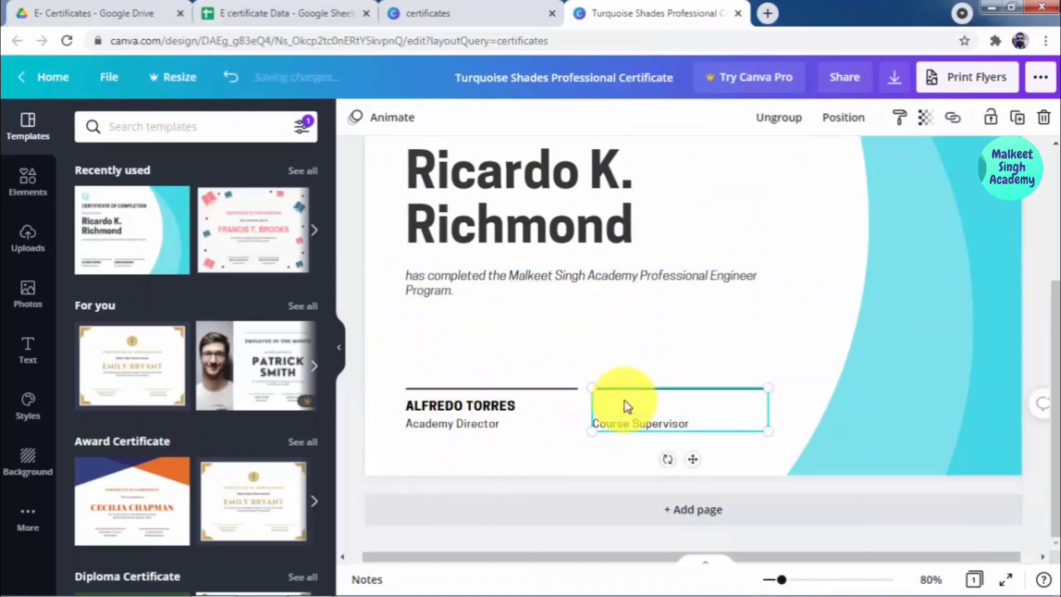
key(Delete)
Step: Replace the first signer's name above Academy Director with the new director's name
click(497, 408)
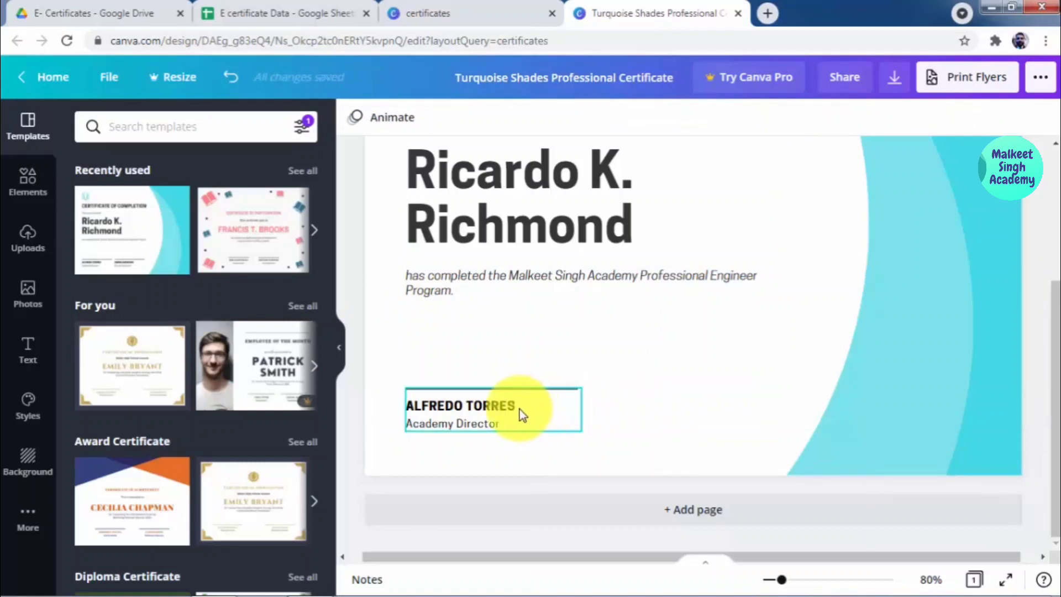
double_click(502, 409)
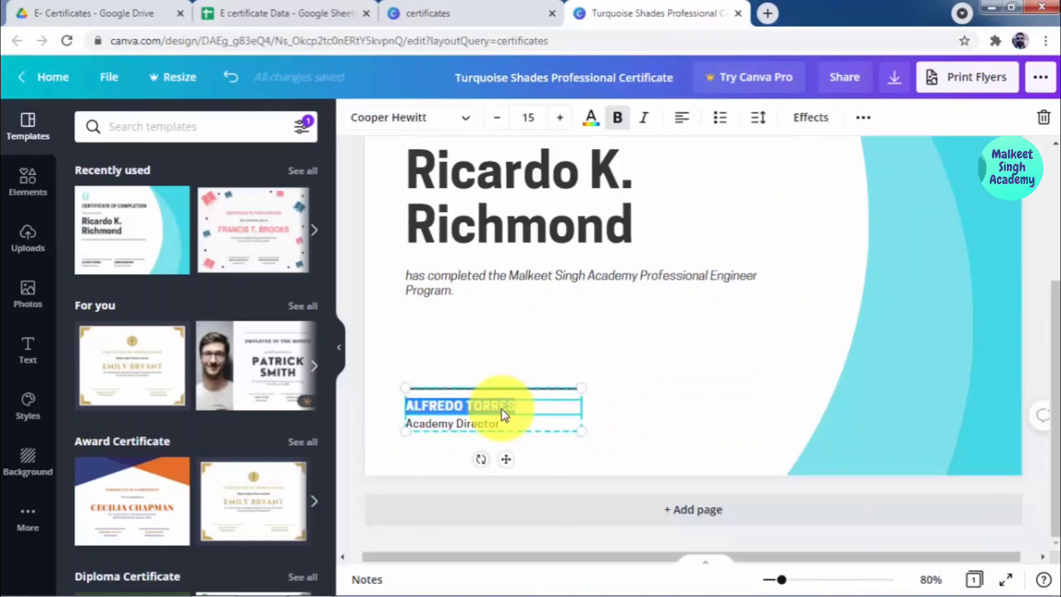
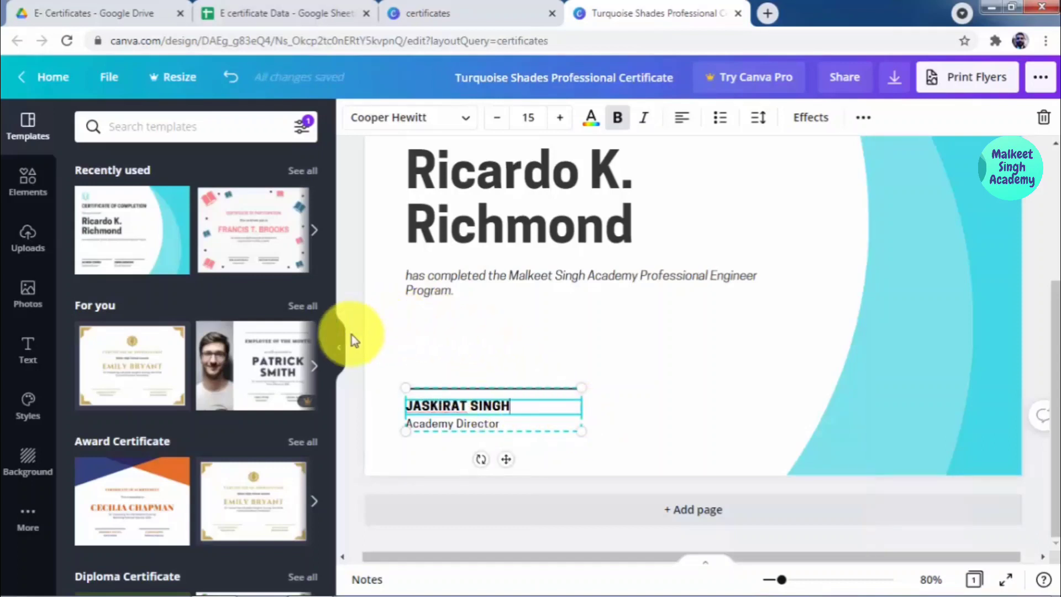
Step: Collapse the Templates panel to widen the design area
click(344, 349)
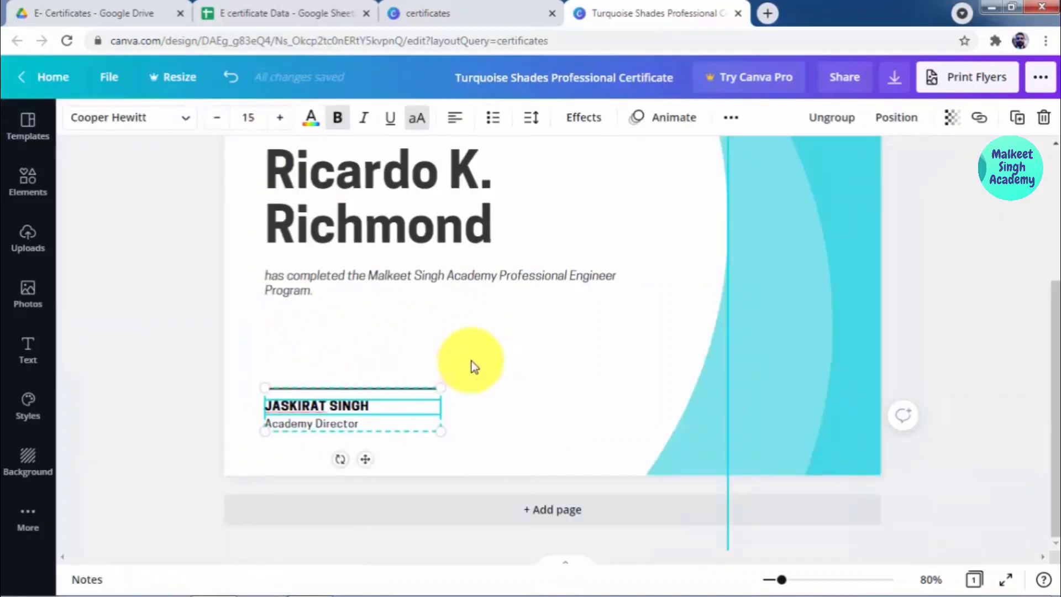
scroll(473, 362, up, 3)
scroll(475, 361, up, 2)
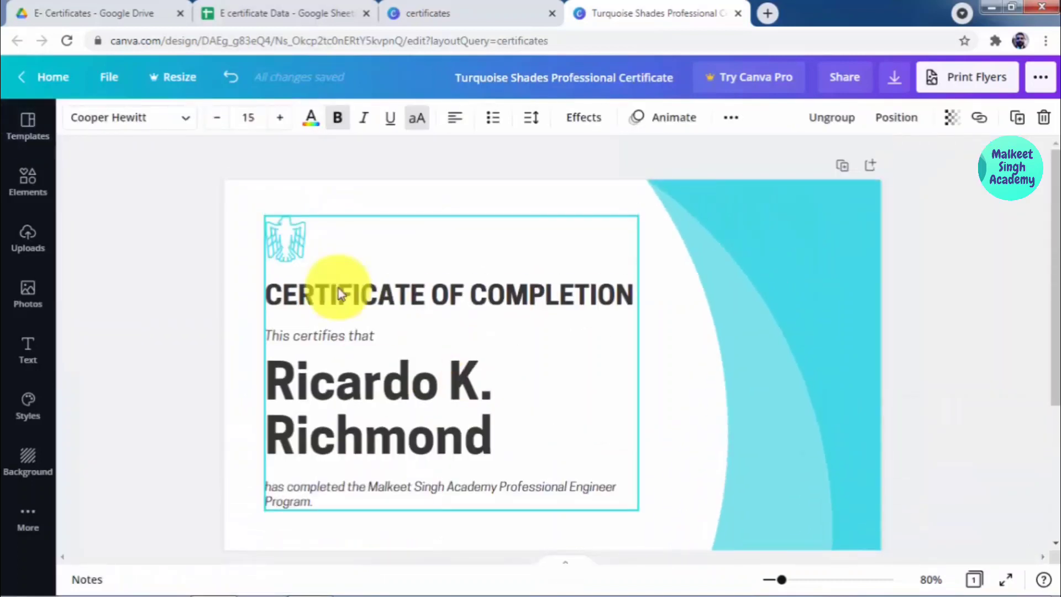
Step: Ungroup the certificate heading elements and delete the eagle emblem above the title
click(315, 237)
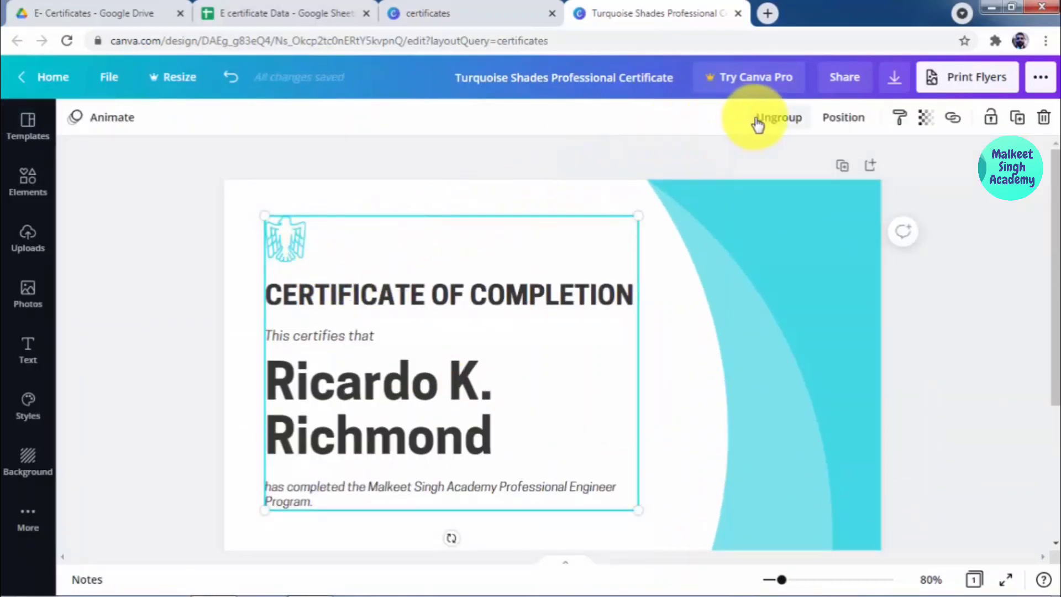
click(185, 299)
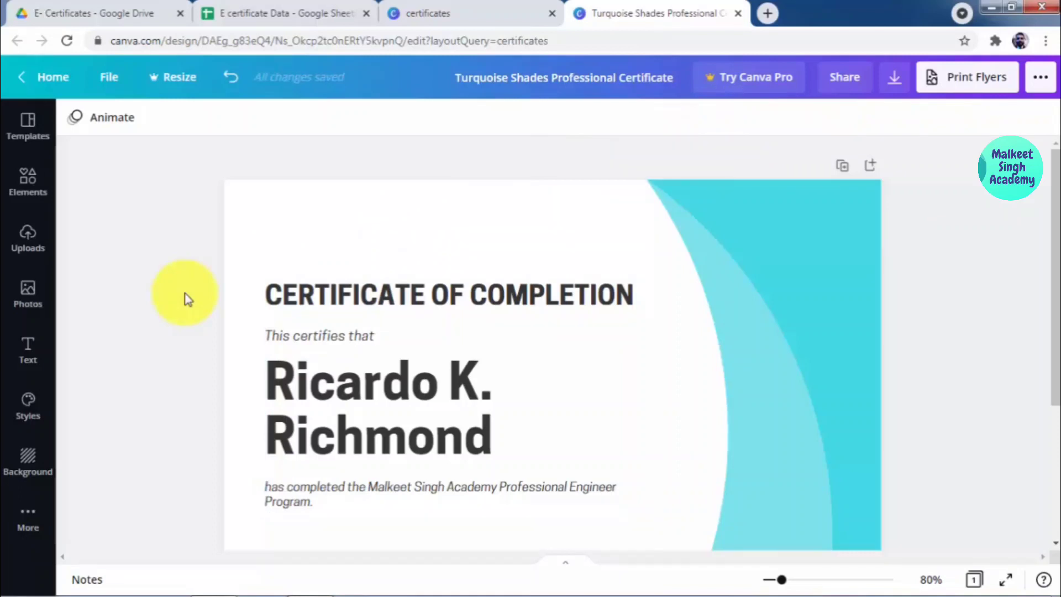
scroll(187, 298, down, 2)
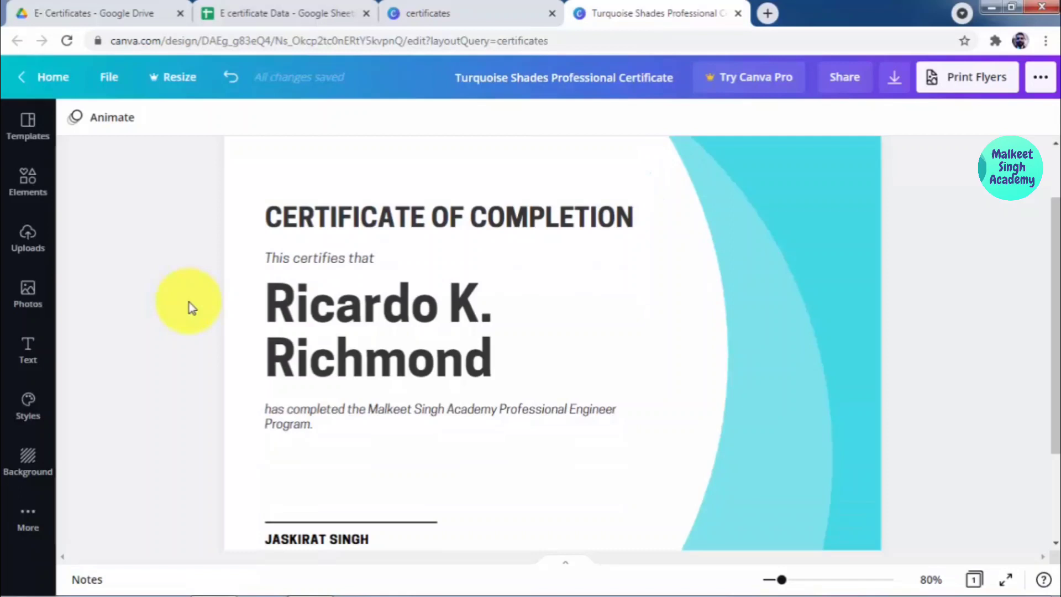
scroll(191, 307, down, 3)
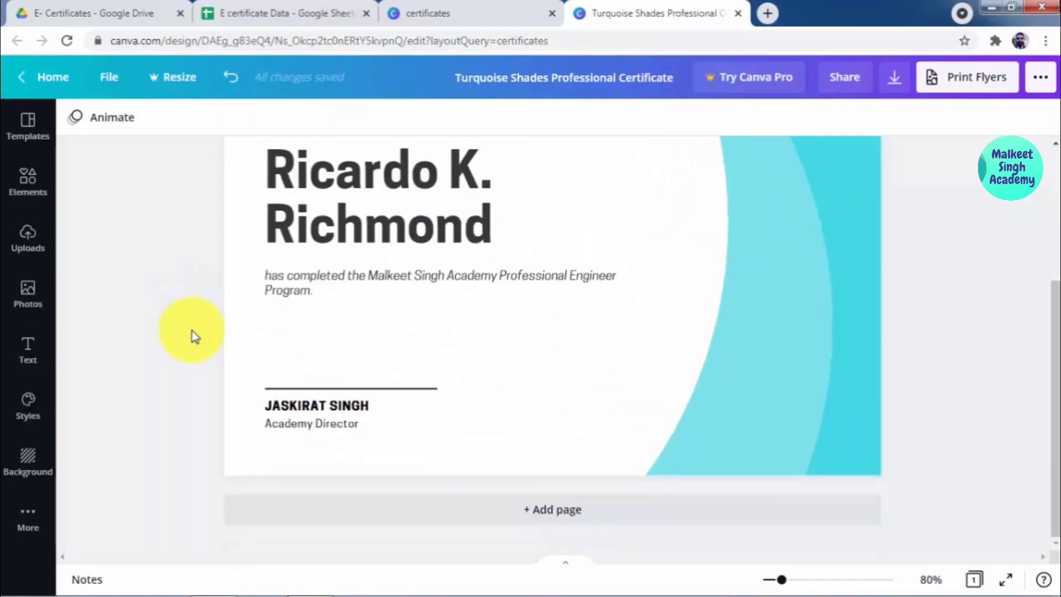
scroll(193, 331, up, 2)
Step: Delete the recipient's name, leaving that line blank
double_click(358, 266)
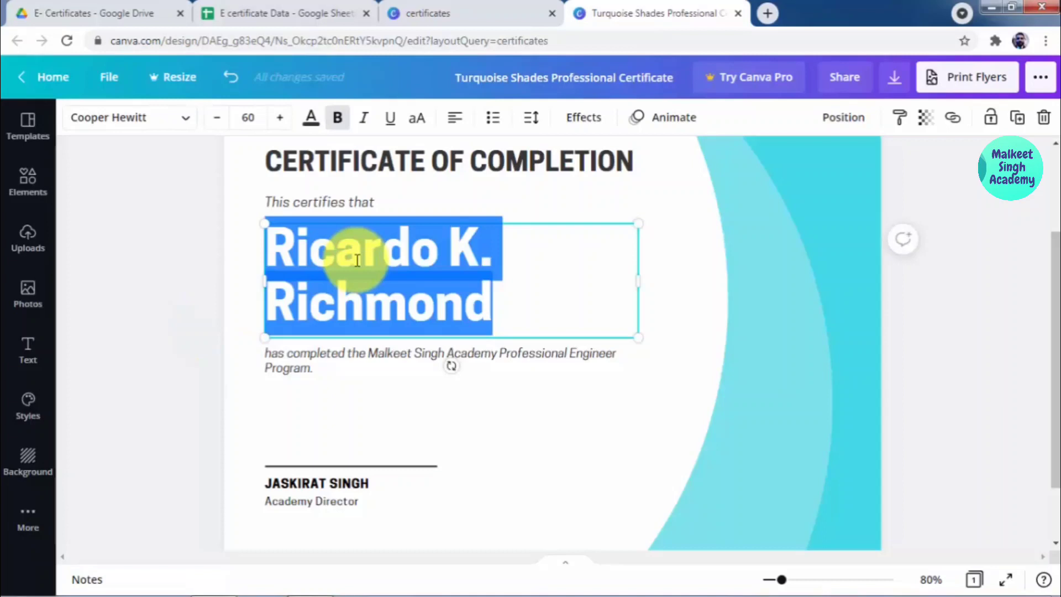
key(BackSpace)
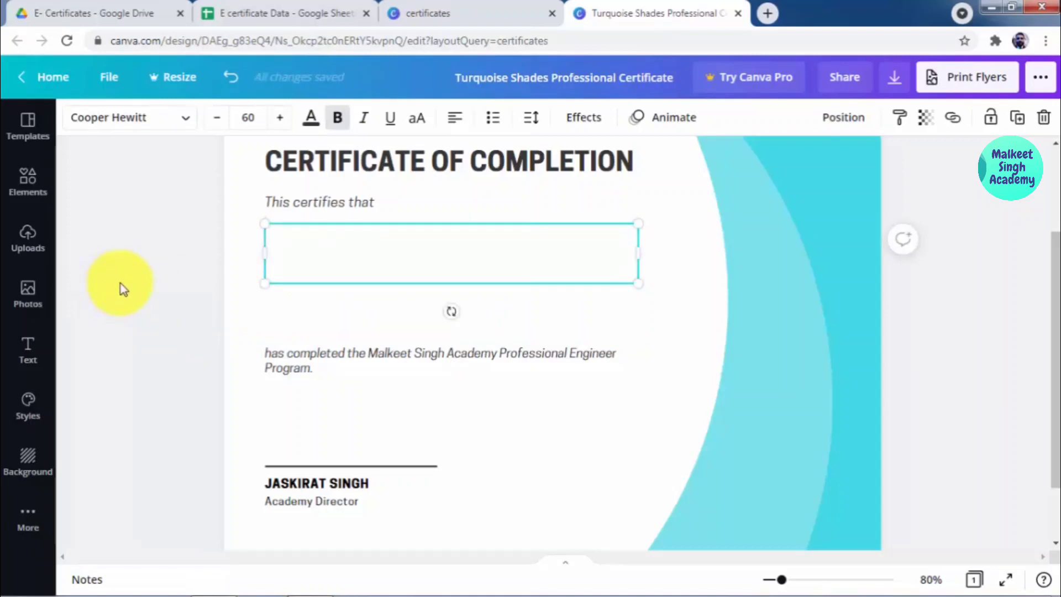
click(128, 270)
click(357, 264)
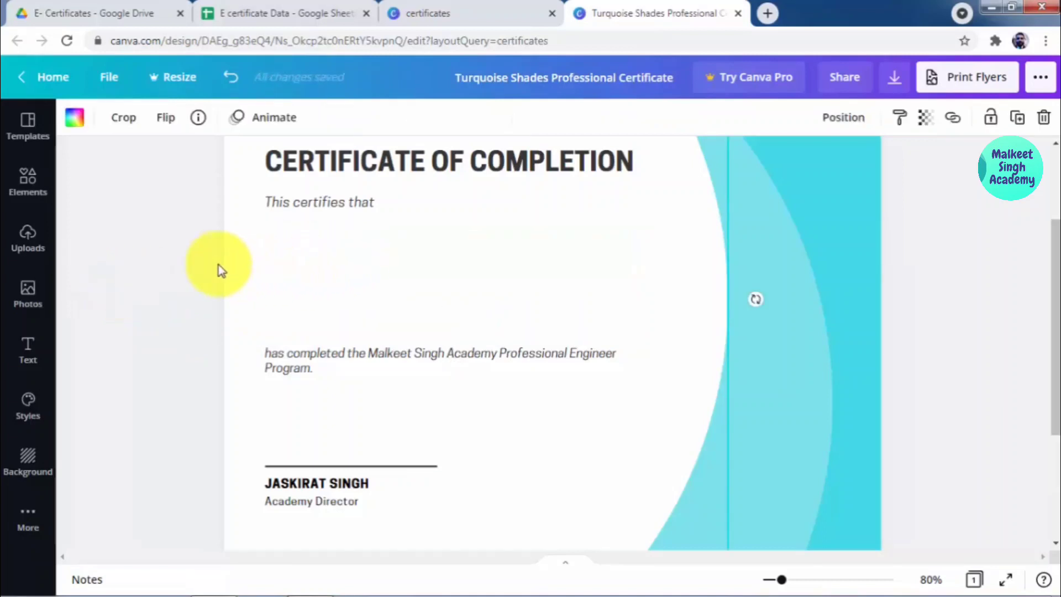
scroll(170, 324, up, 1)
scroll(170, 324, up, 2)
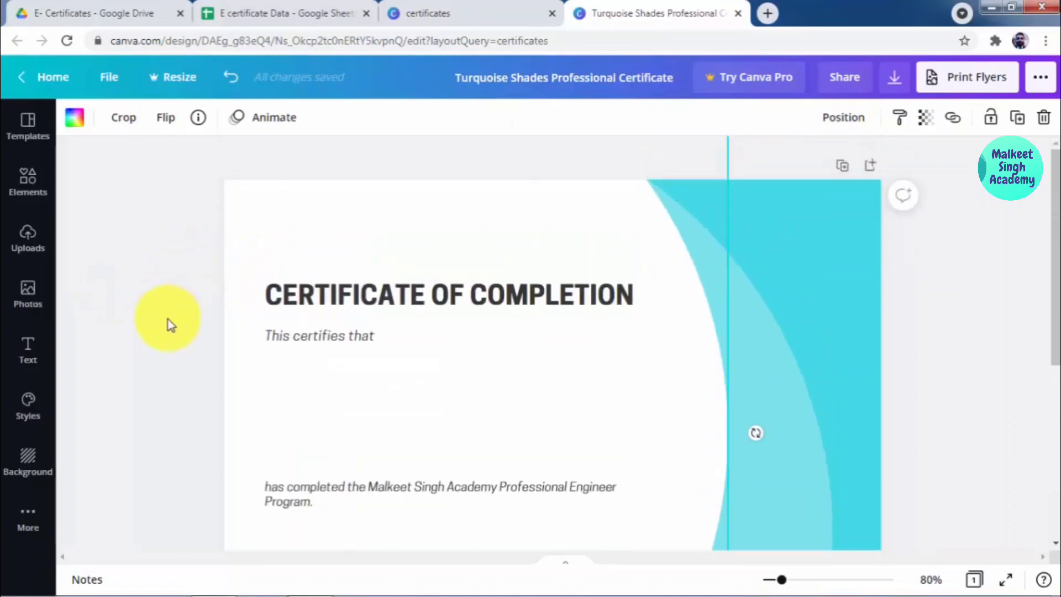
scroll(170, 324, down, 3)
scroll(171, 325, up, 3)
scroll(171, 325, down, 3)
scroll(171, 324, up, 2)
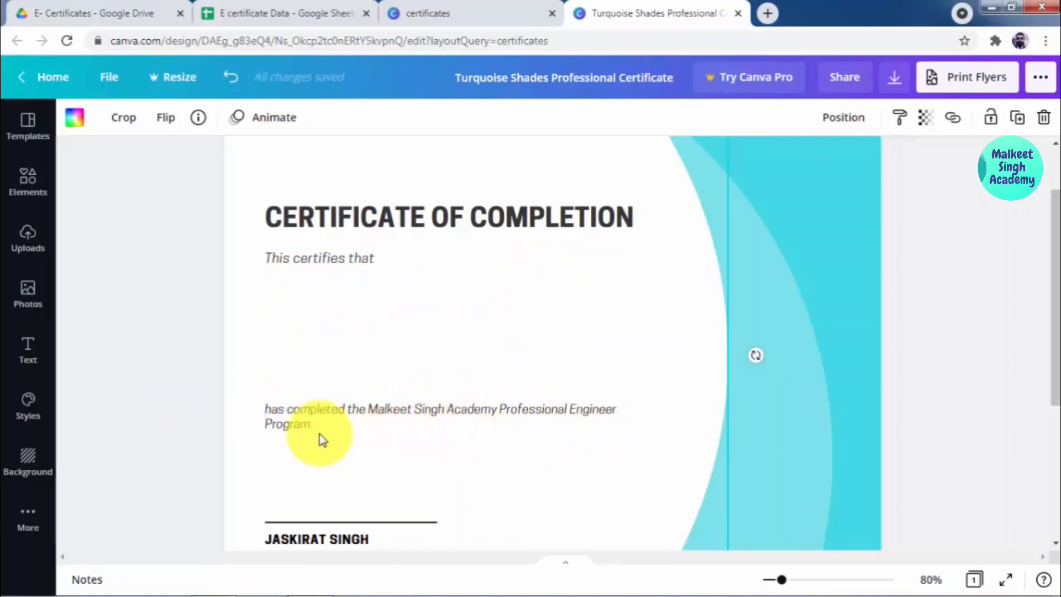
scroll(217, 383, down, 2)
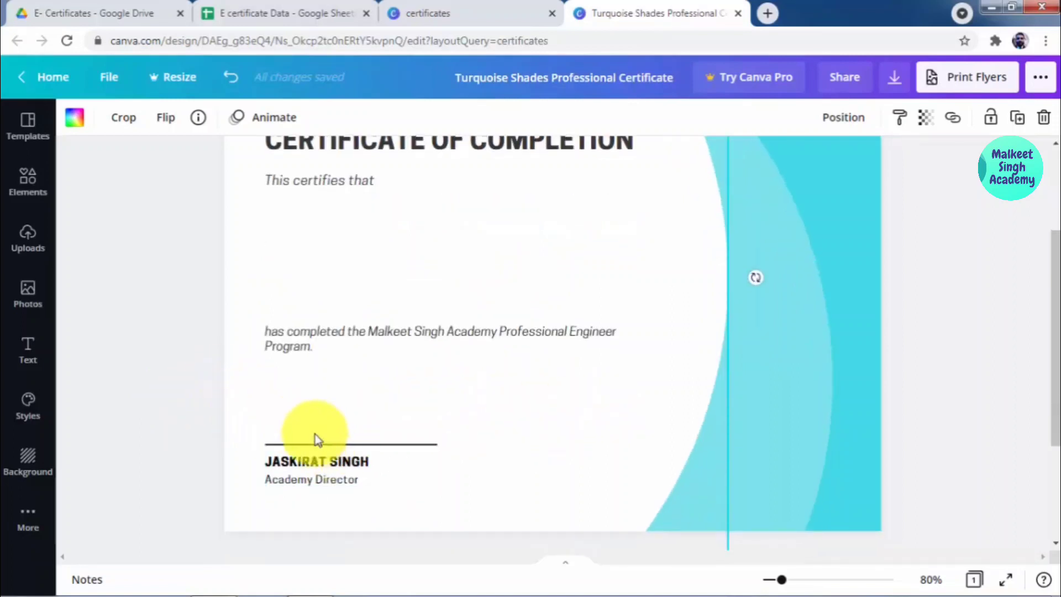
scroll(566, 397, up, 4)
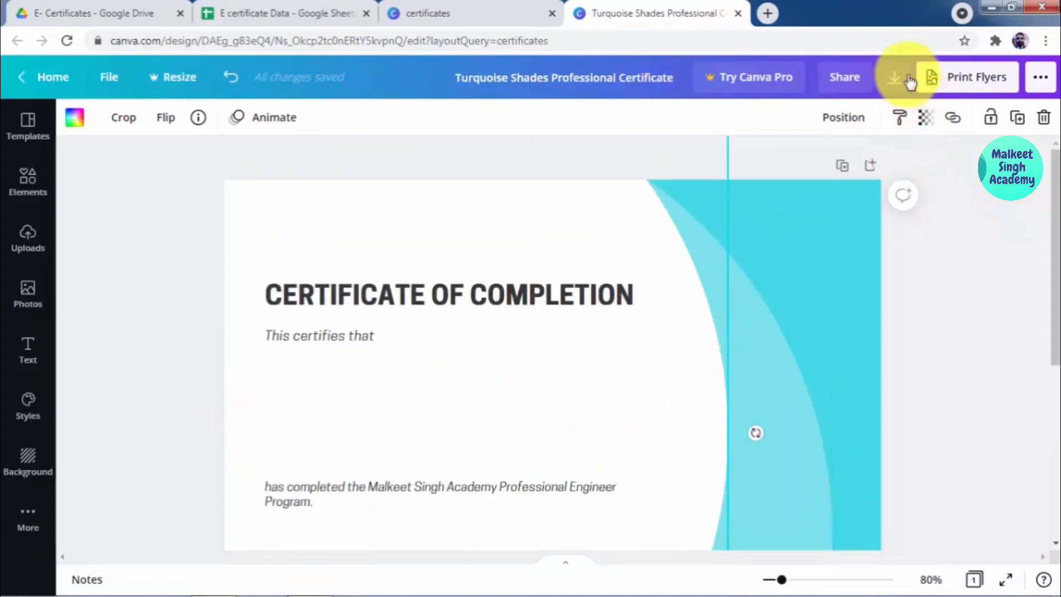
Step: Rename the design to 'Ecertificate'
click(908, 79)
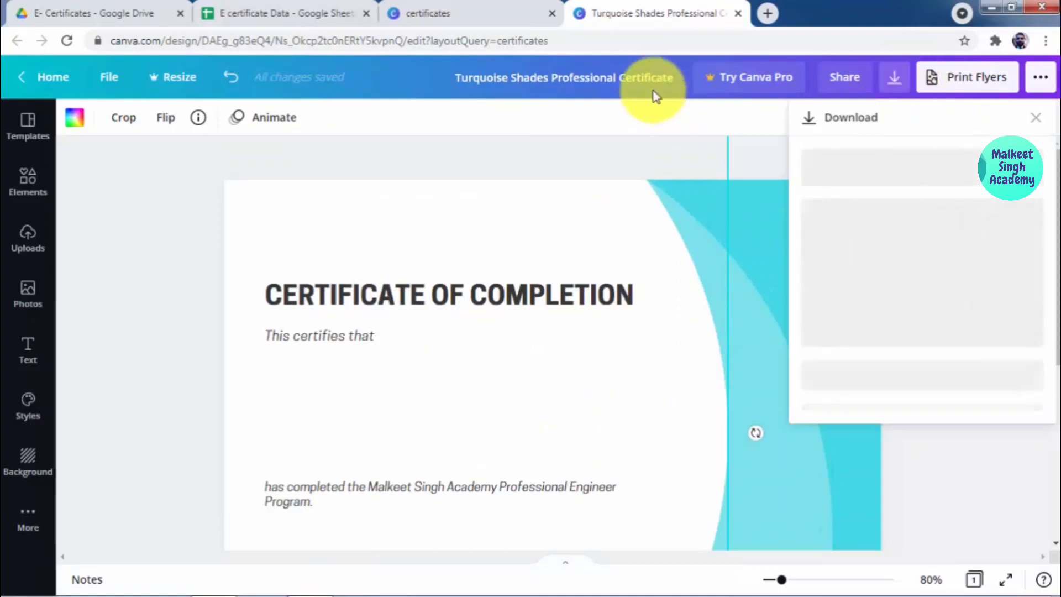
click(647, 73)
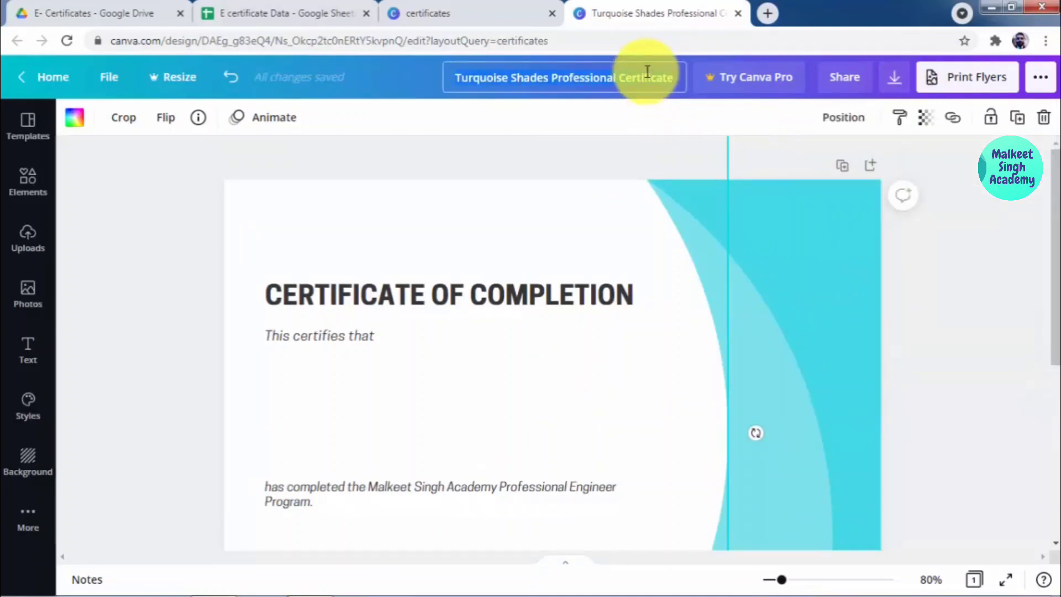
text(Ecerti)
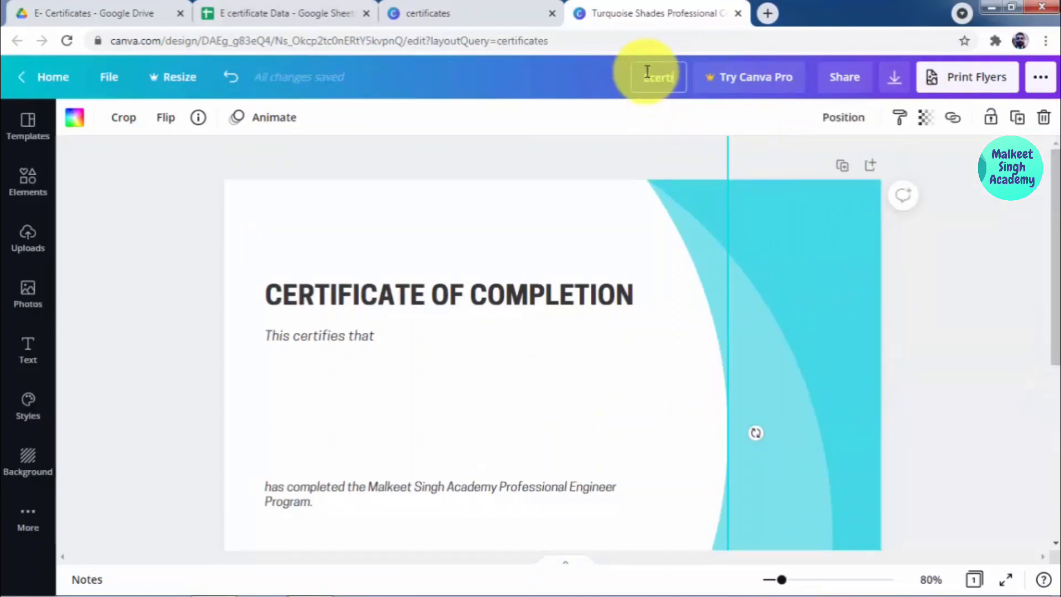
text(ficate)
key(Return)
click(935, 175)
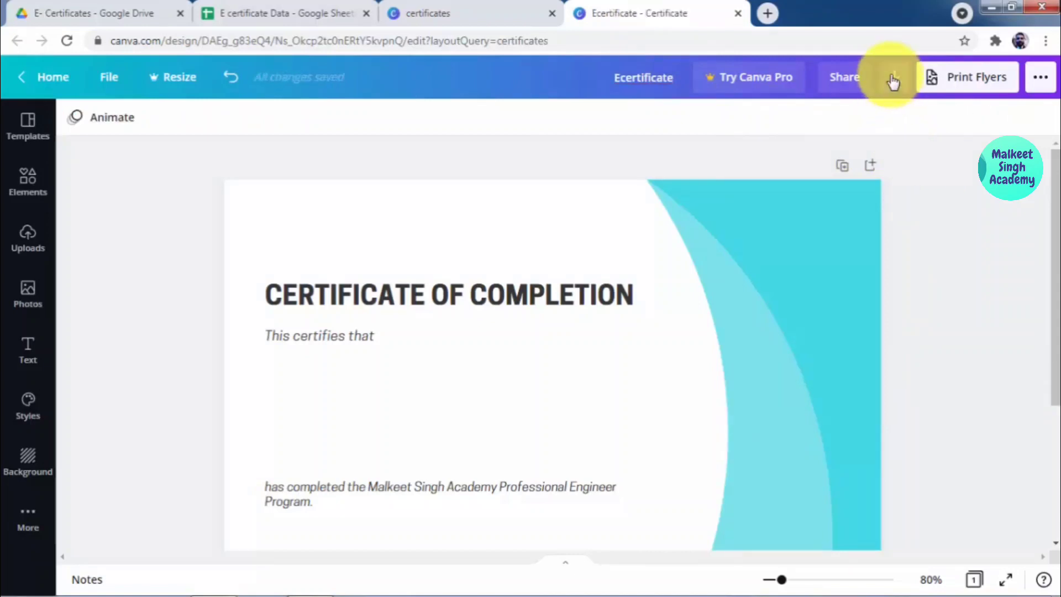
Step: Download the design with PNG as the file type, producing Ecertificate.png
click(893, 80)
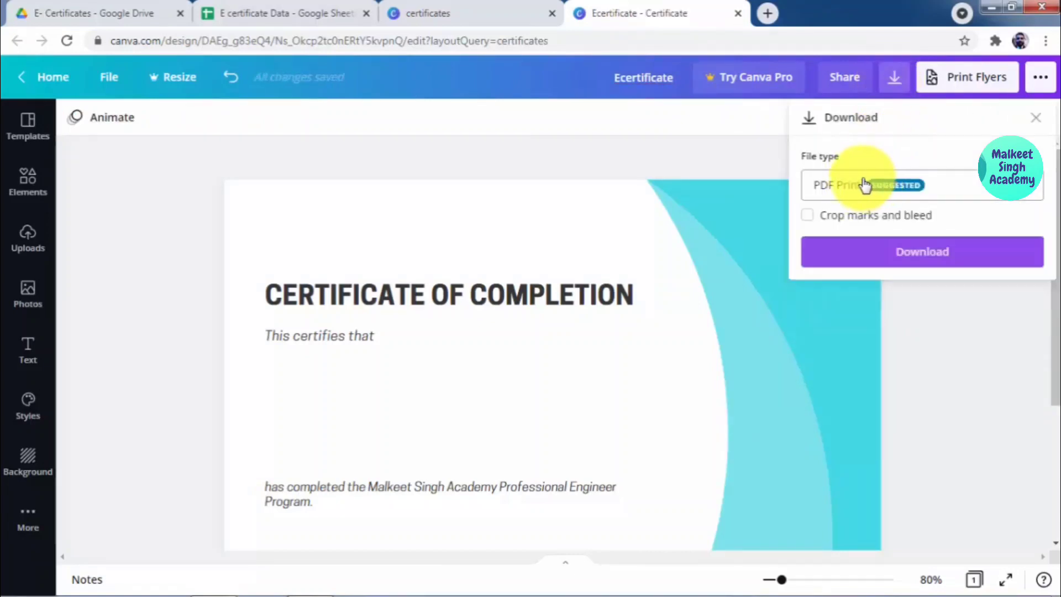
click(901, 187)
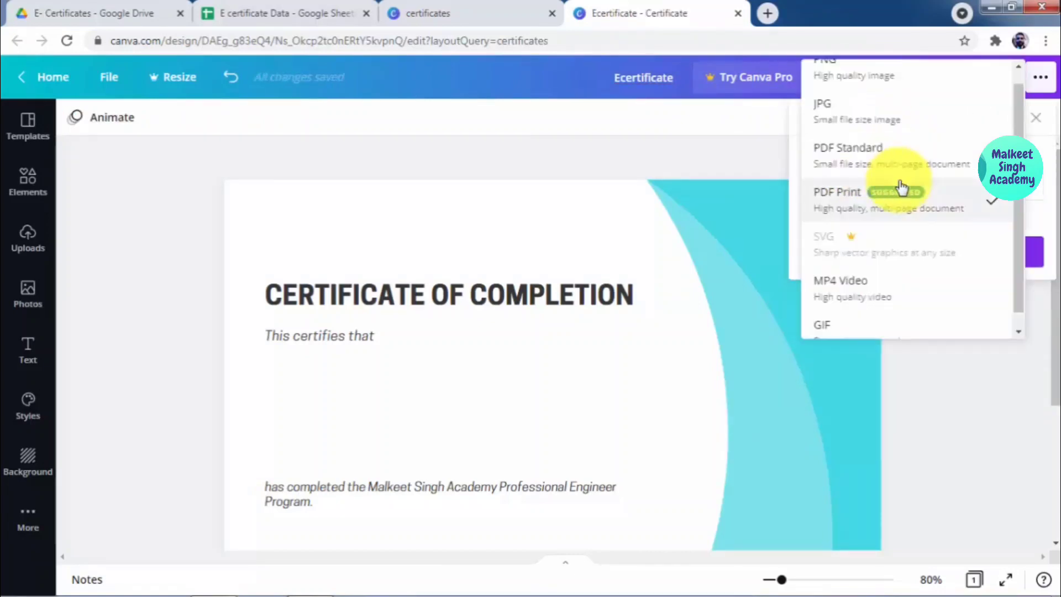
scroll(884, 144, up, 1)
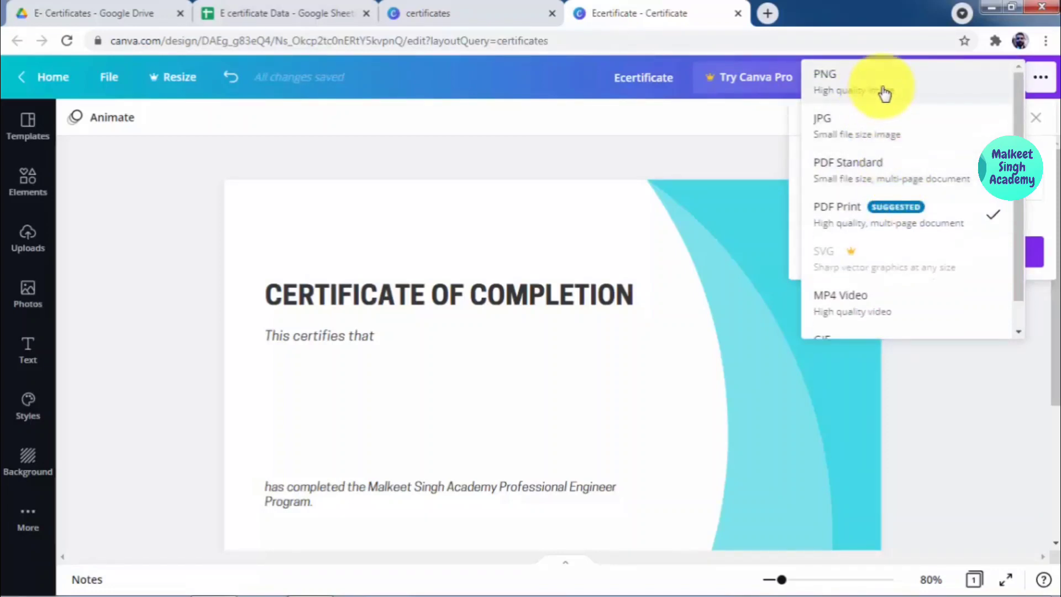
click(884, 93)
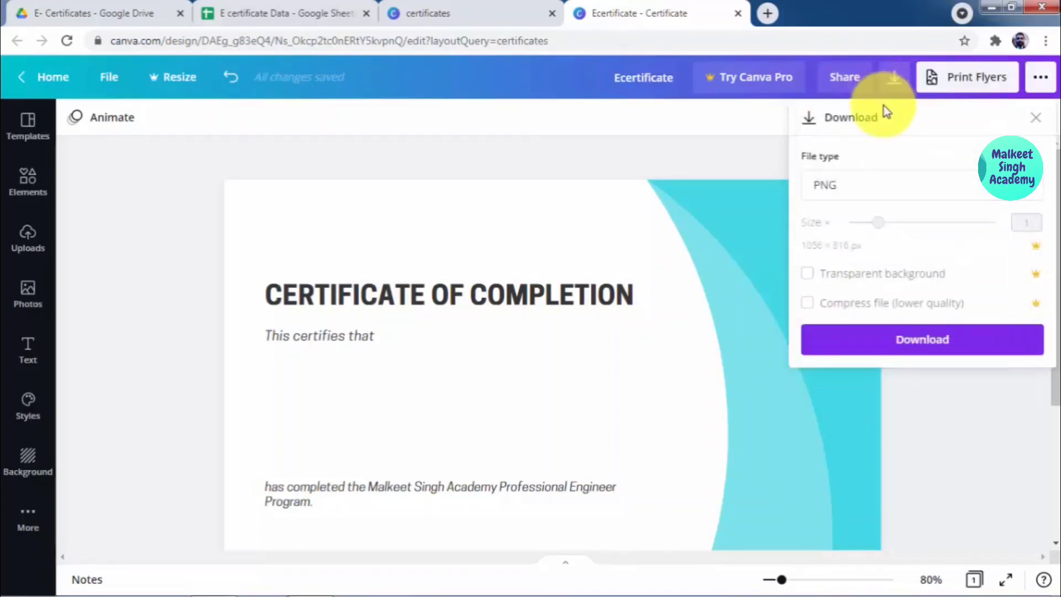
click(900, 350)
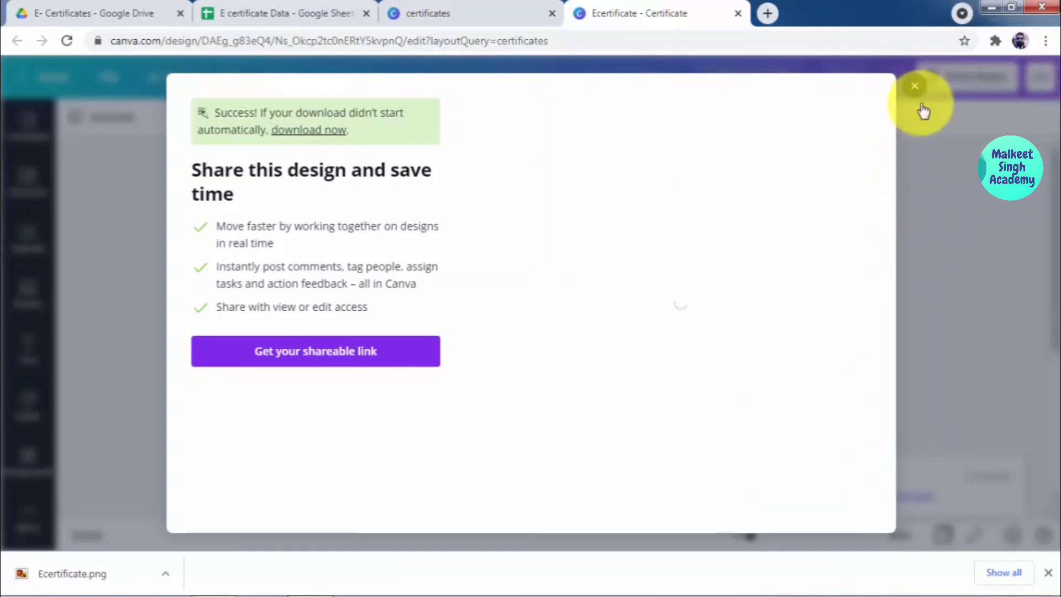
click(914, 87)
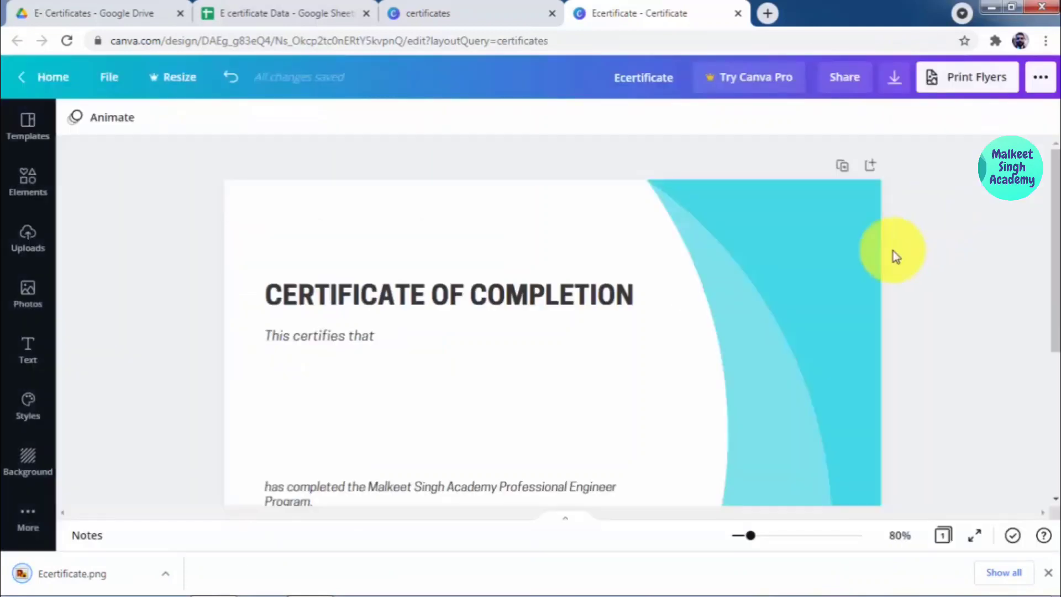
click(166, 574)
Step: Move Ecertificate.png from Downloads to the Desktop and open it in Photo Viewer
click(198, 532)
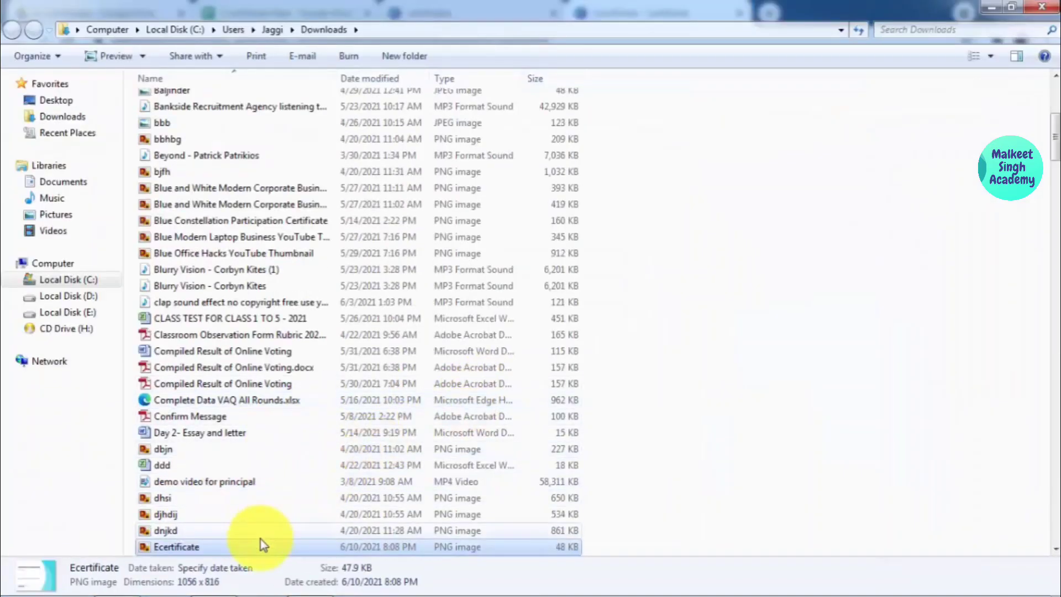
right_click(261, 548)
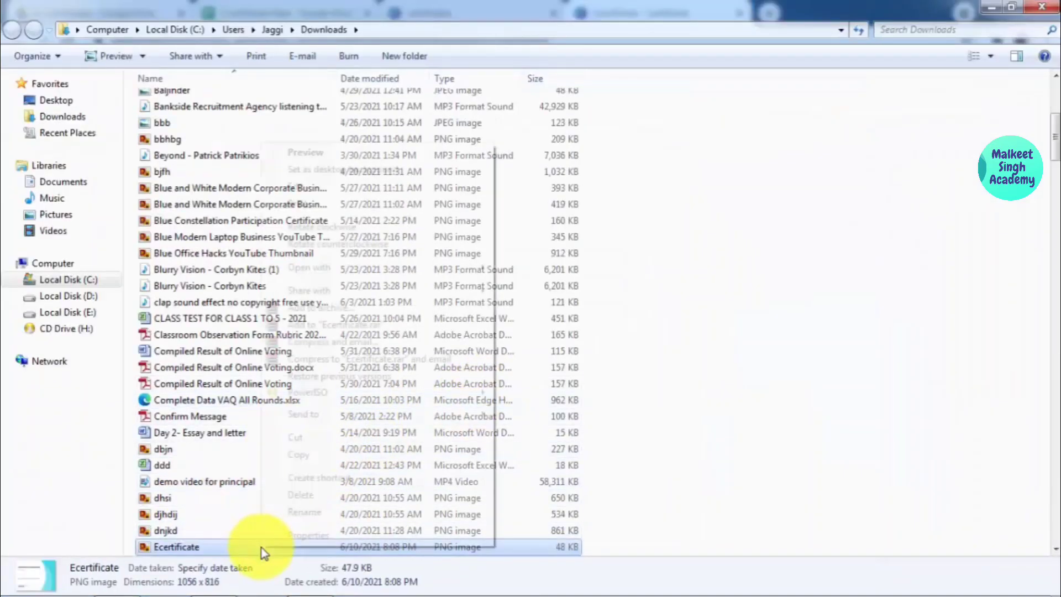
click(299, 437)
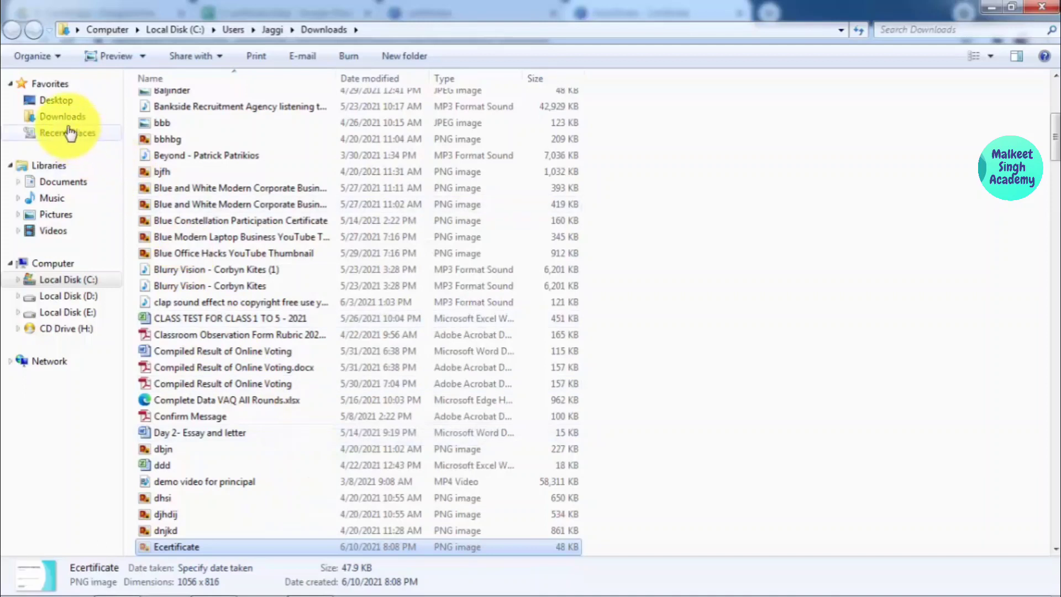
click(60, 101)
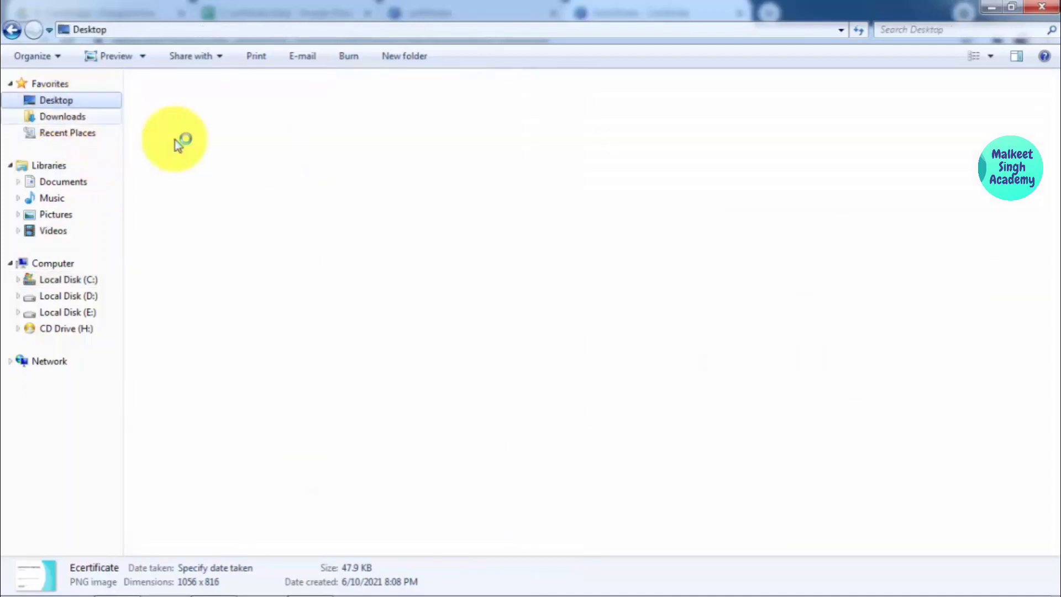
right_click(507, 275)
click(547, 361)
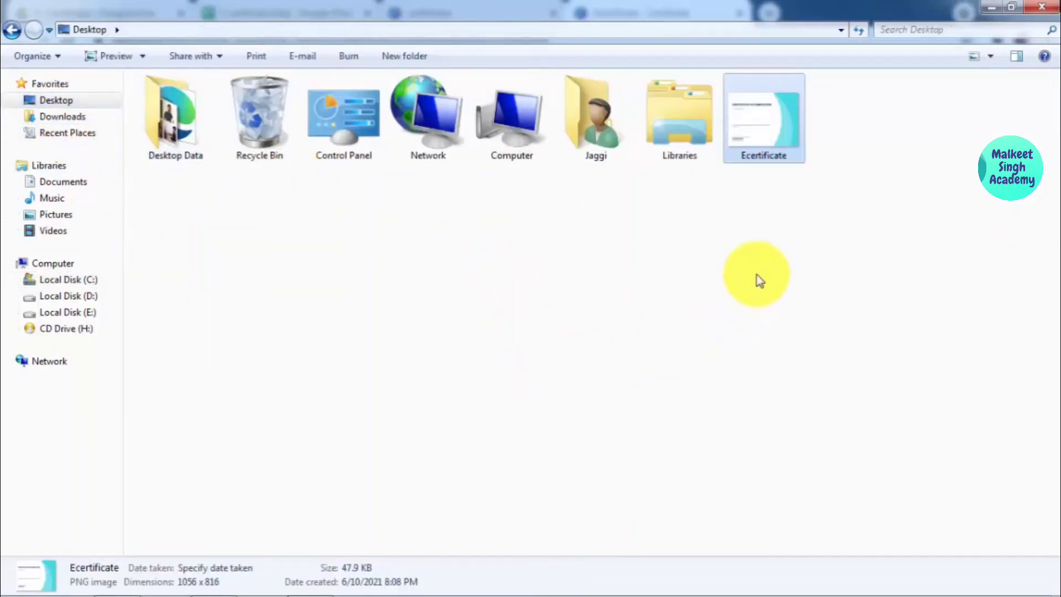
double_click(763, 116)
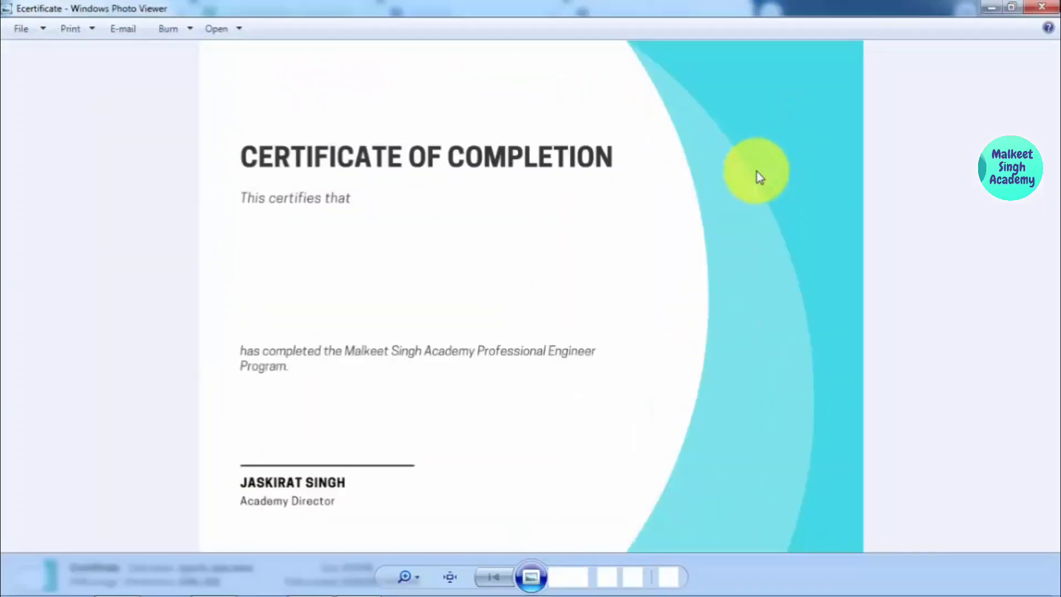
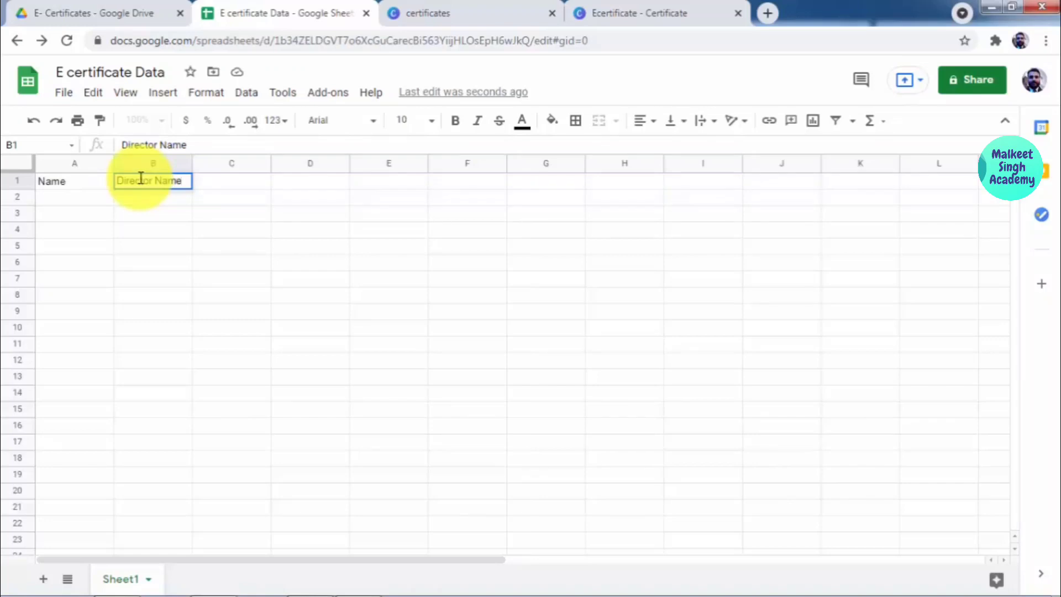
Step: Commit the Director Name header, then change the A1 header from 'Name' to 'Applicant Name'
click(98, 199)
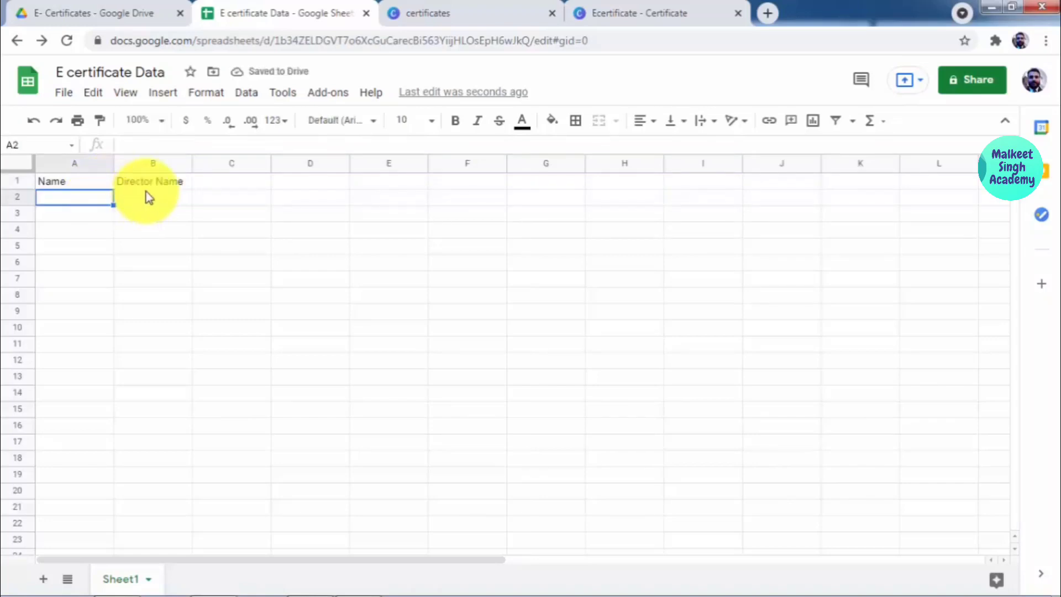
click(75, 184)
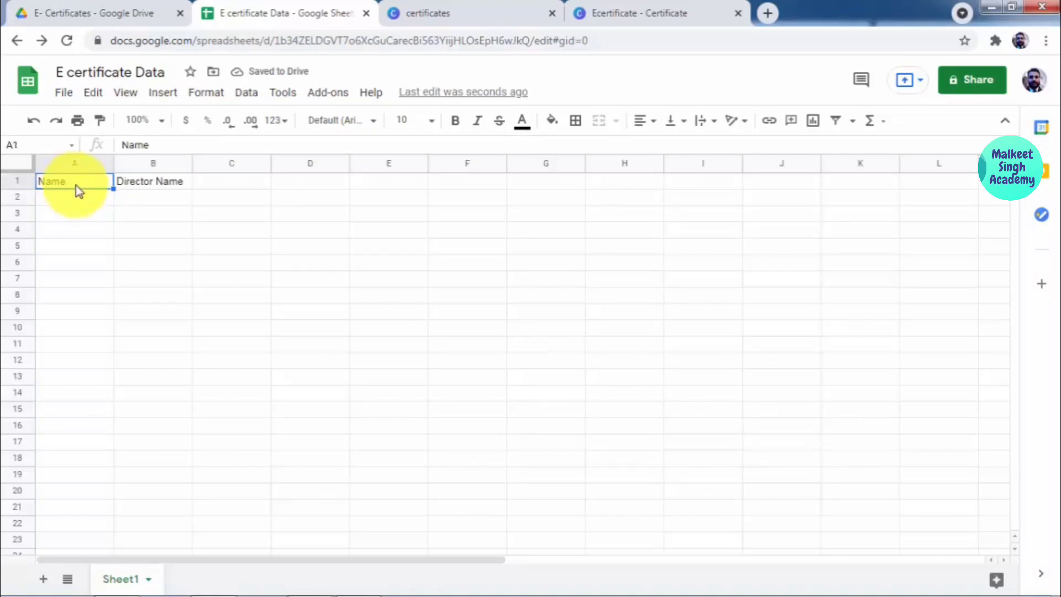
click(125, 147)
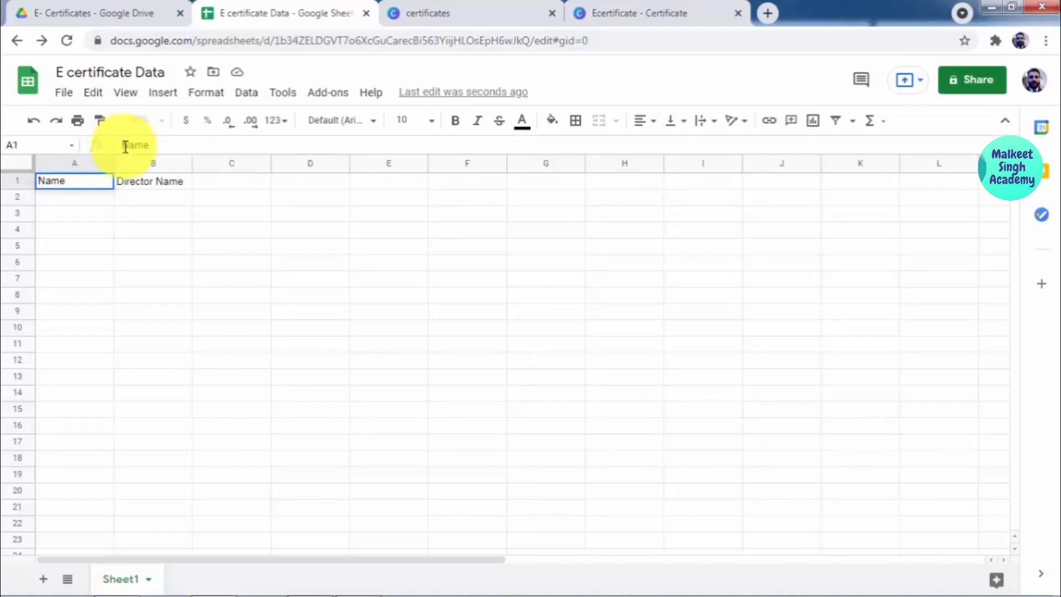
text(Applic)
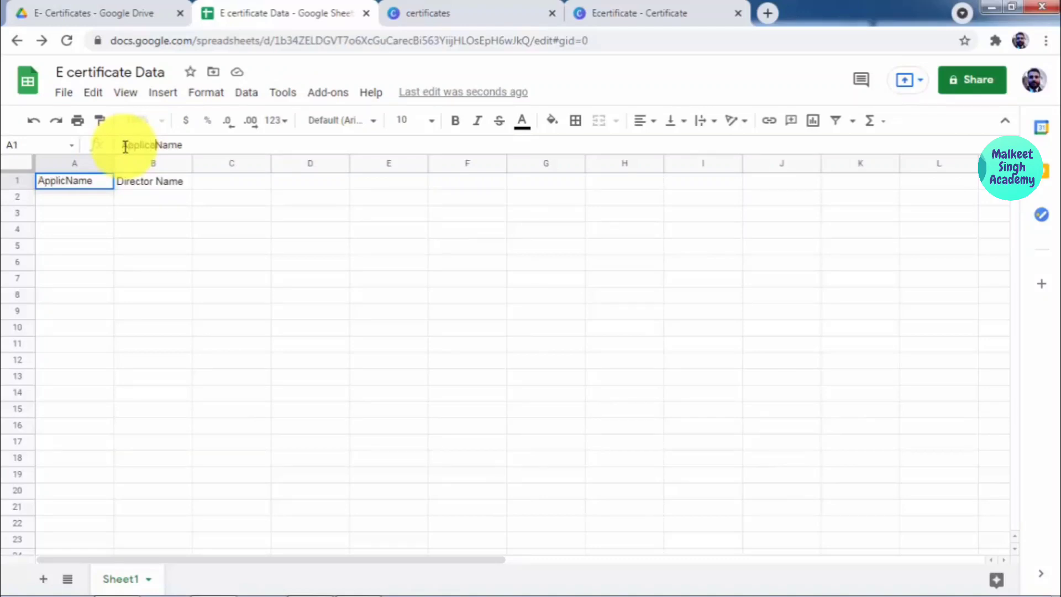
text(ant)
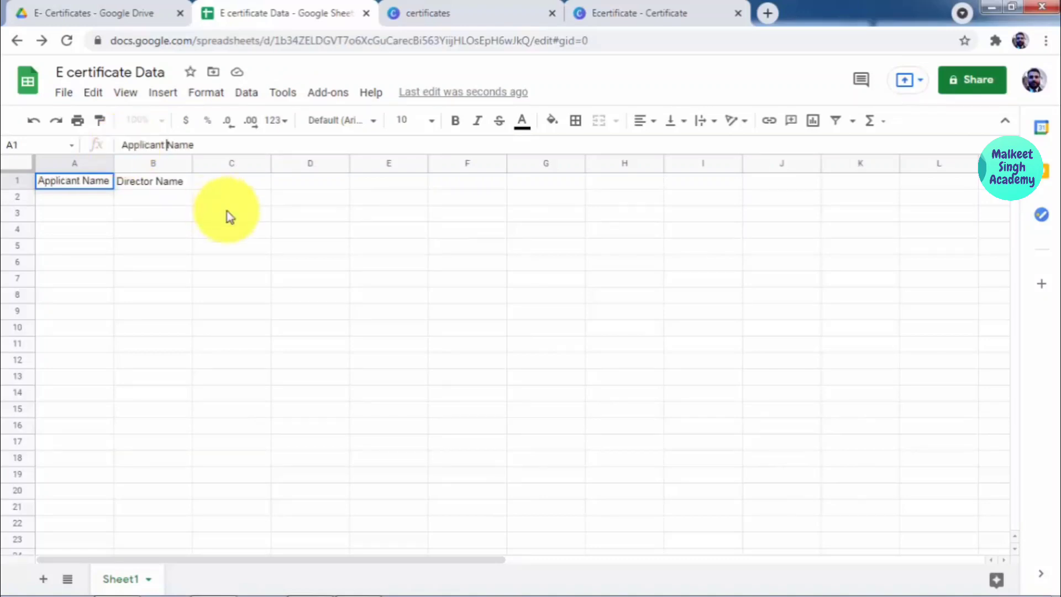
click(229, 214)
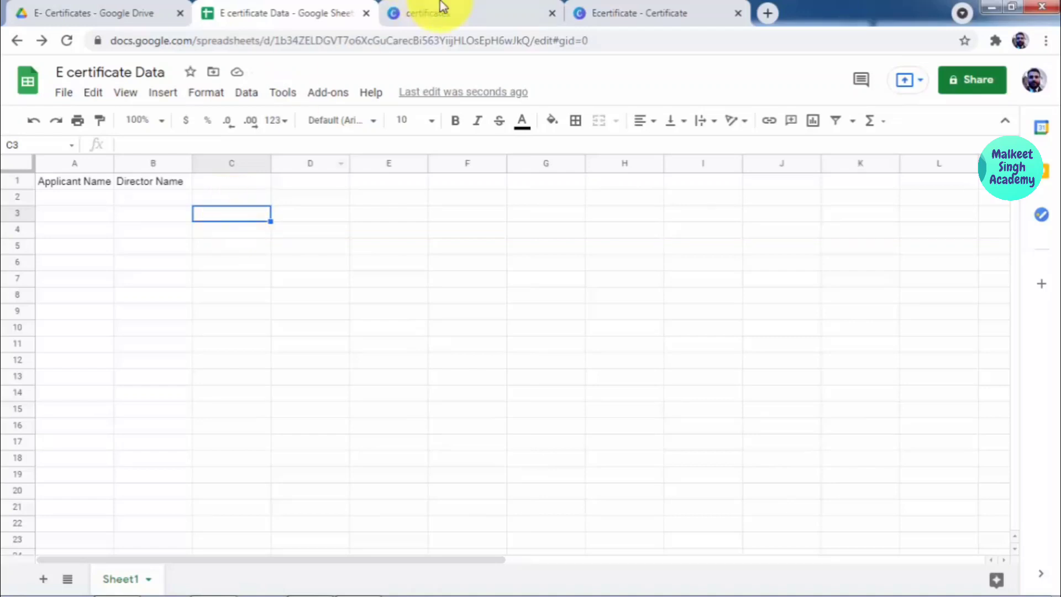
click(569, 7)
scroll(422, 379, up, 4)
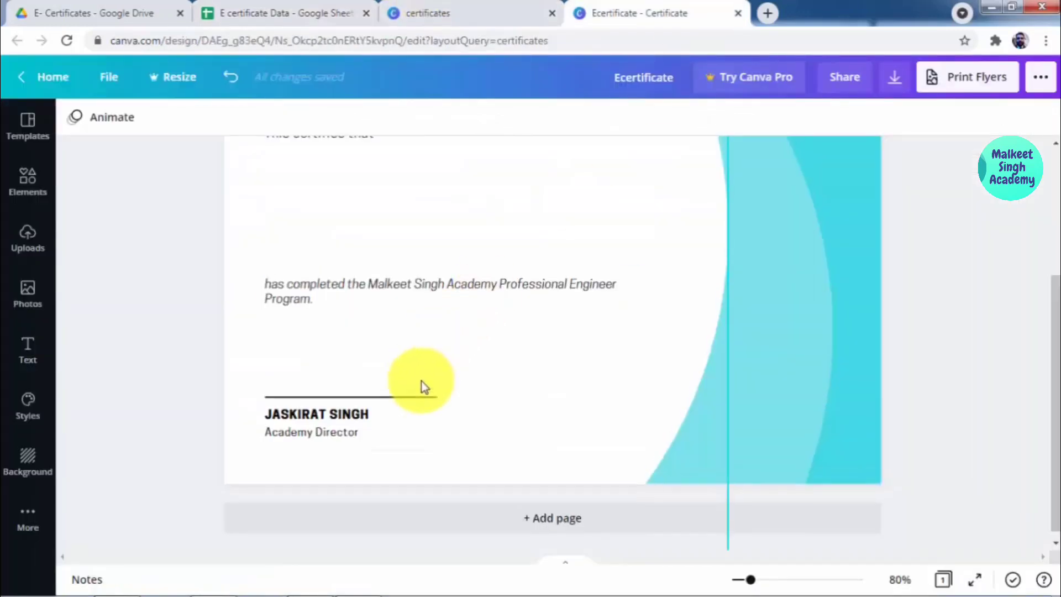
scroll(486, 384, down, 4)
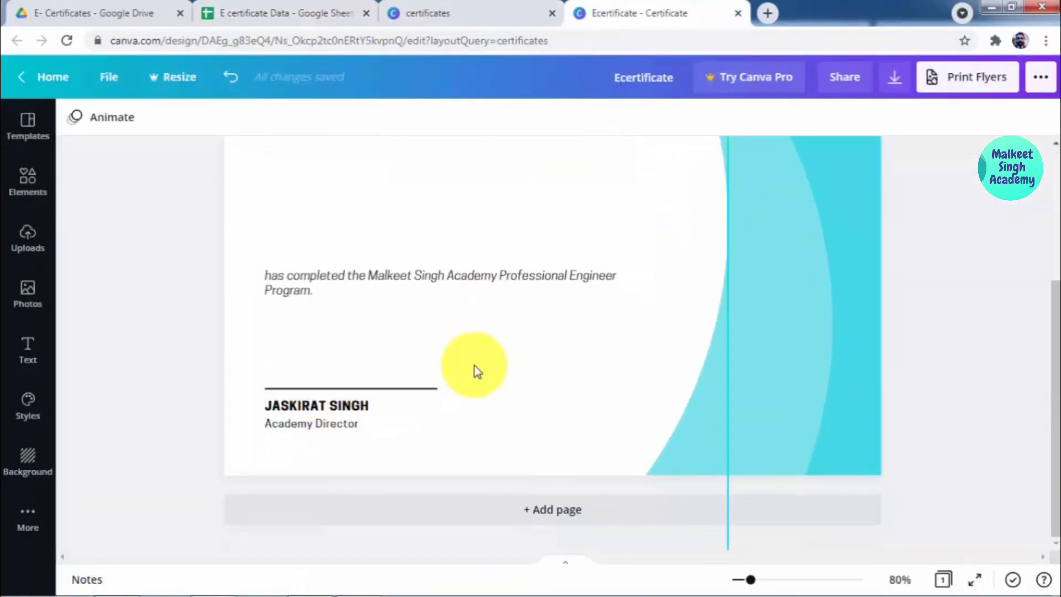
scroll(428, 348, up, 4)
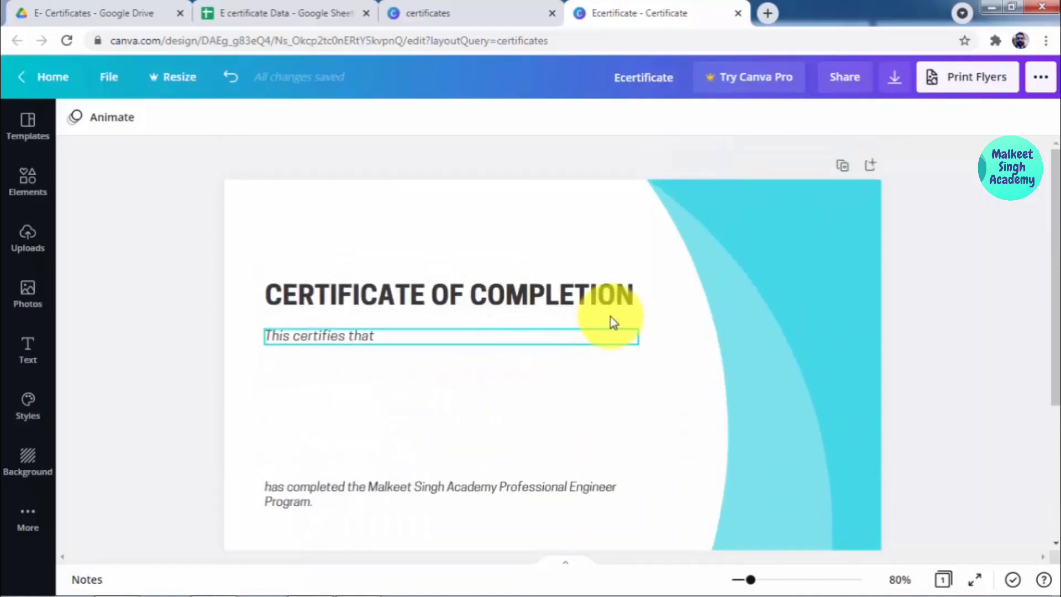
click(310, 7)
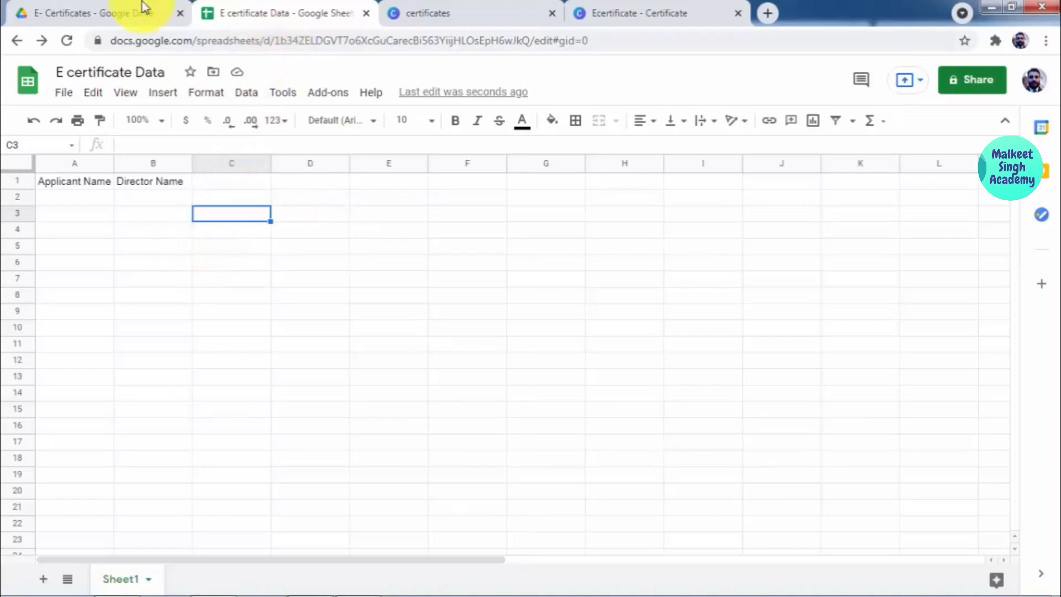
Step: Open Template for E certificates and draw a text box right of the director placeholder
click(91, 12)
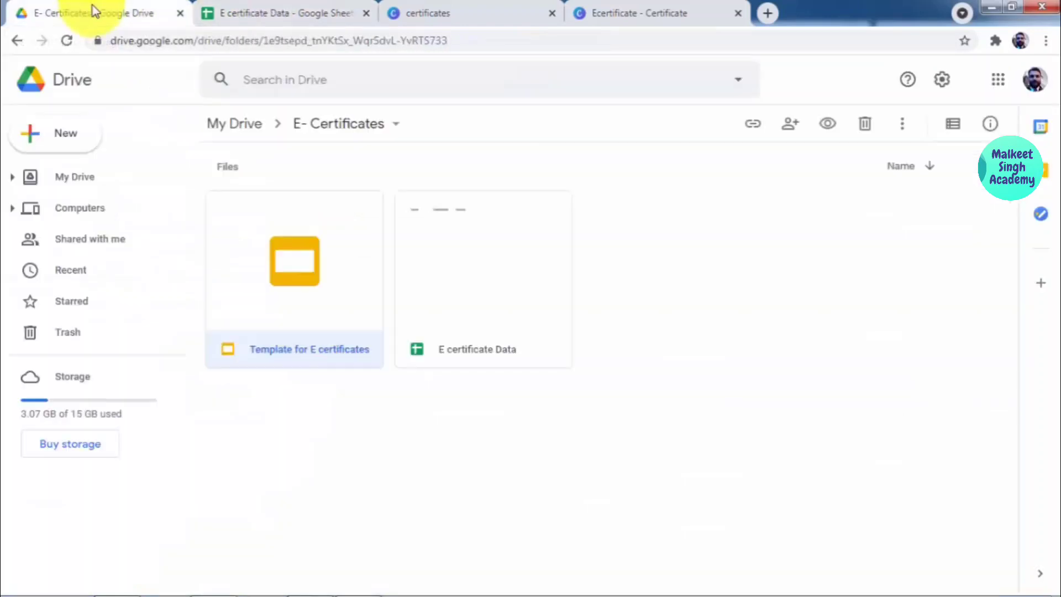
double_click(303, 224)
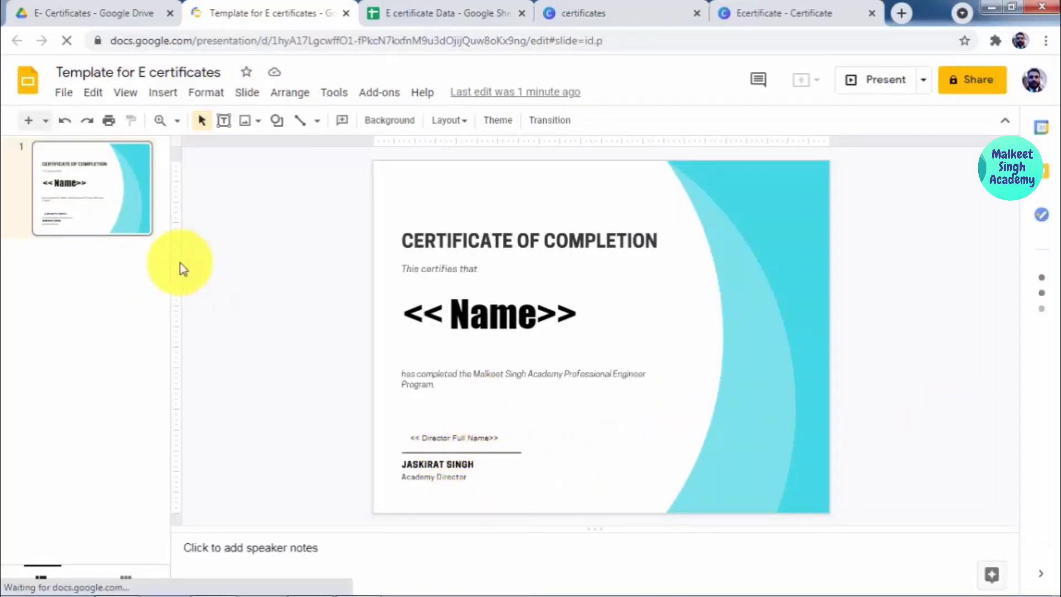
click(226, 123)
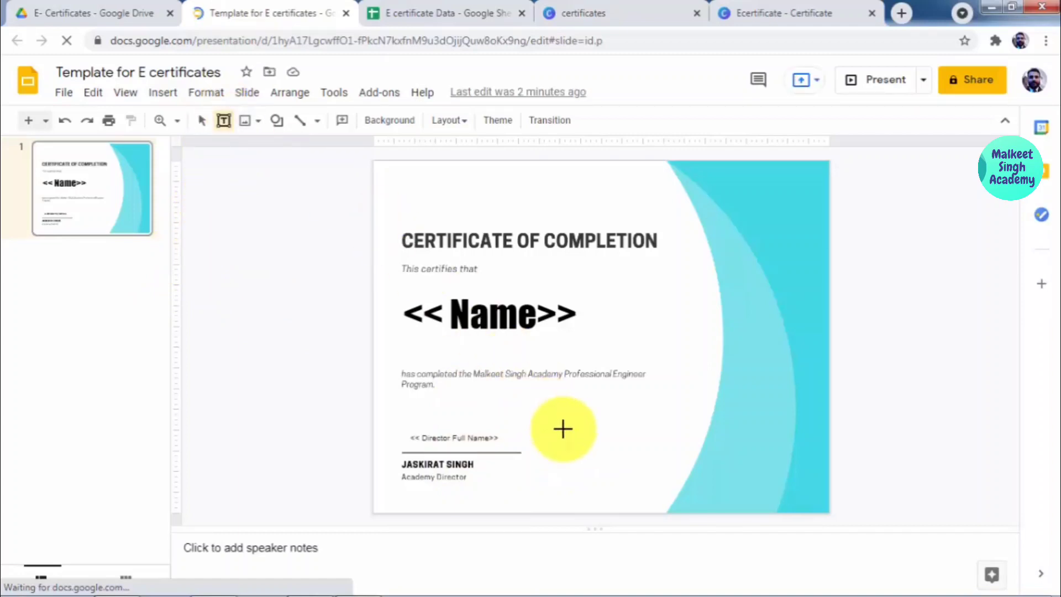
drag(561, 429, 669, 443)
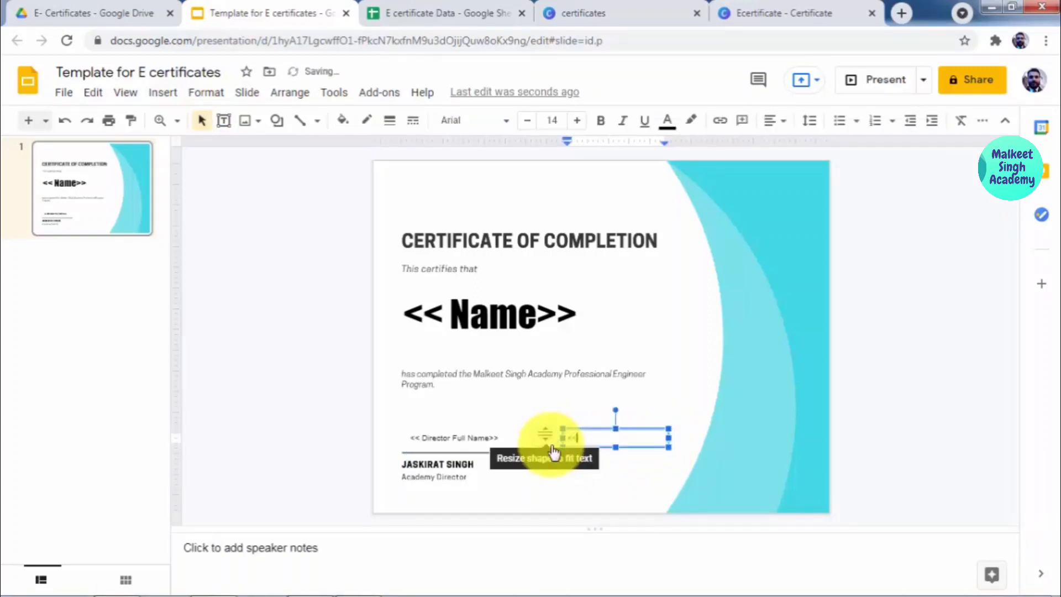
Step: Type '<< Date >>' in the box, centre-align it, and close the template
text(<< Date >>)
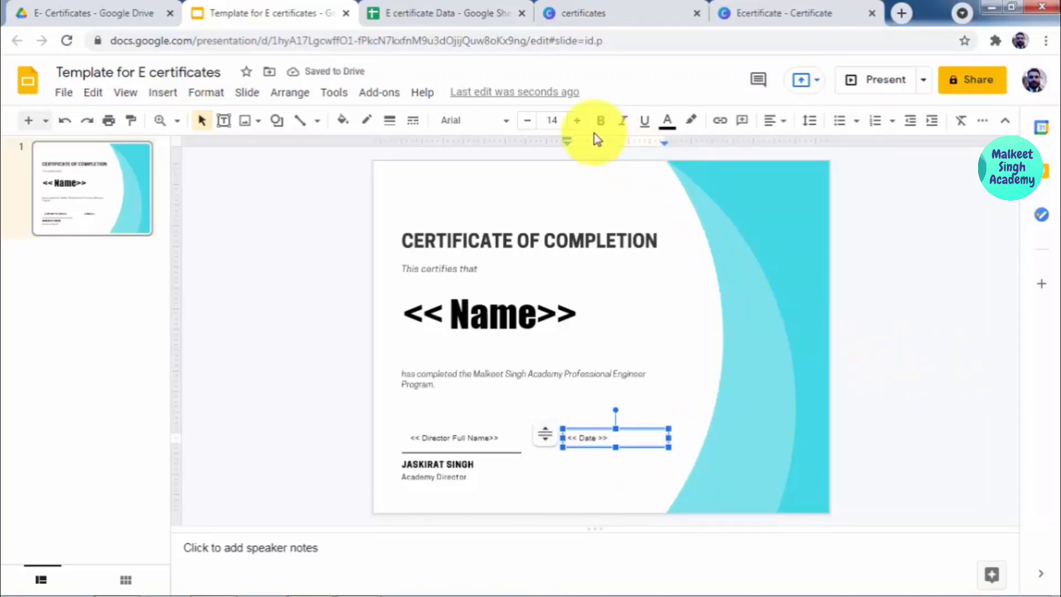
click(775, 122)
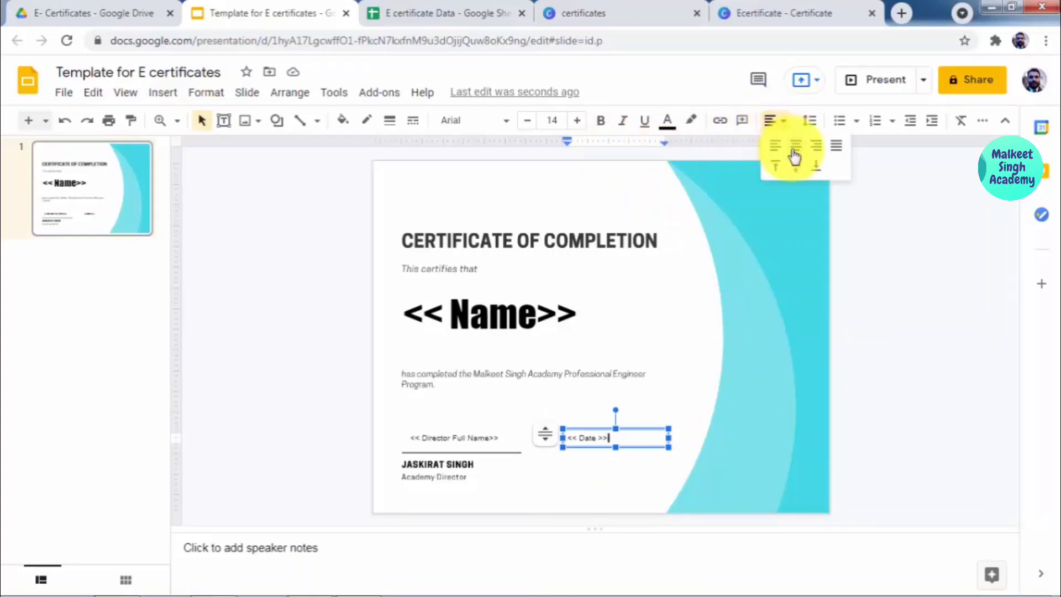
click(794, 154)
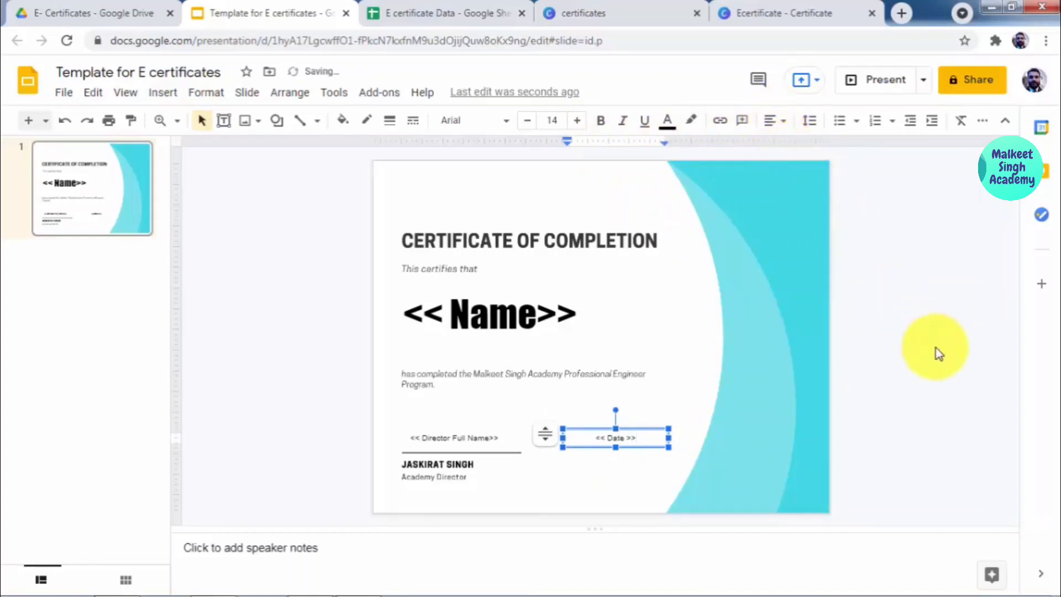
click(938, 354)
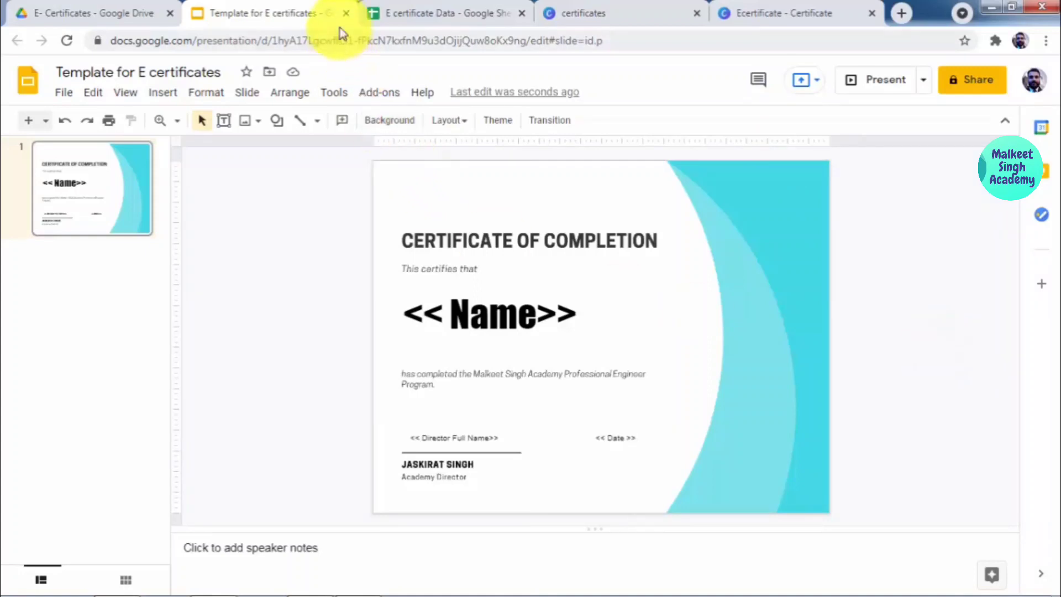
click(346, 13)
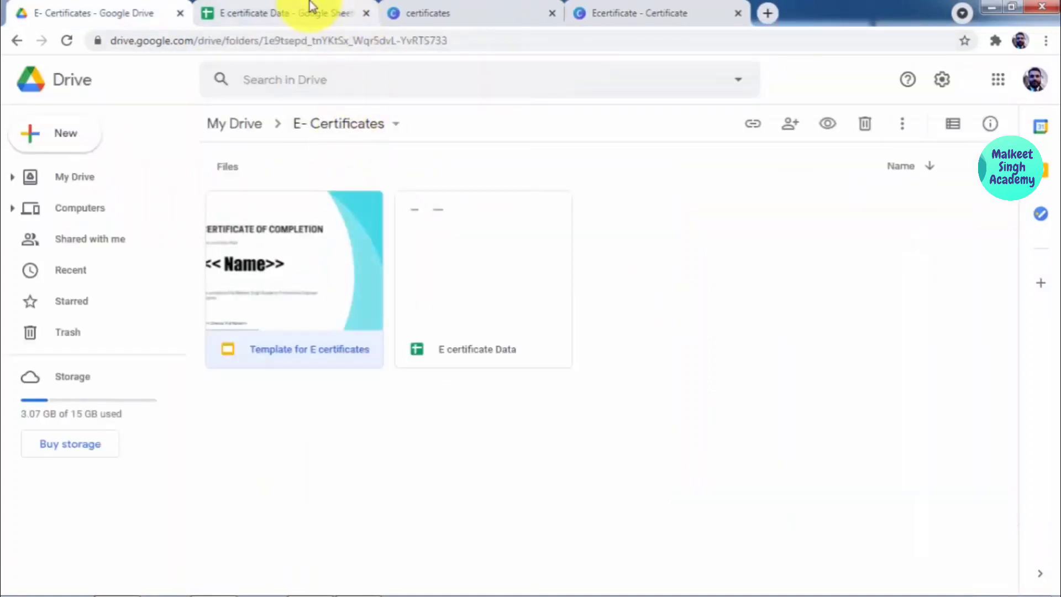
Step: Add a 'Date' header so B1 reads Date and C1 reads Director Name
click(308, 12)
click(214, 186)
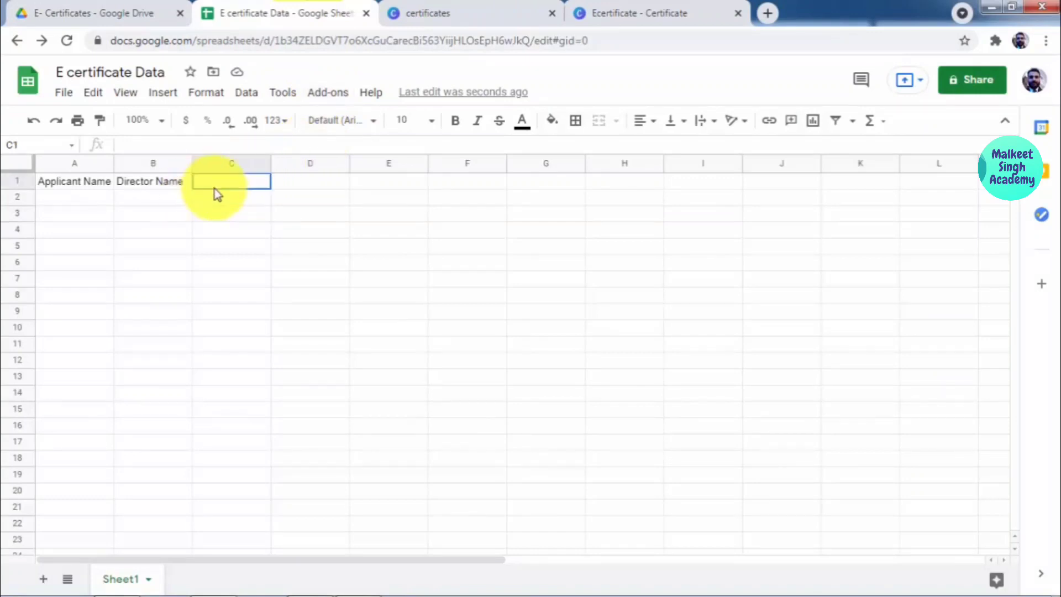
text(Date)
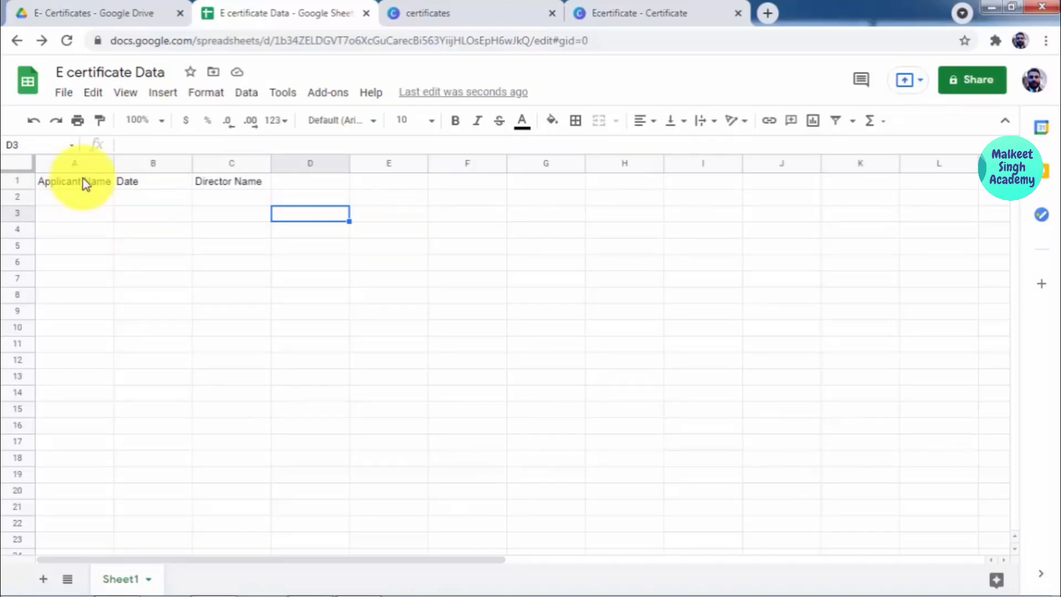
click(108, 163)
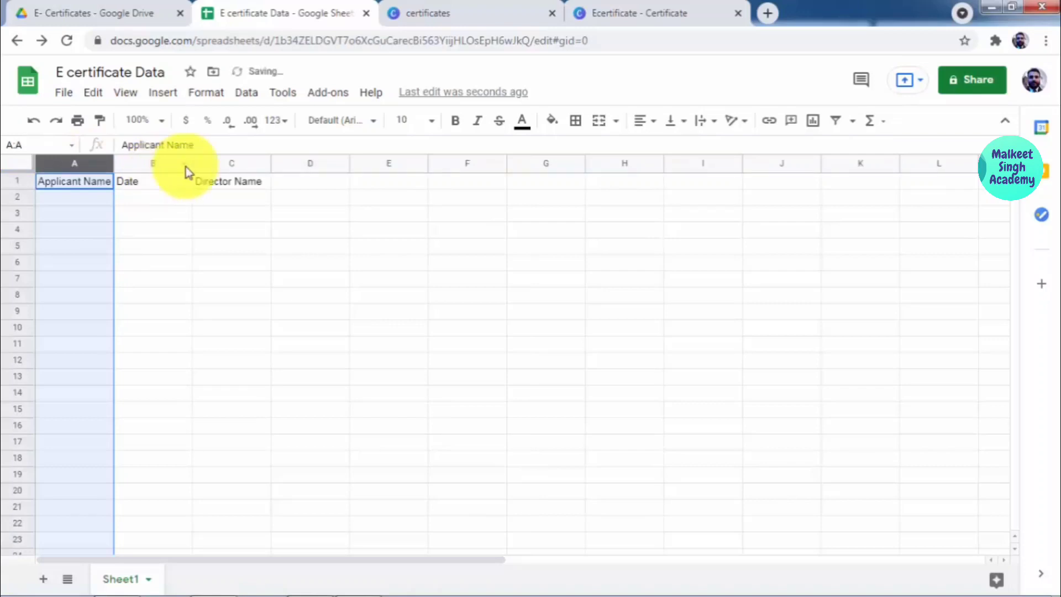
click(184, 164)
click(229, 164)
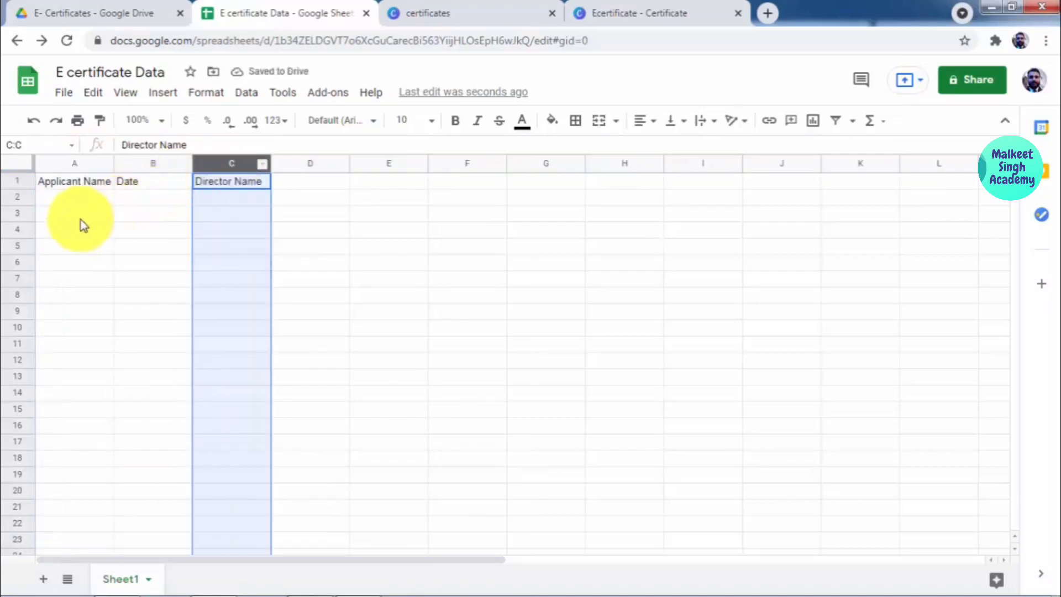
click(81, 199)
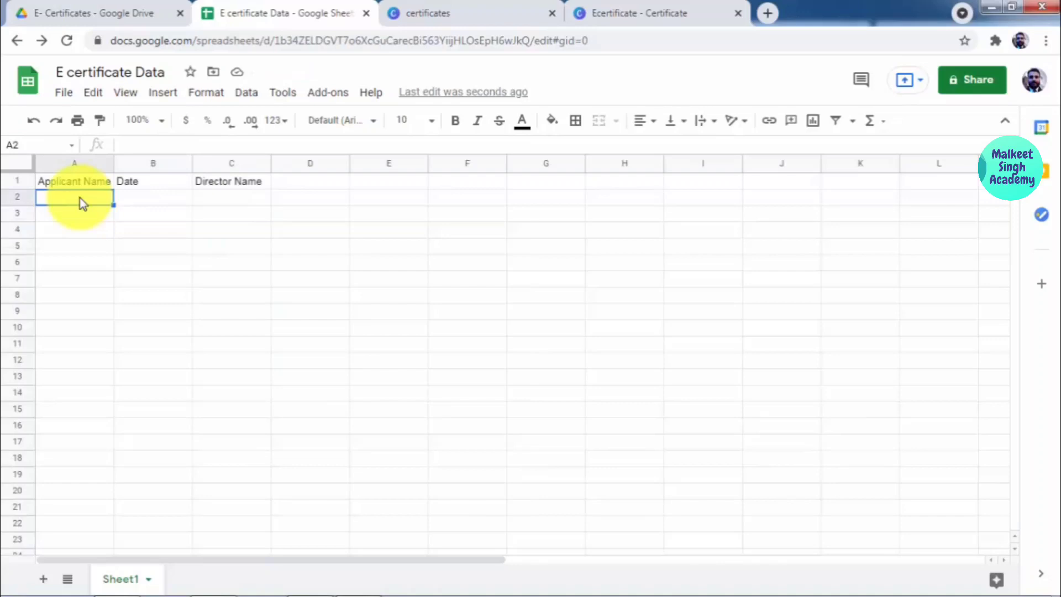
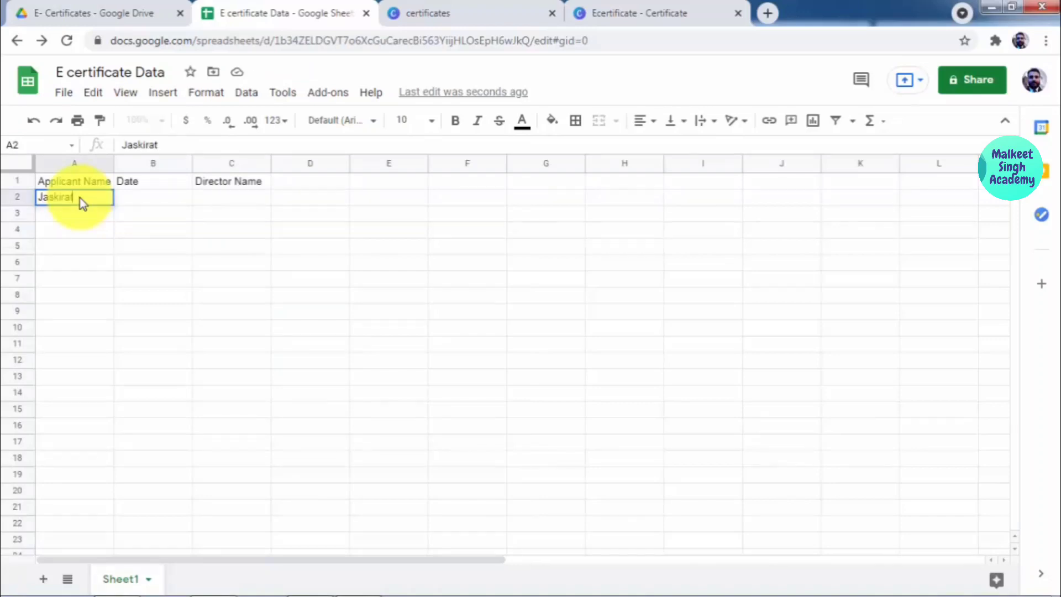
Step: Enter the six applicant names in cells A2 to A7
key(Return)
text(Jashandeep)
key(Return)
text(Jasmeen)
key(Return)
key(Return)
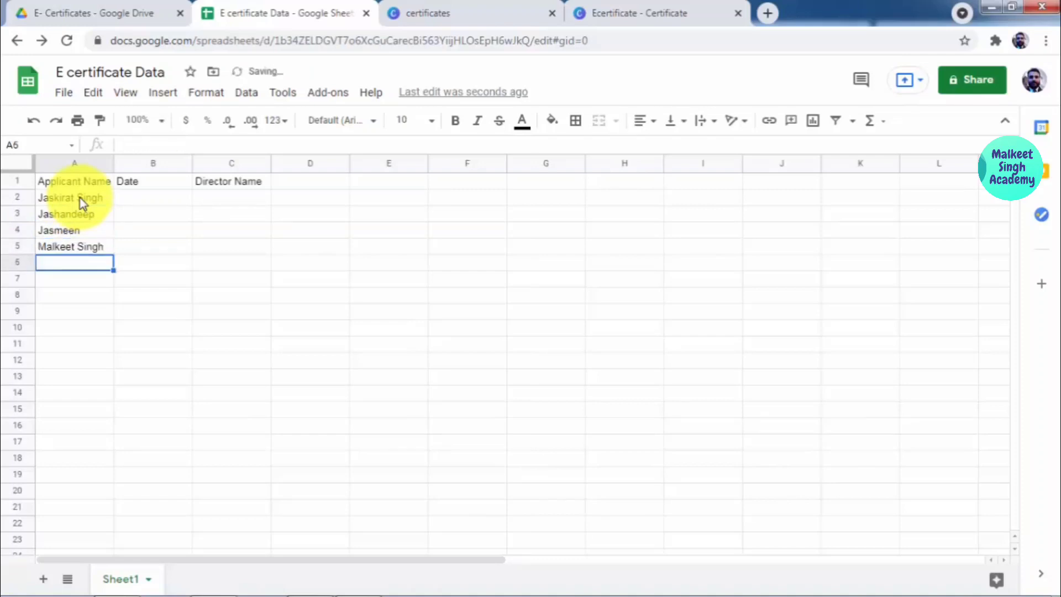
text(John)
key(Return)
text(Happy)
Step: Enter dates starting 17-10-2021 in B2:B3 and fill the series down to B7
click(155, 200)
text(17-10-2021)
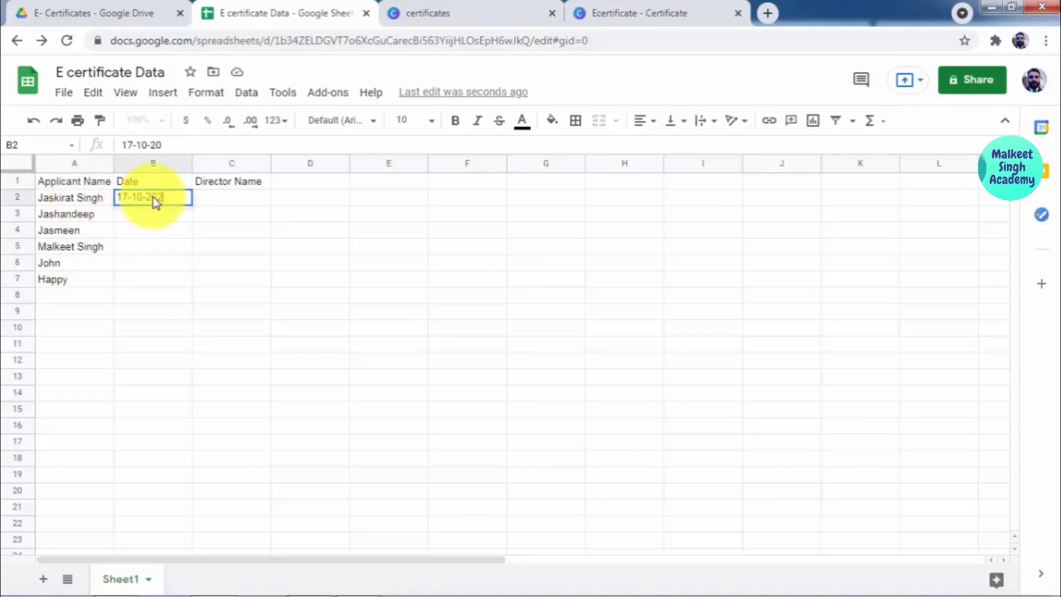
key(Return)
text(17-10-201)
key(Return)
key(Down)
click(173, 214)
drag(192, 222, 191, 279)
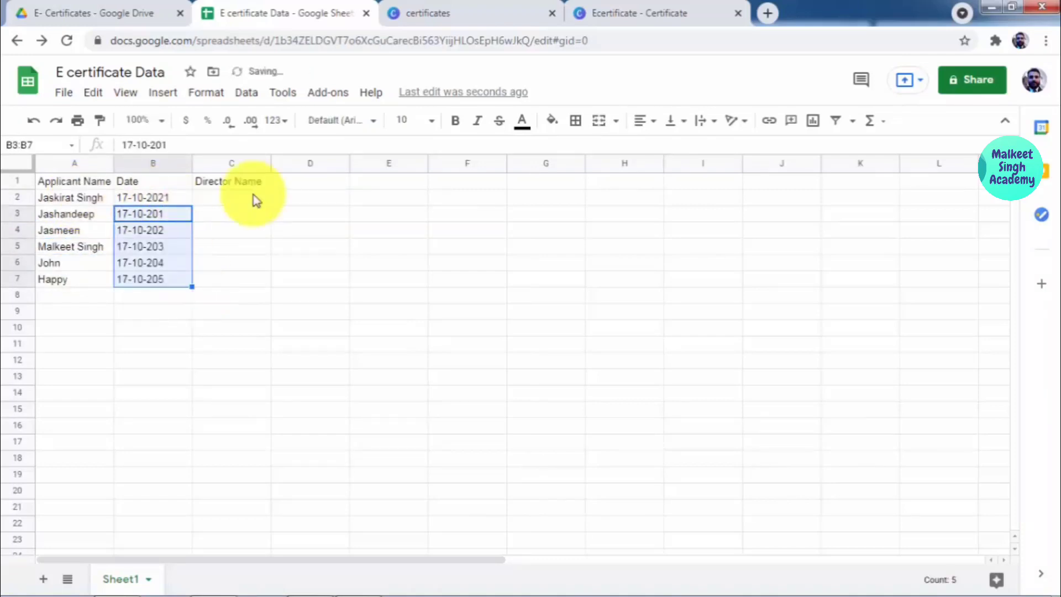
Step: Enter the director's name in C2 and fill it down to C7
click(250, 200)
text(Jasmin)
key(BackSpace)
key(BackSpace)
key(BackSpace)
key(BackSpace)
key(BackSpace)
key(BackSpace)
text(Mr. Pandher)
drag(271, 205, 387, 293)
click(386, 293)
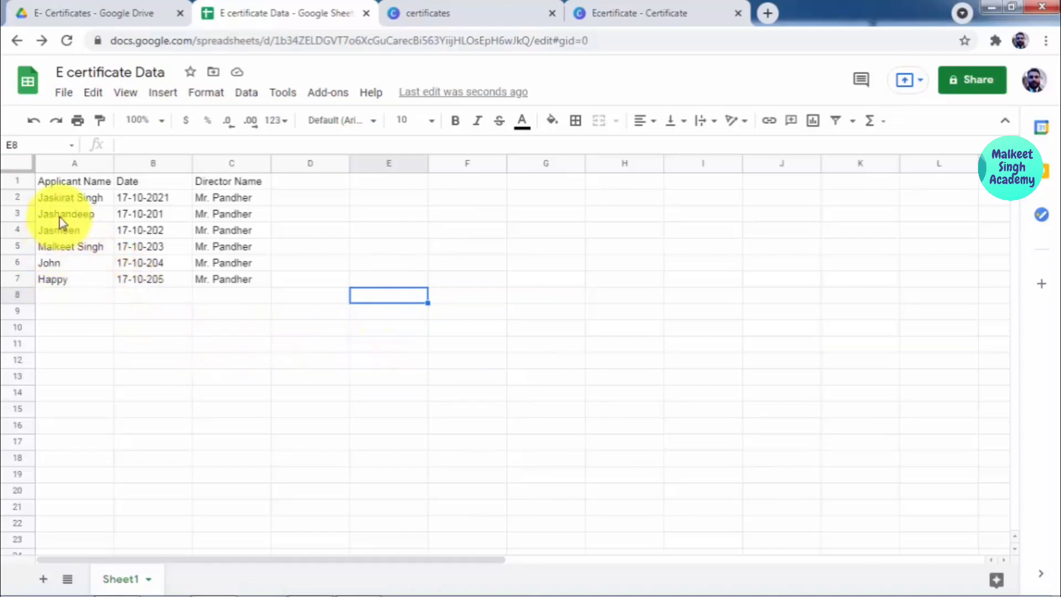
Step: Bold row 1 (Applicant Name, Date, Director Name) with Ctrl+B
click(12, 182)
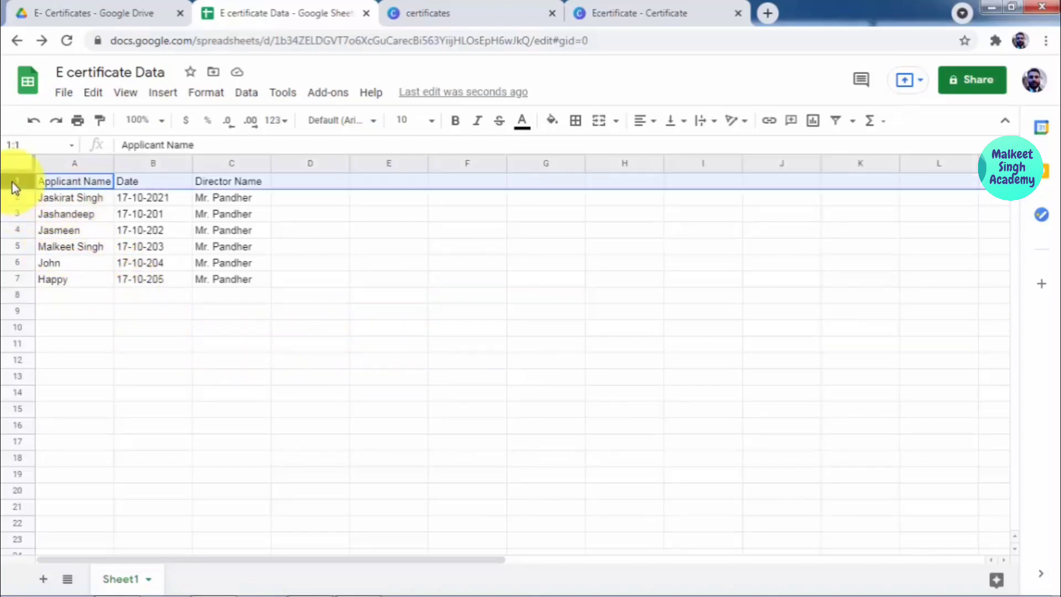
key(ctrl+b)
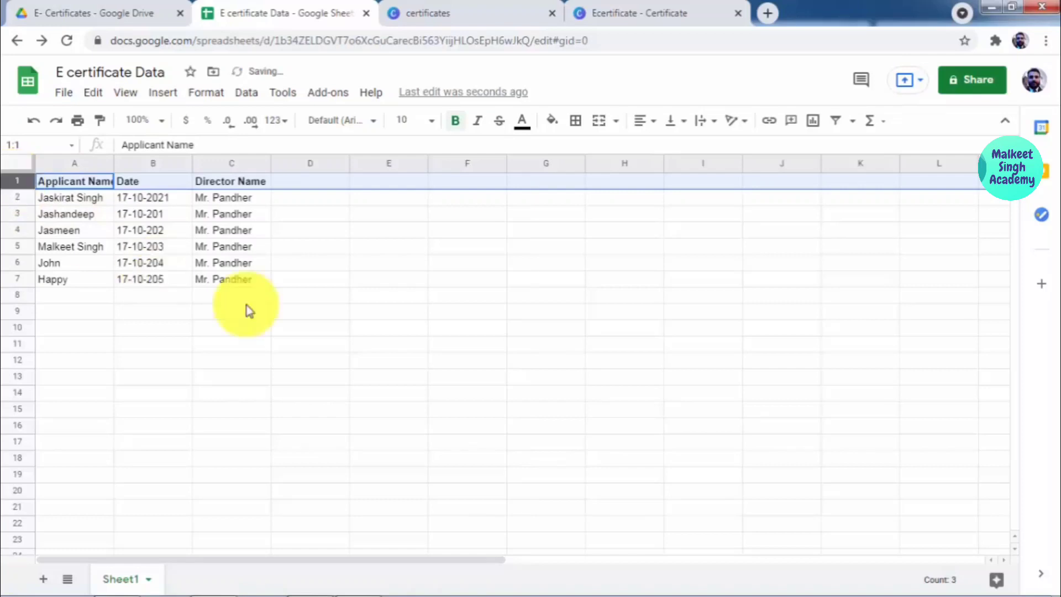
scroll(323, 310, down, 15)
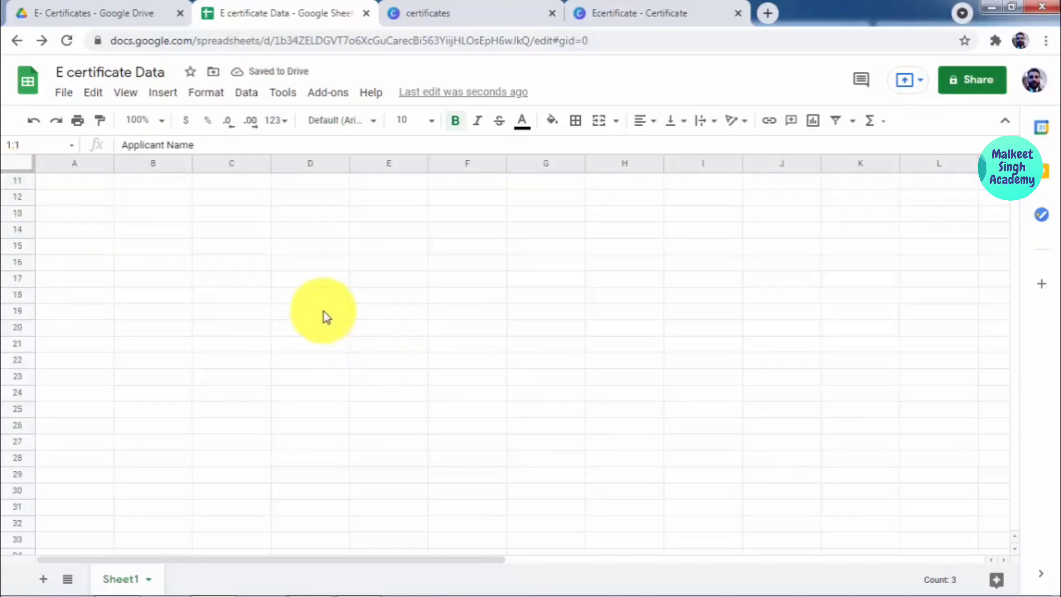
scroll(323, 311, up, 15)
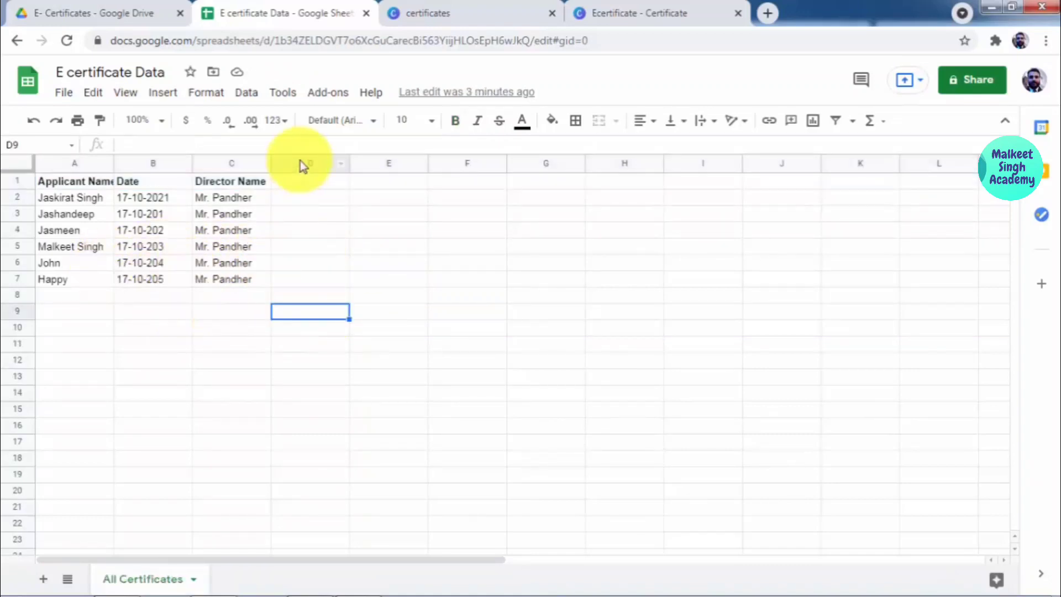
click(303, 164)
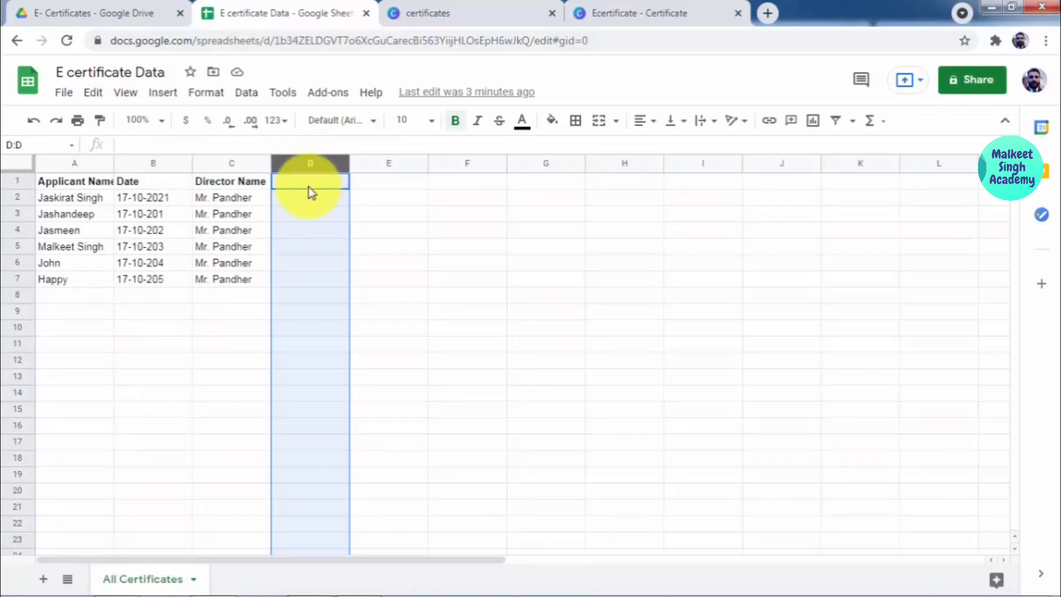
Step: Add the 'Email Id' heading in D1 and enter the recipient's e-mail address in D2
click(307, 186)
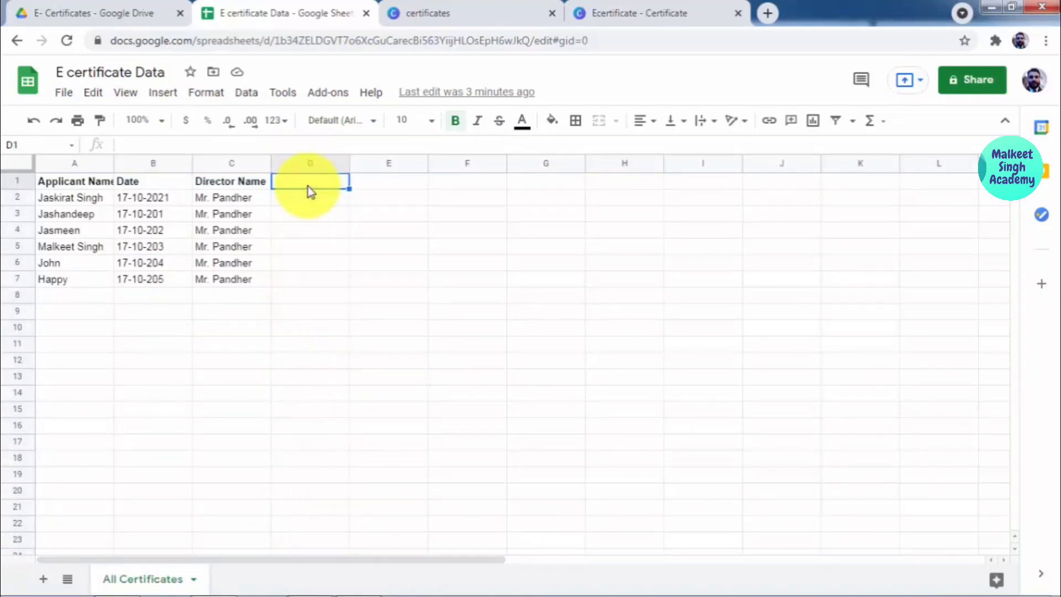
text(Ema)
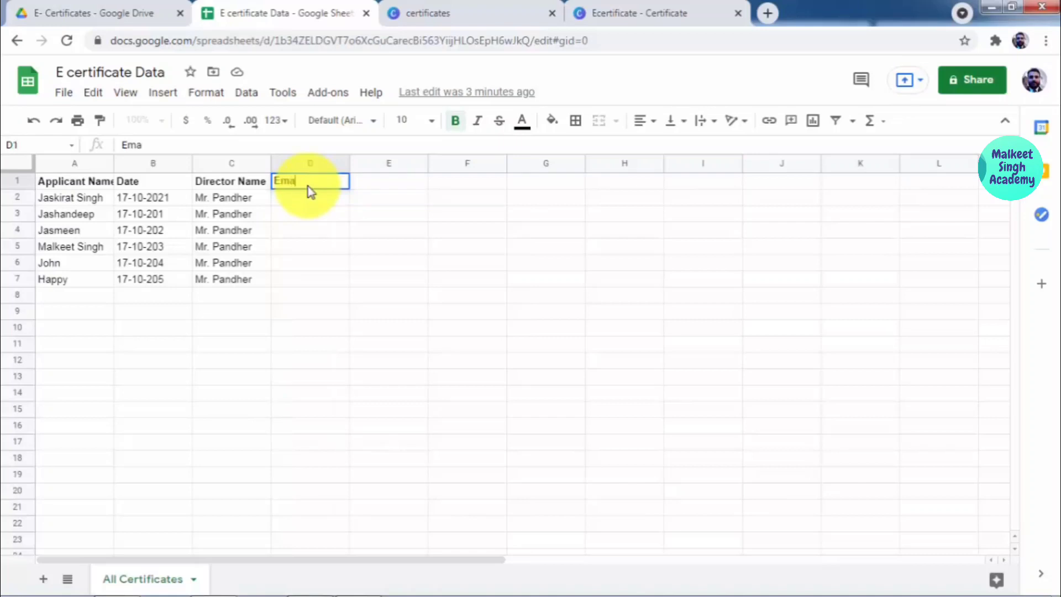
text(il Id)
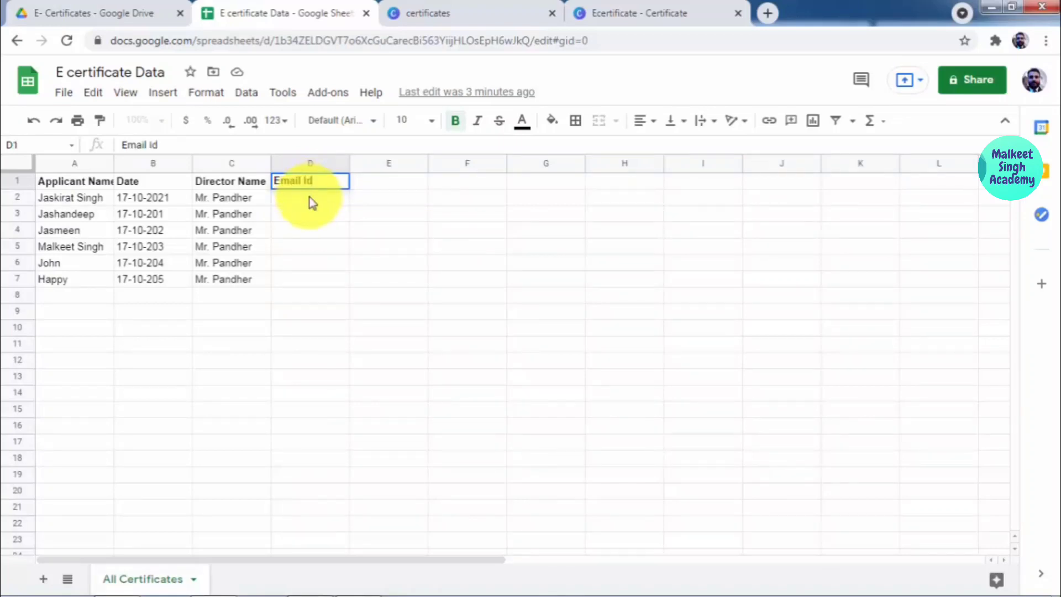
click(310, 197)
text(Malk)
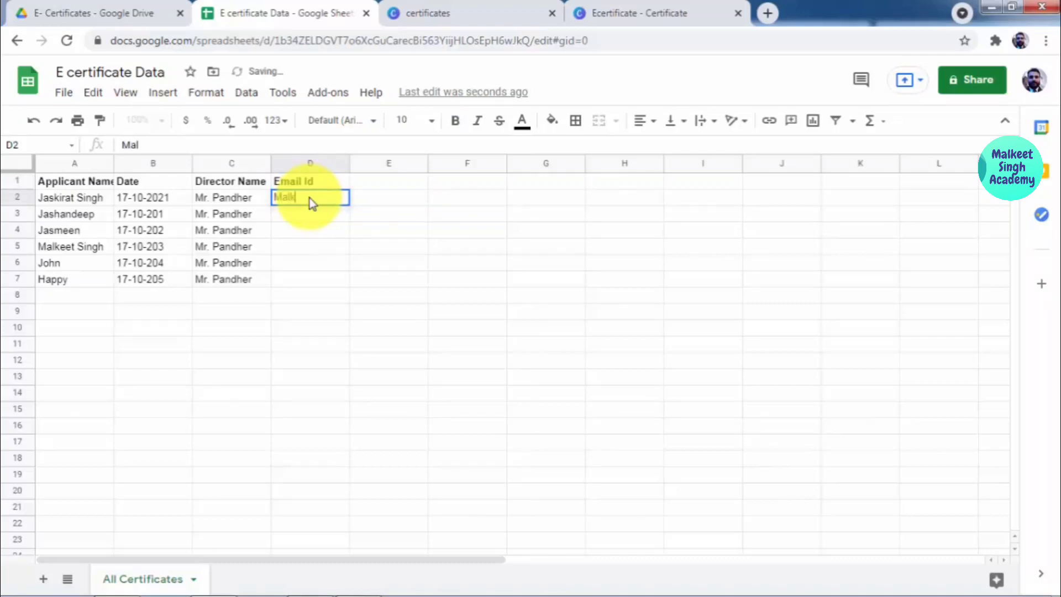
text(ee)
key(BackSpace)
key(BackSpace)
key(BackSpace)
key(BackSpace)
key(BackSpace)
key(BackSpace)
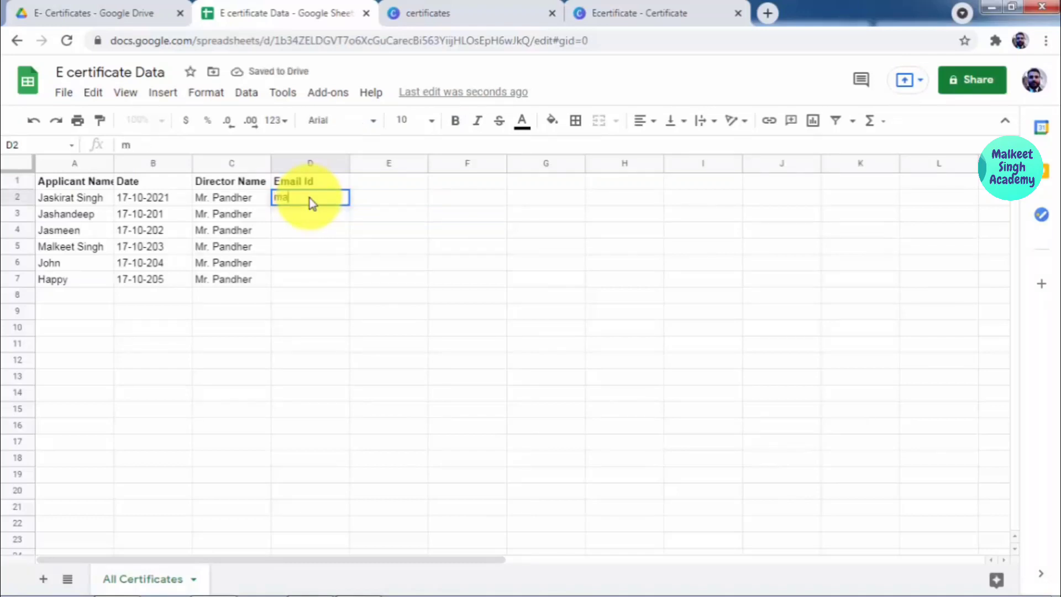
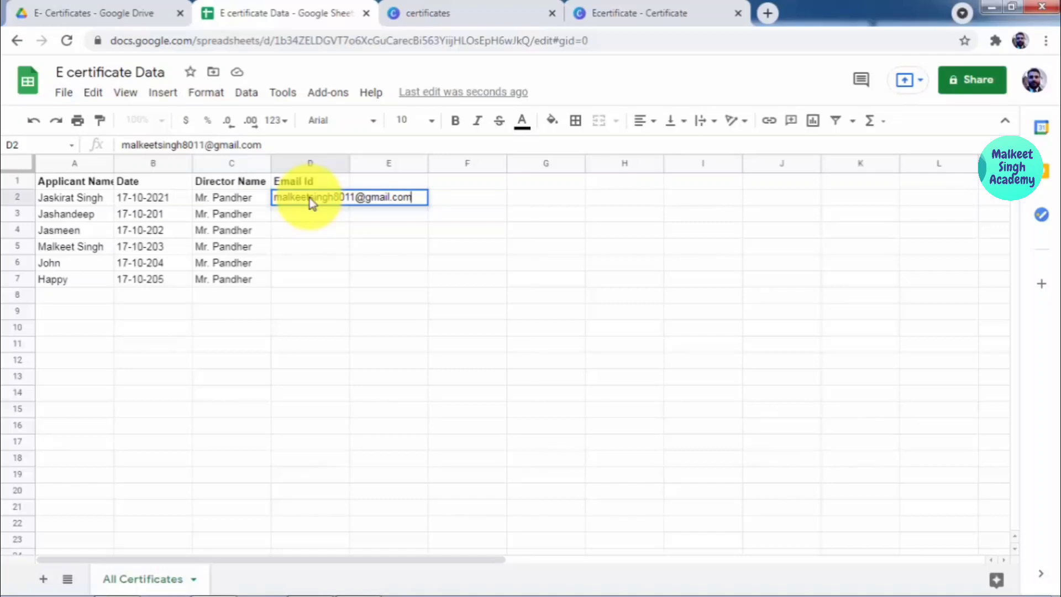
key(Return)
Step: Copy the e-mail address from D2 down to D7
click(347, 204)
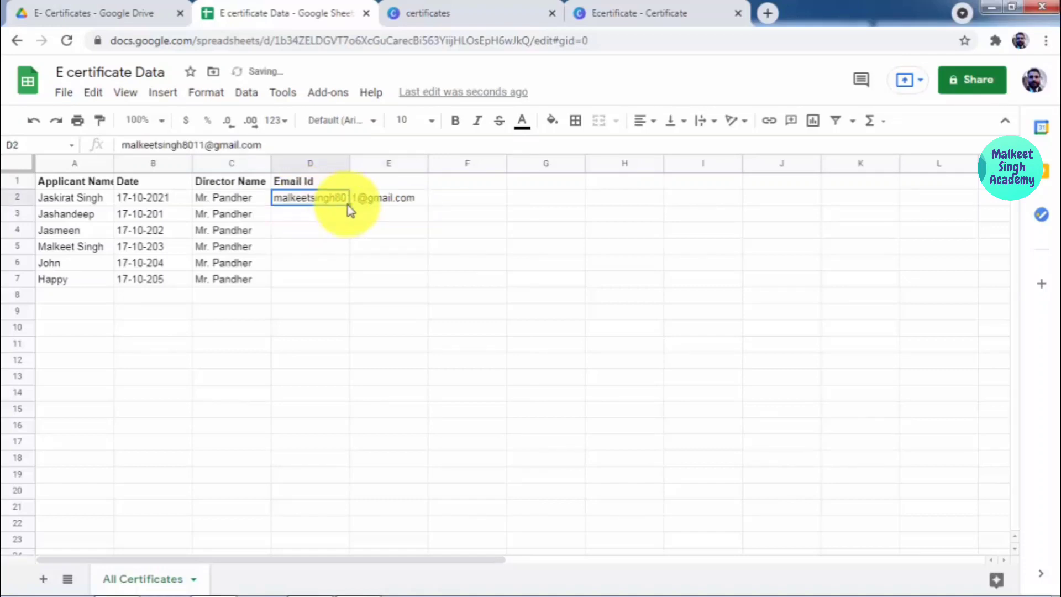
drag(347, 204, 352, 284)
click(483, 268)
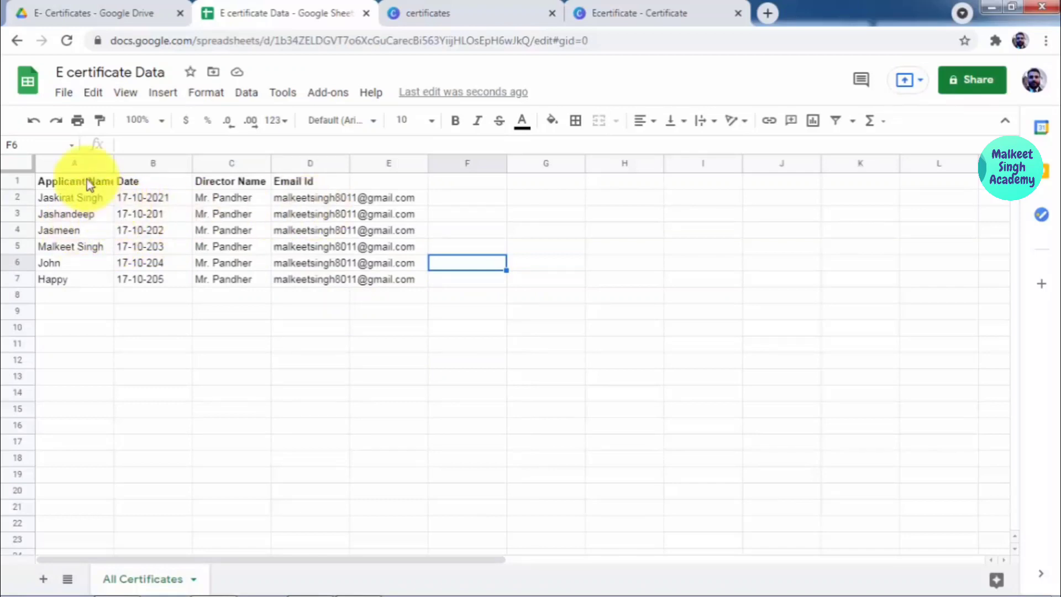
Step: Select the whole sheet and auto-fit columns A–D to their contents, then check each column
click(72, 164)
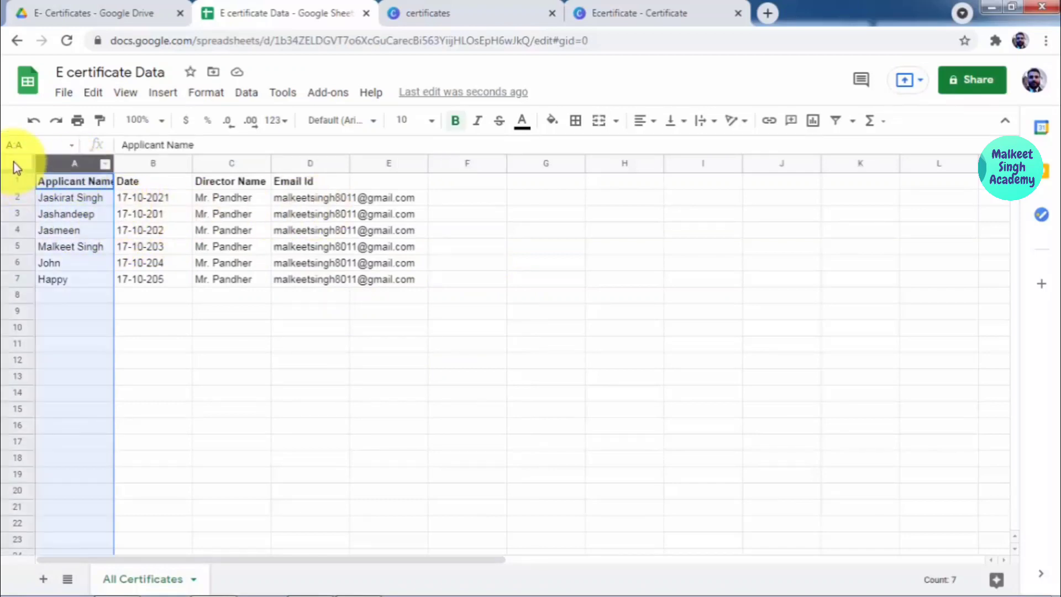
click(14, 161)
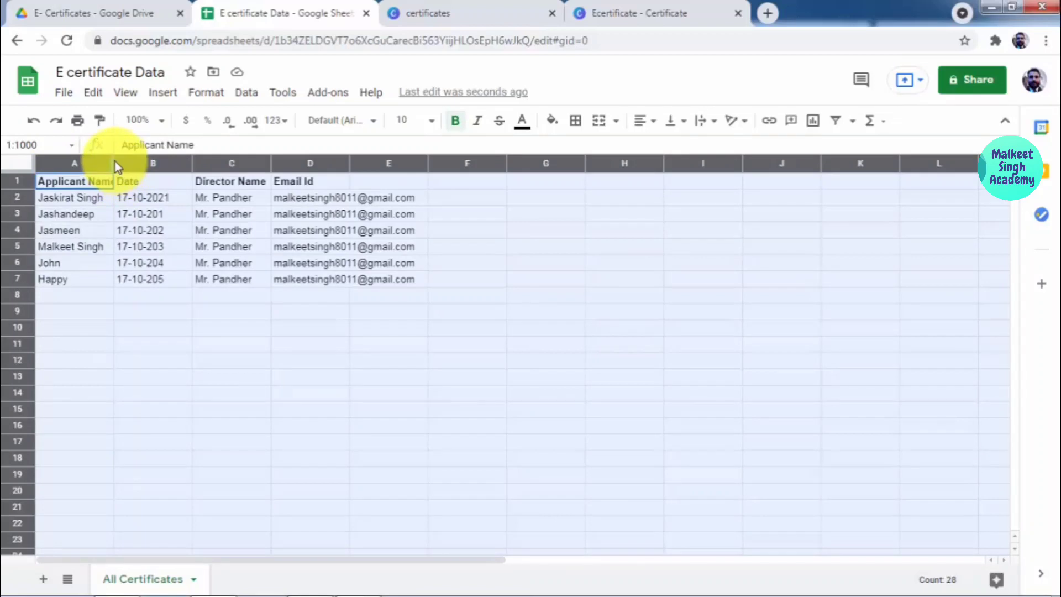
drag(113, 156, 113, 155)
double_click(112, 156)
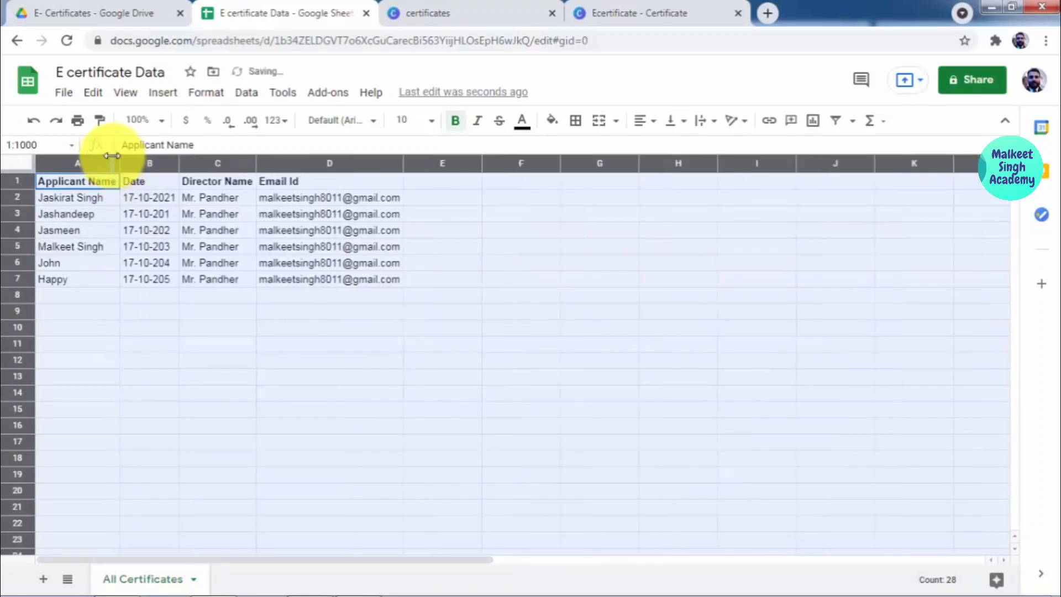
click(209, 309)
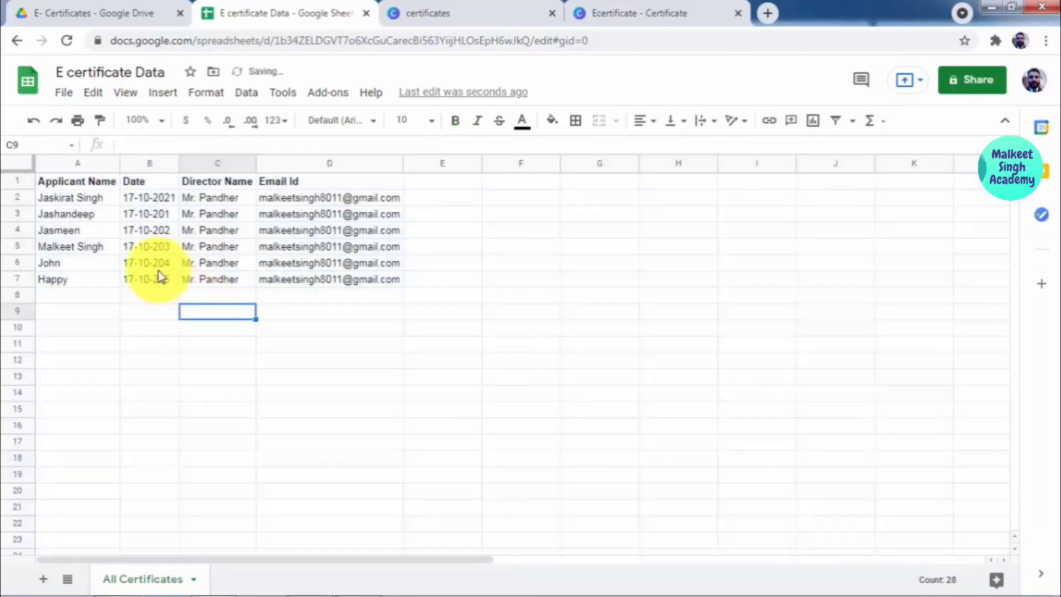
click(88, 164)
click(149, 166)
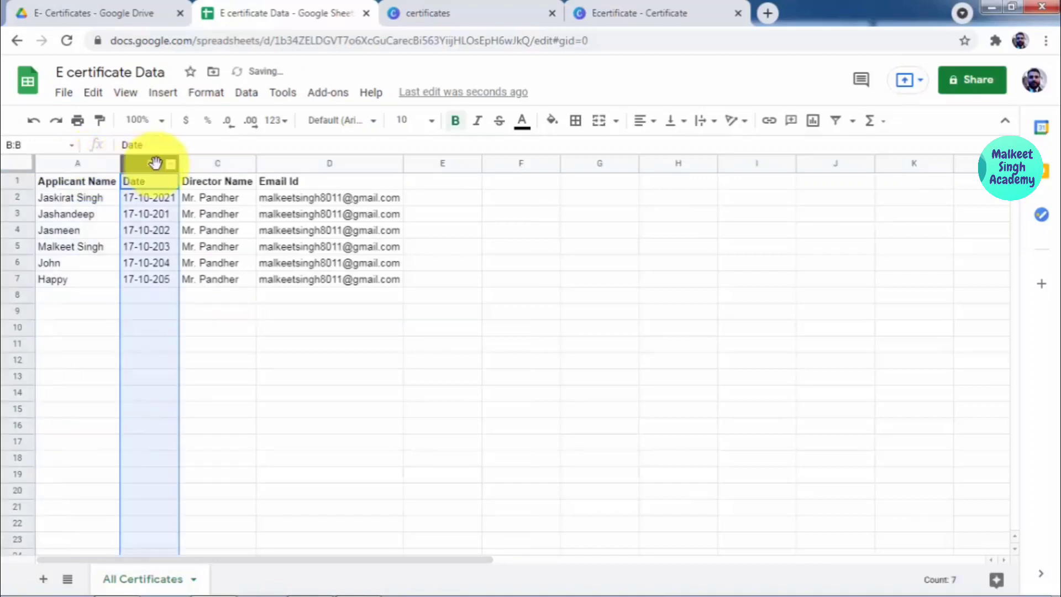
click(202, 164)
click(306, 164)
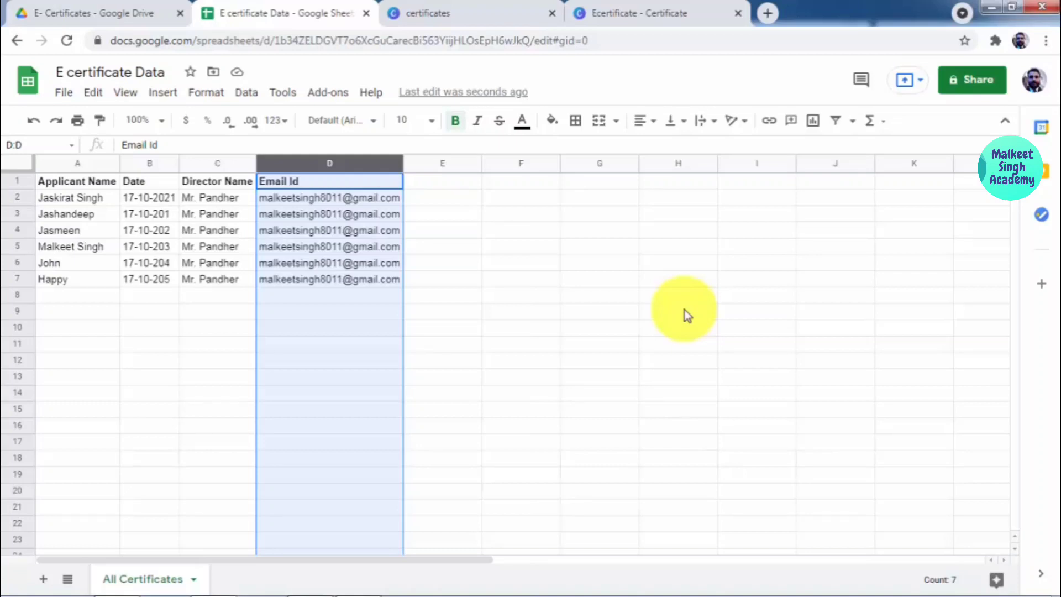
Step: Browse Canva's certificate template results, then return to the E certificate Data sheet
click(608, 13)
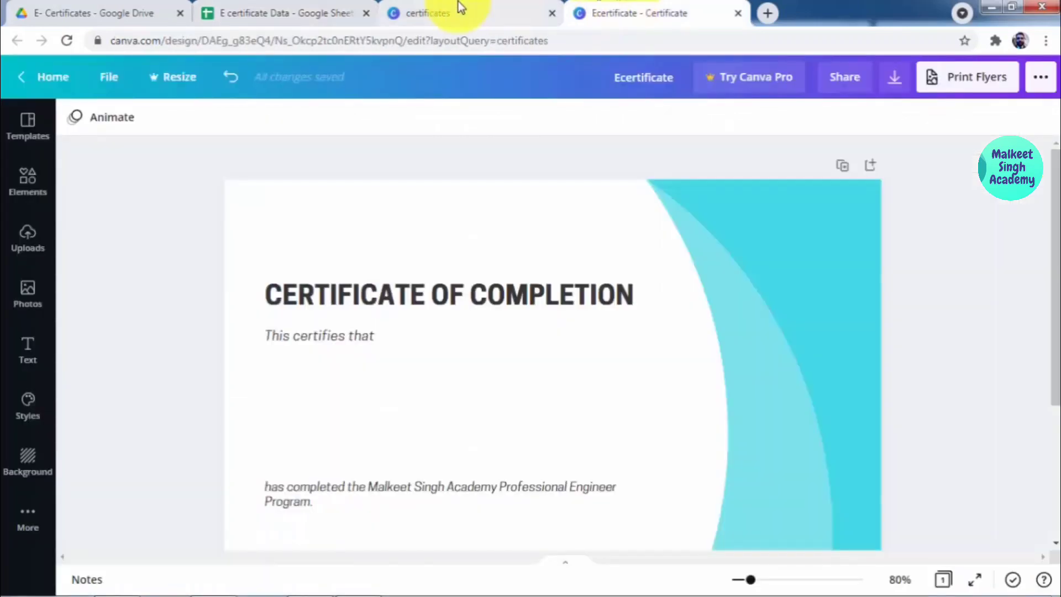
click(459, 12)
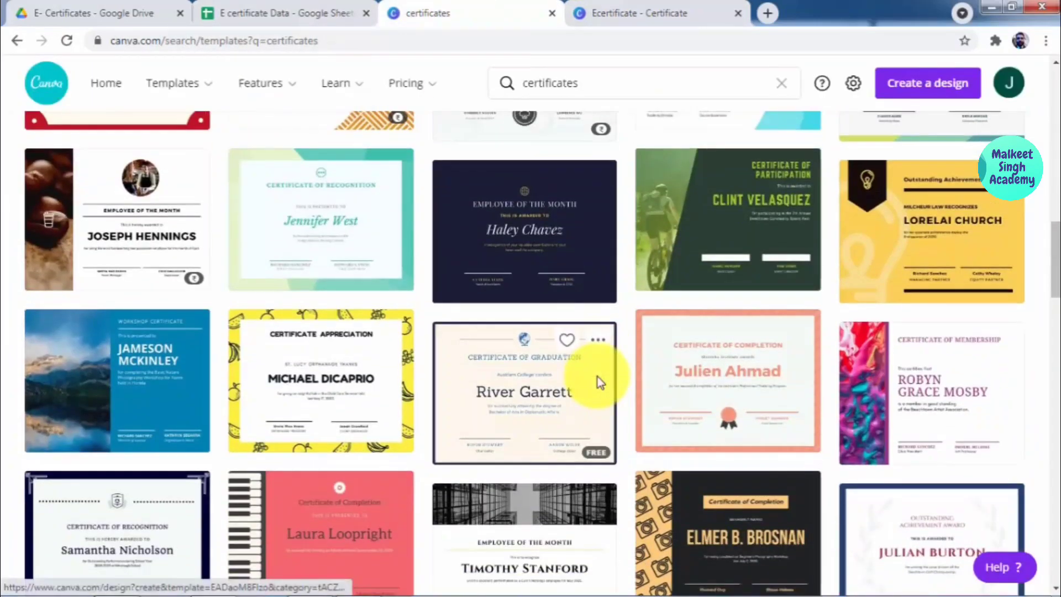
scroll(600, 383, down, 4)
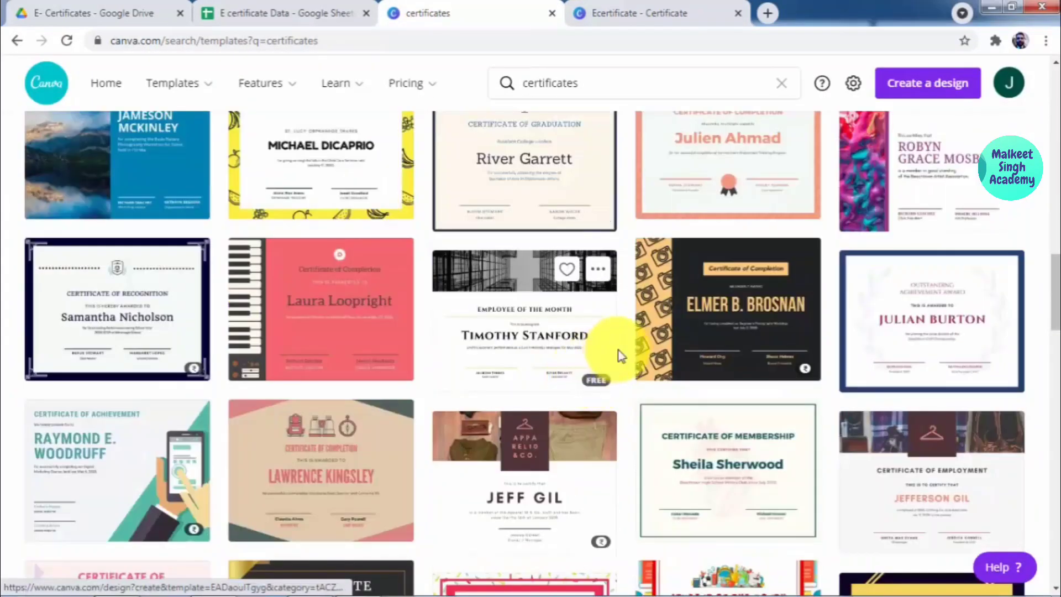
scroll(651, 360, down, 4)
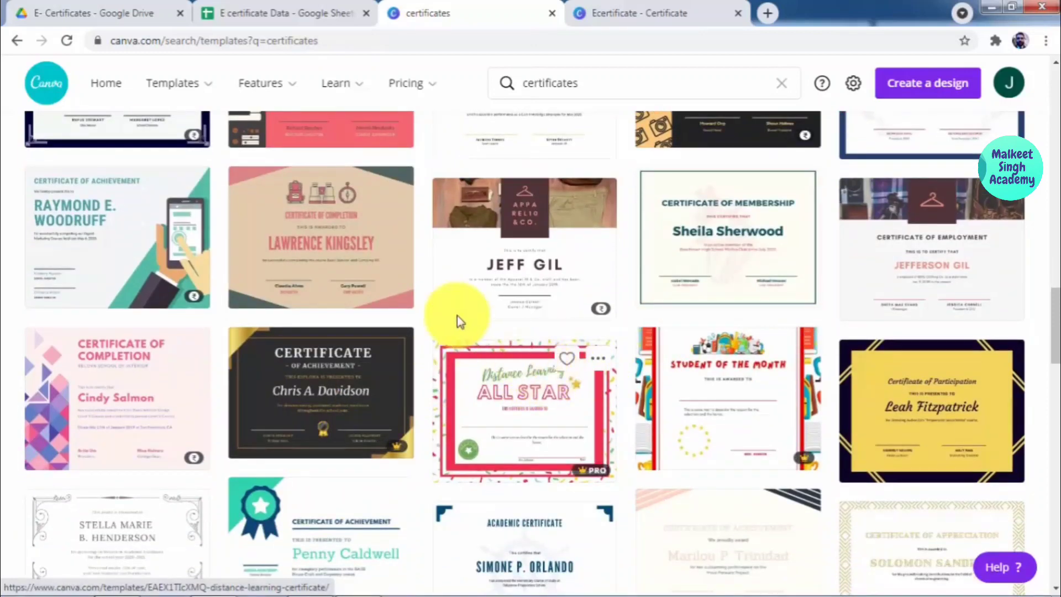
scroll(433, 367, down, 4)
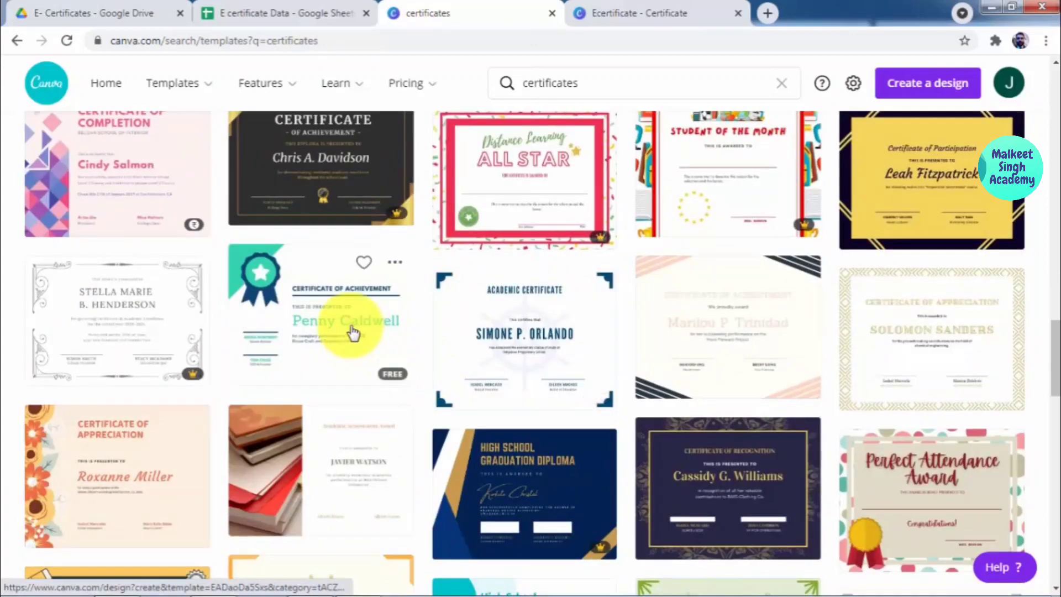
scroll(622, 378, down, 1)
scroll(622, 376, down, 3)
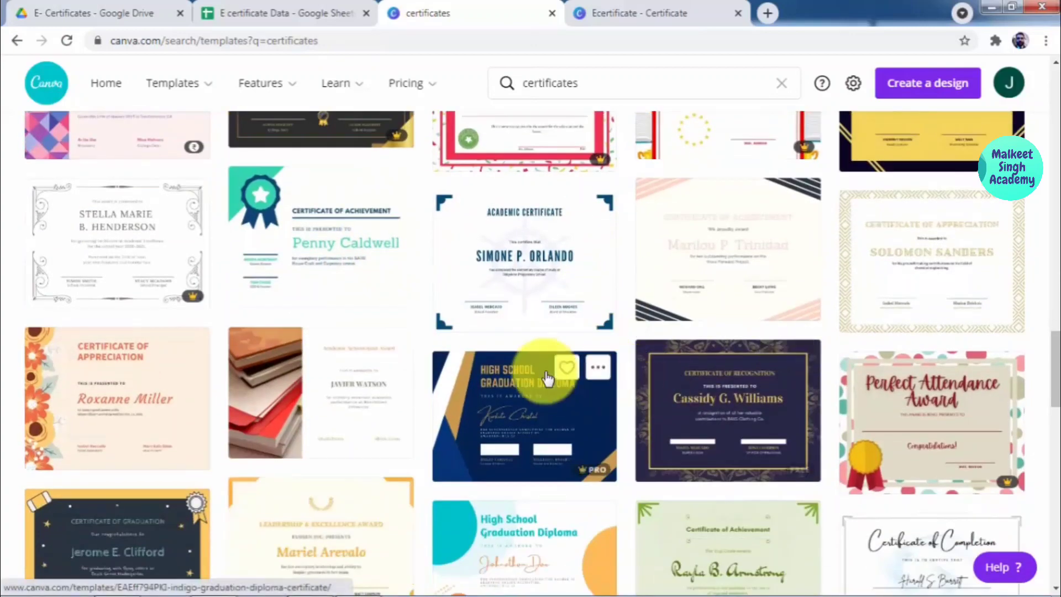
scroll(550, 373, up, 15)
scroll(547, 377, up, 9)
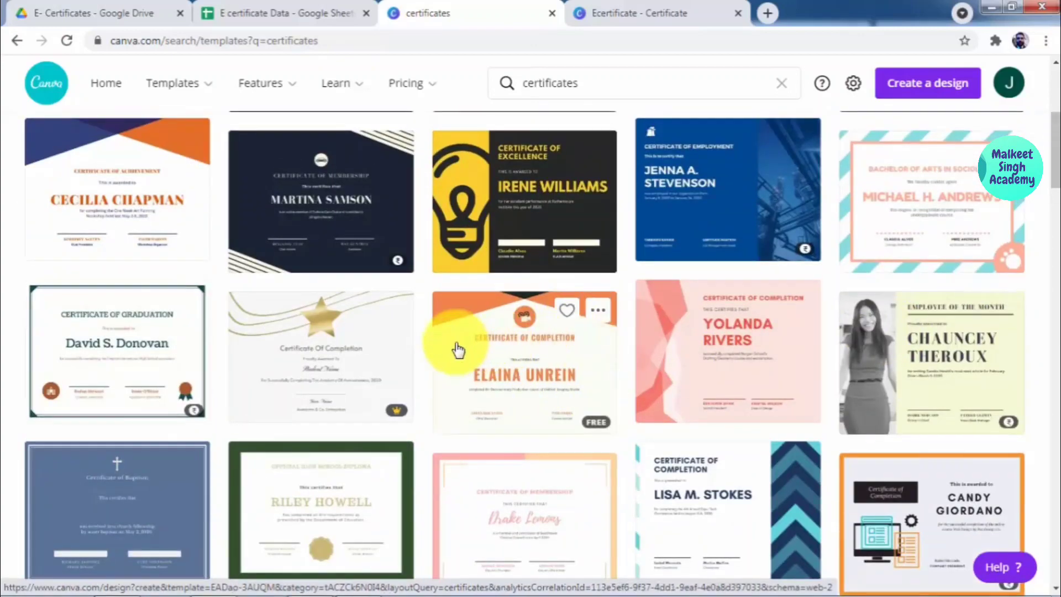
scroll(458, 349, down, 12)
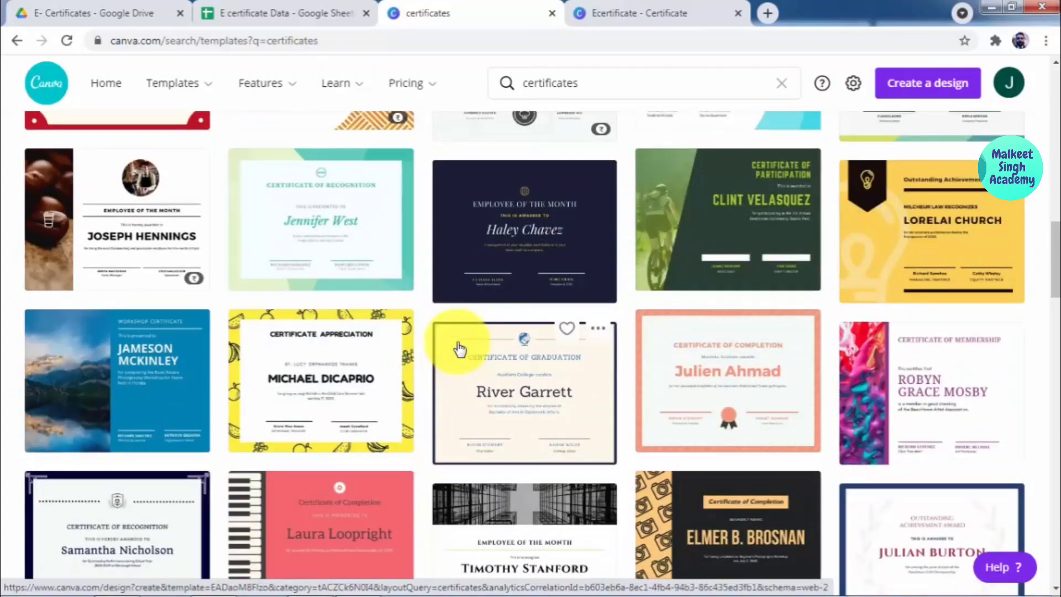
scroll(458, 349, down, 10)
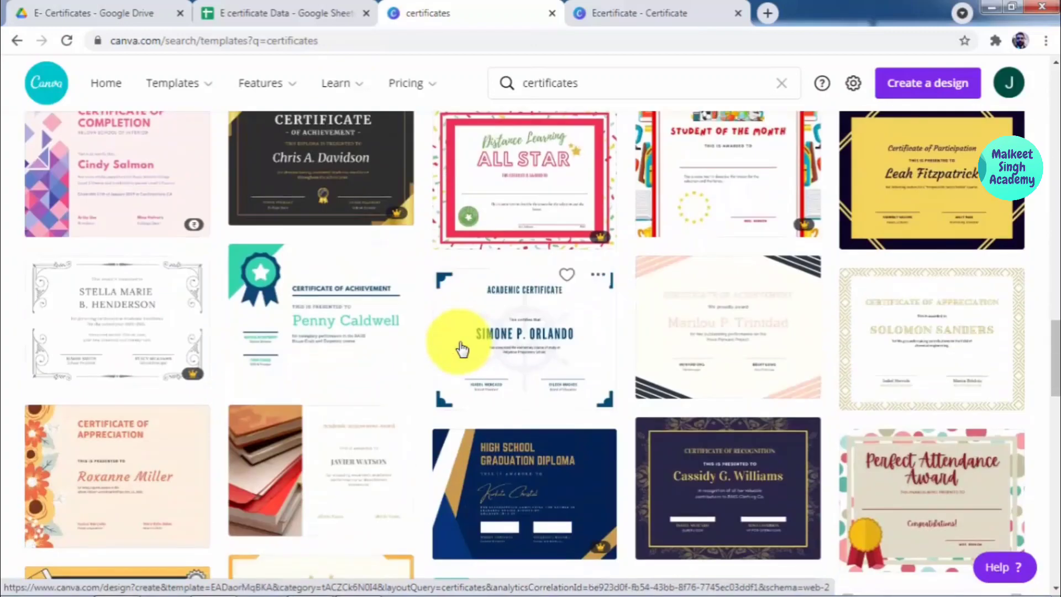
scroll(459, 348, down, 3)
scroll(469, 358, down, 4)
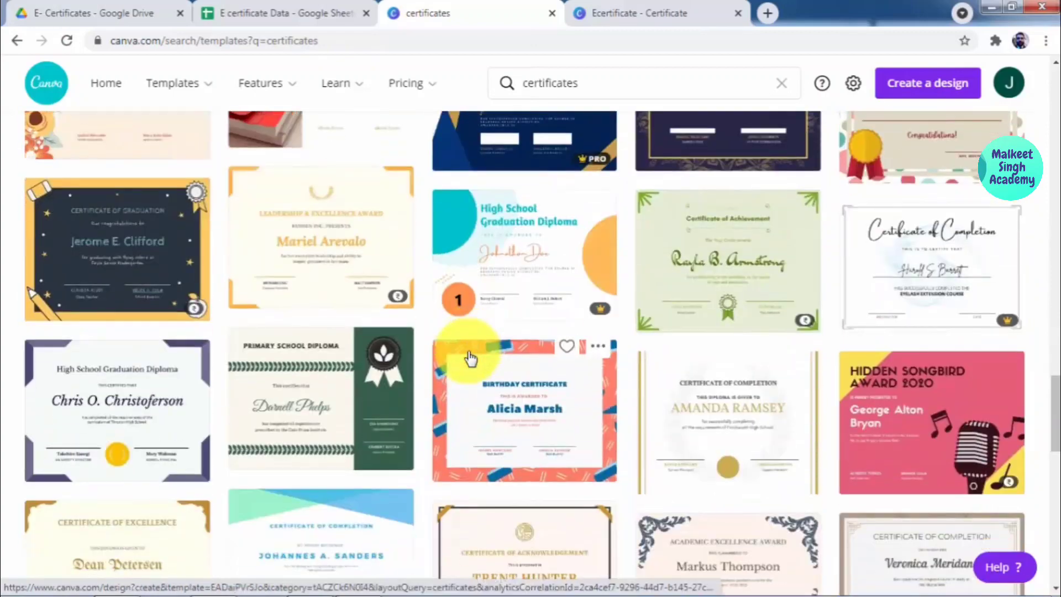
scroll(471, 358, down, 6)
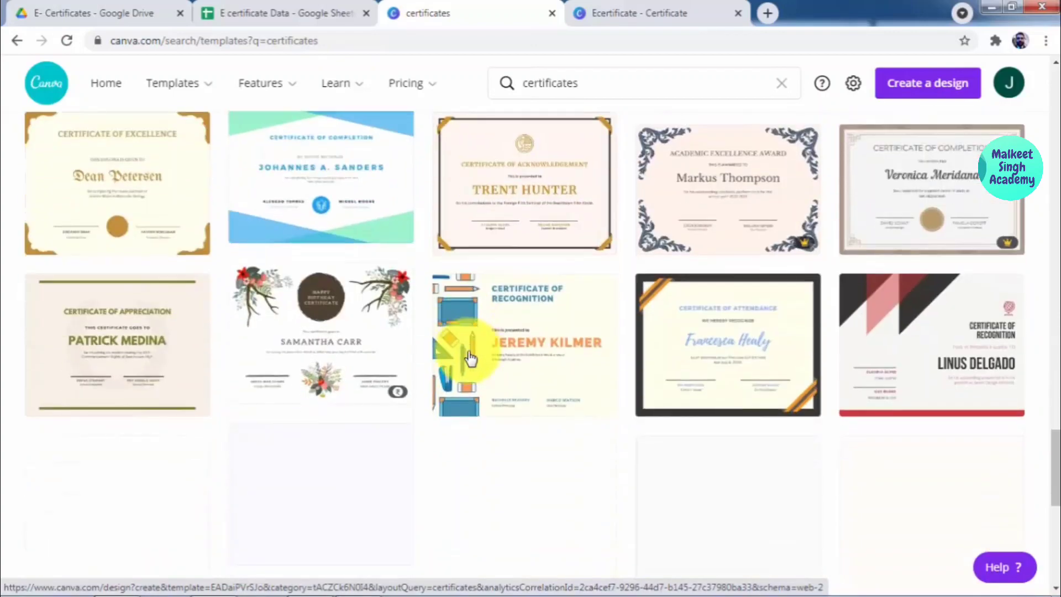
scroll(492, 347, down, 5)
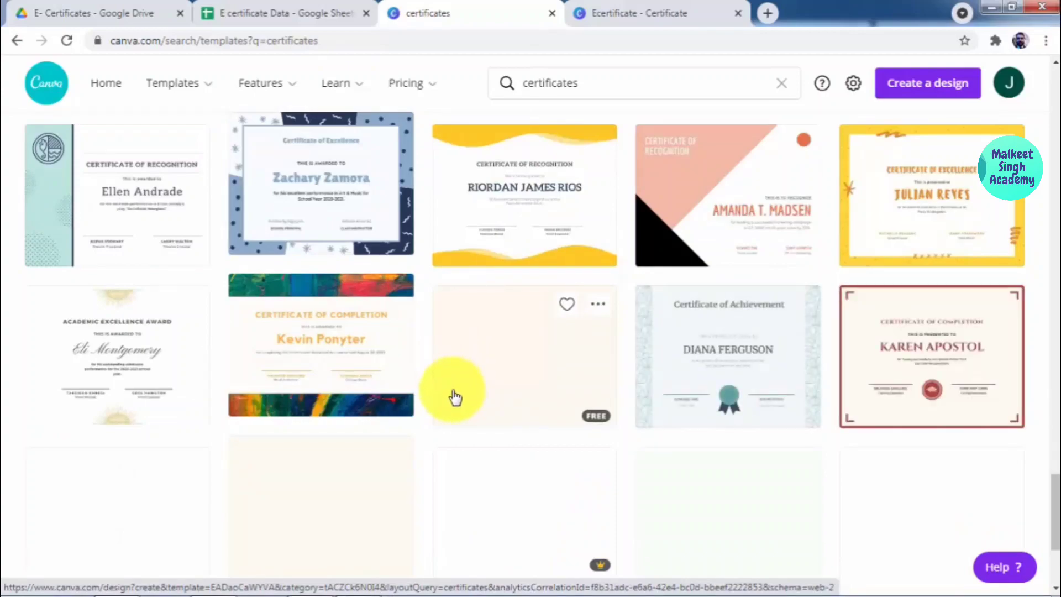
scroll(456, 422, up, 7)
scroll(456, 423, down, 10)
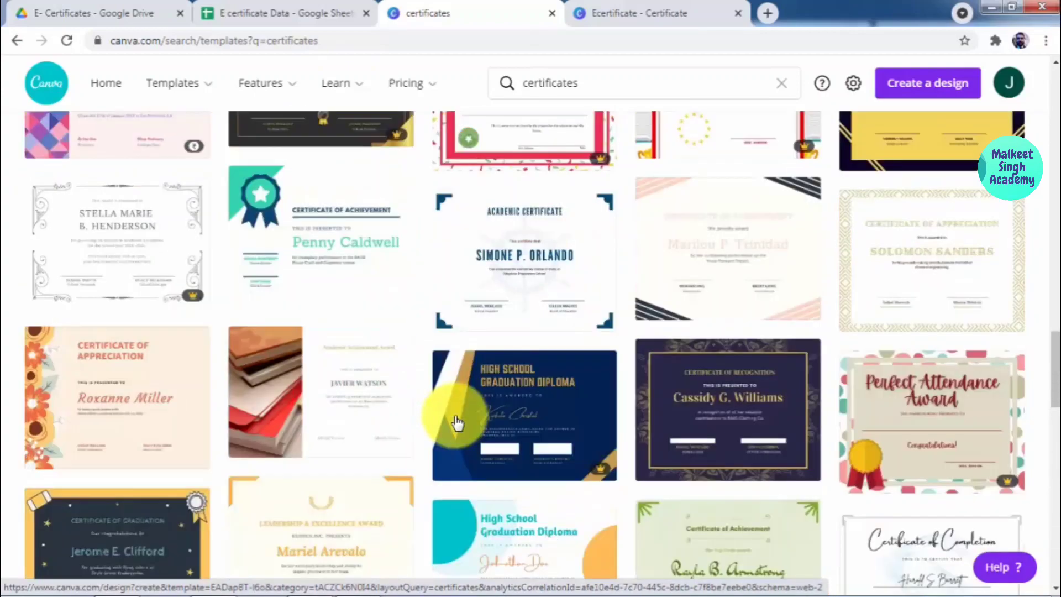
scroll(457, 423, up, 10)
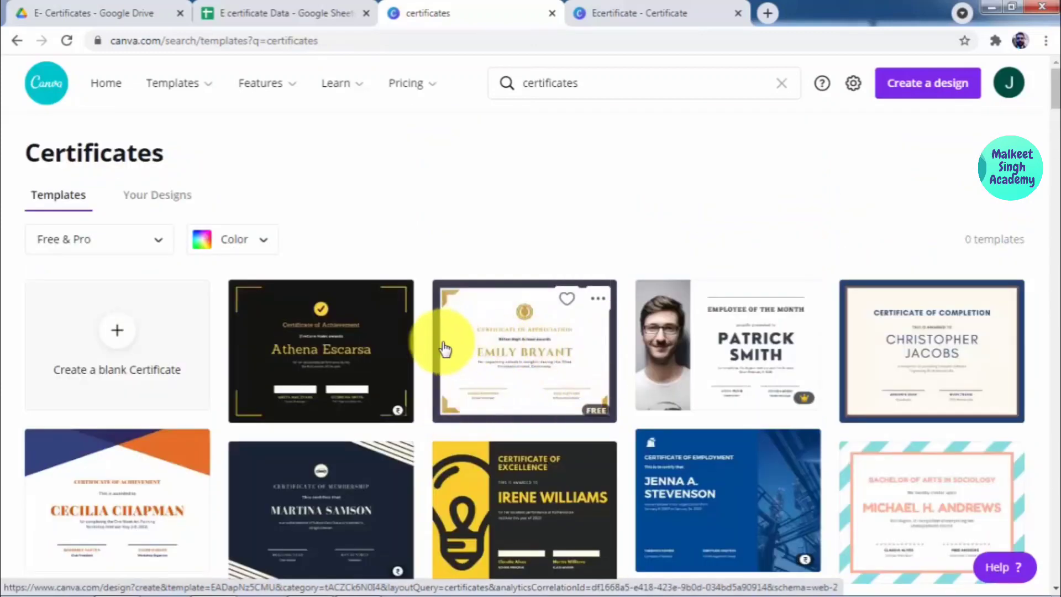
click(241, 7)
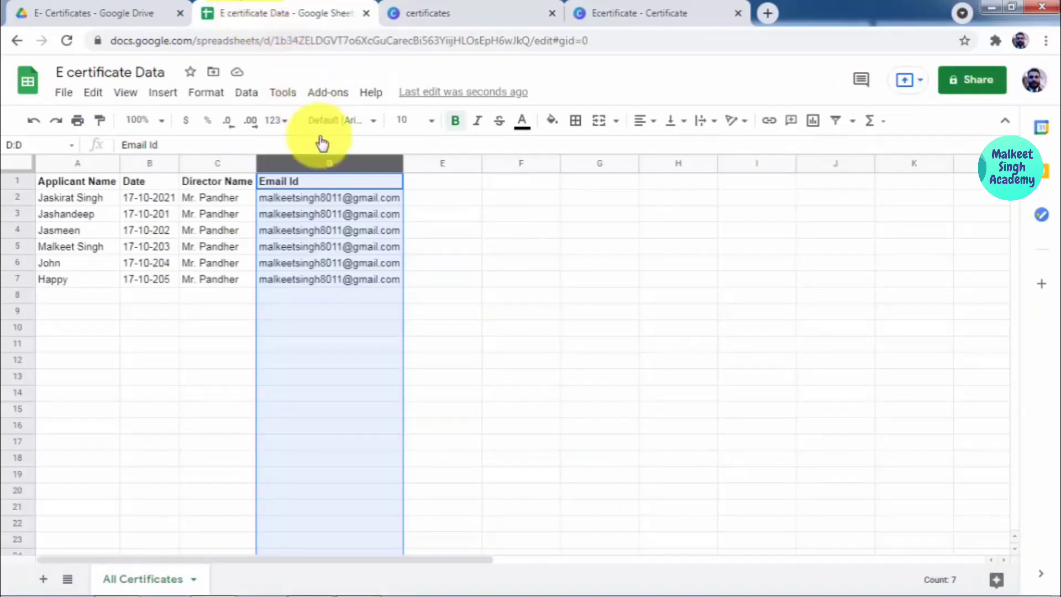
Step: Open Template for E certificates from the E- Certificates Drive folder, then return to the sheet
click(130, 12)
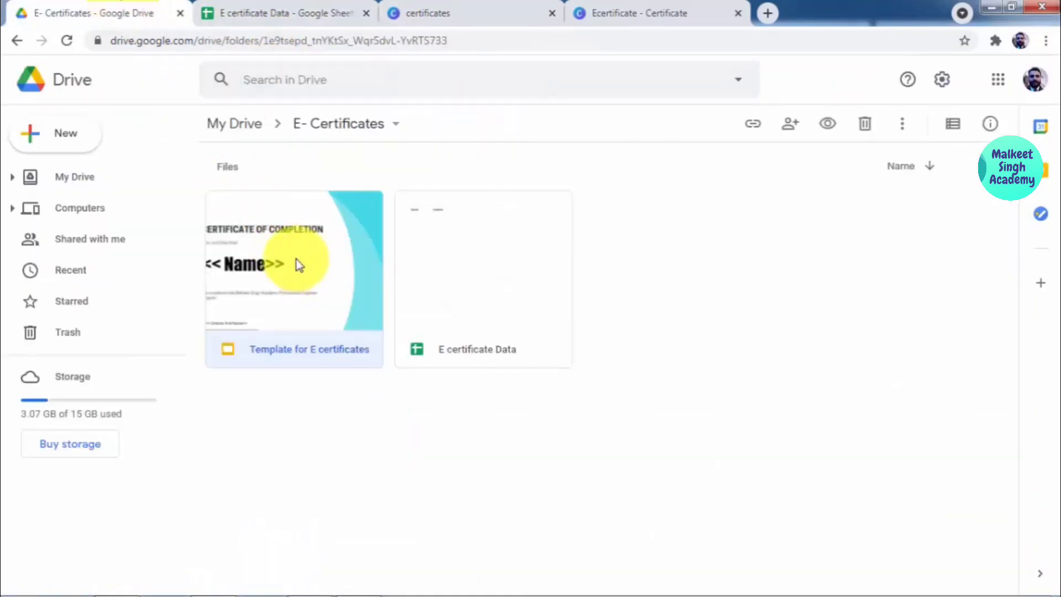
double_click(298, 261)
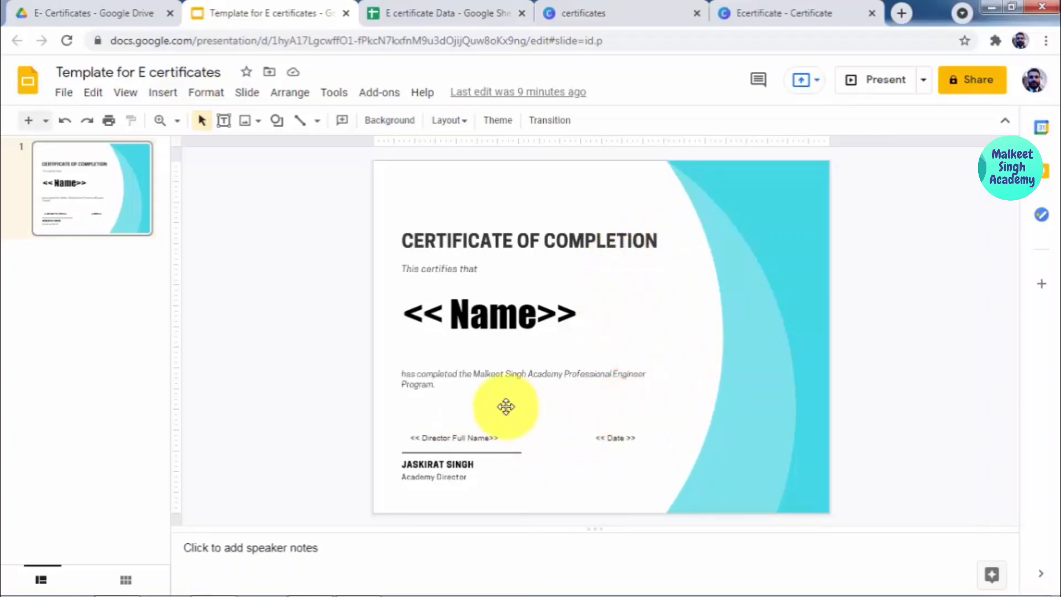
click(410, 12)
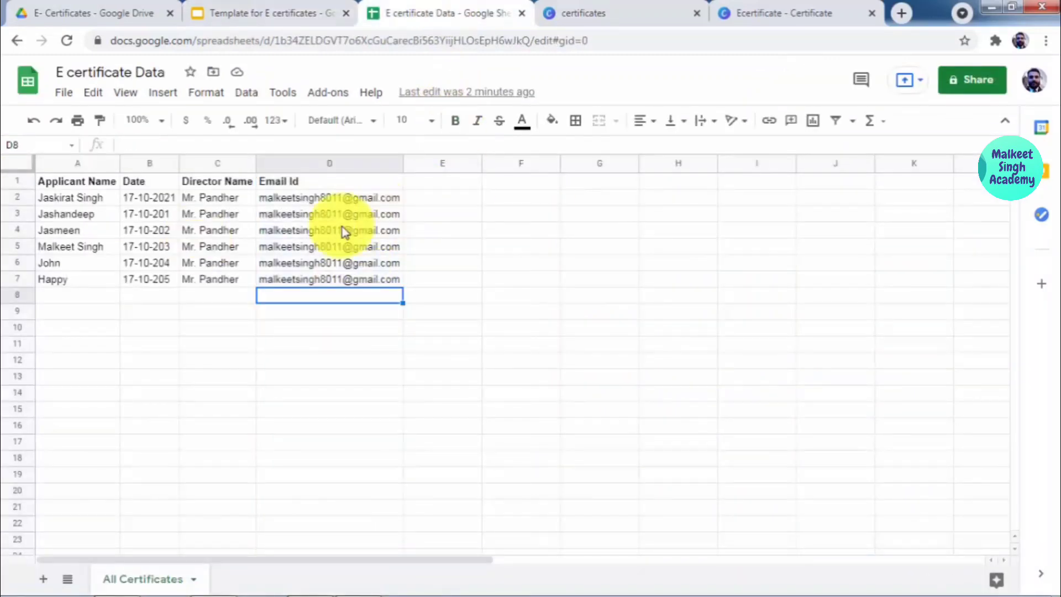
click(326, 165)
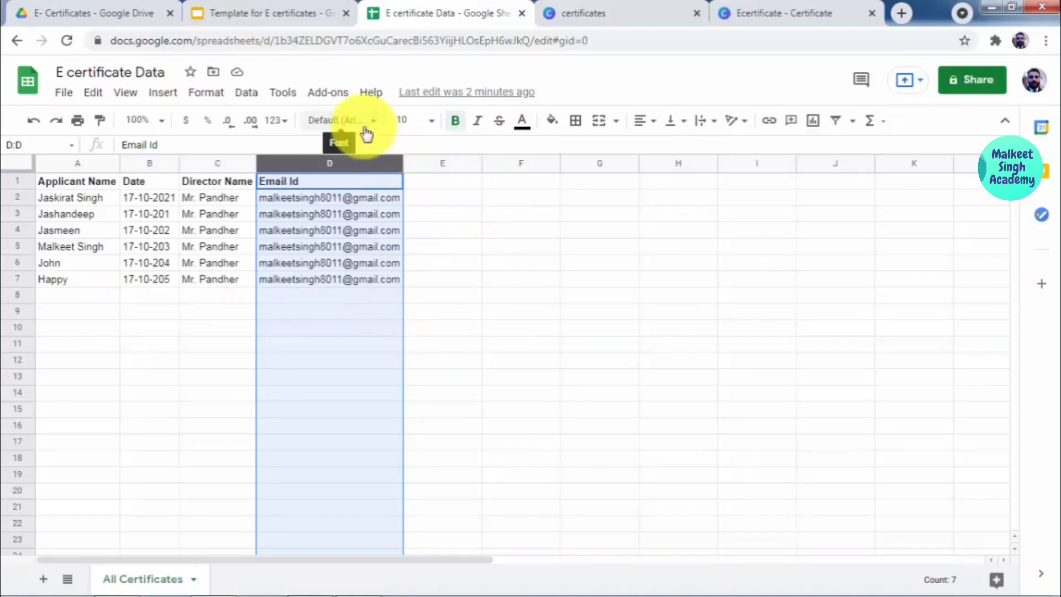
click(434, 300)
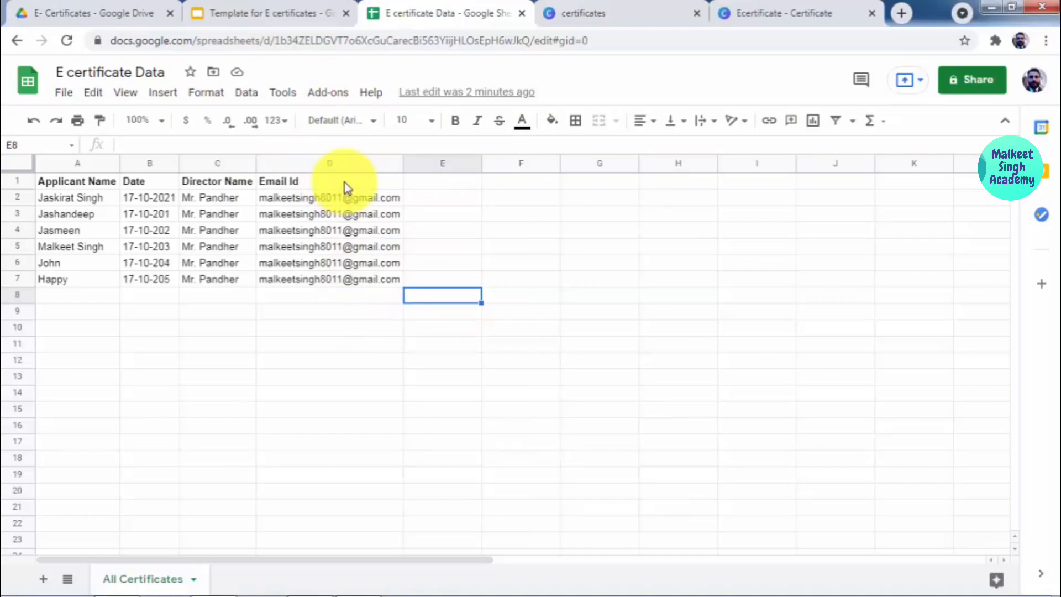
Step: Launch AutoCrat from the Add-ons menu
click(339, 98)
mouse_move(345, 157)
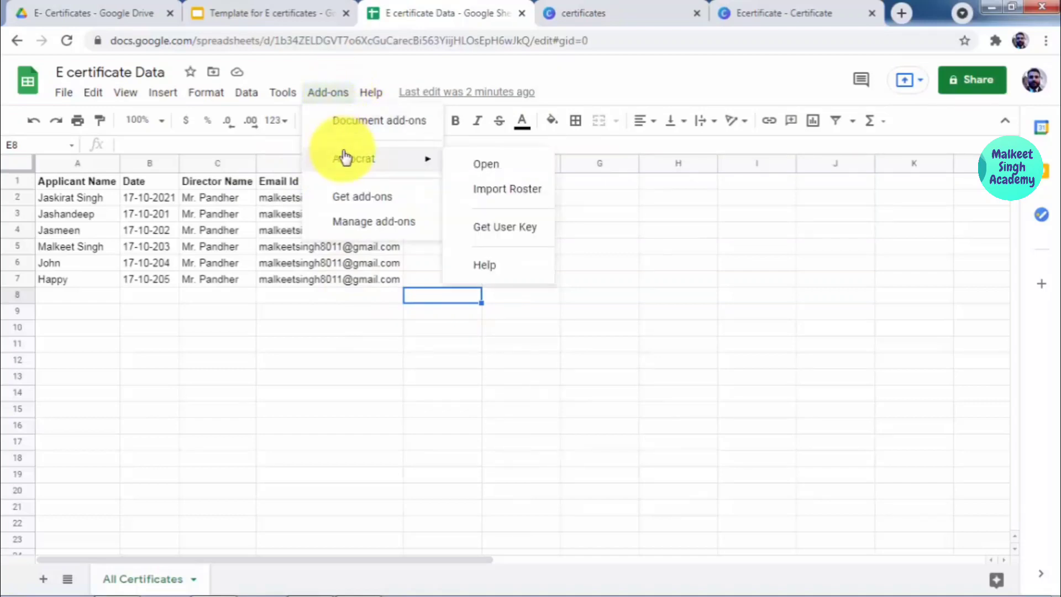
click(488, 165)
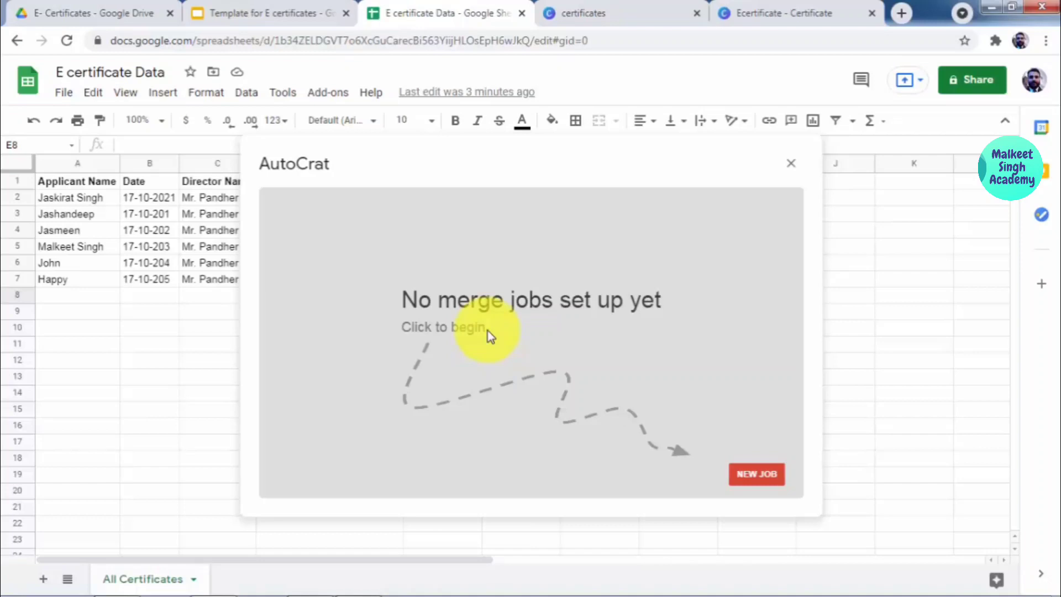
Step: Create a new AutoCrat job named 'Certificates for YouTube Channel', fixing Youtube to YouTube, and continue
click(741, 473)
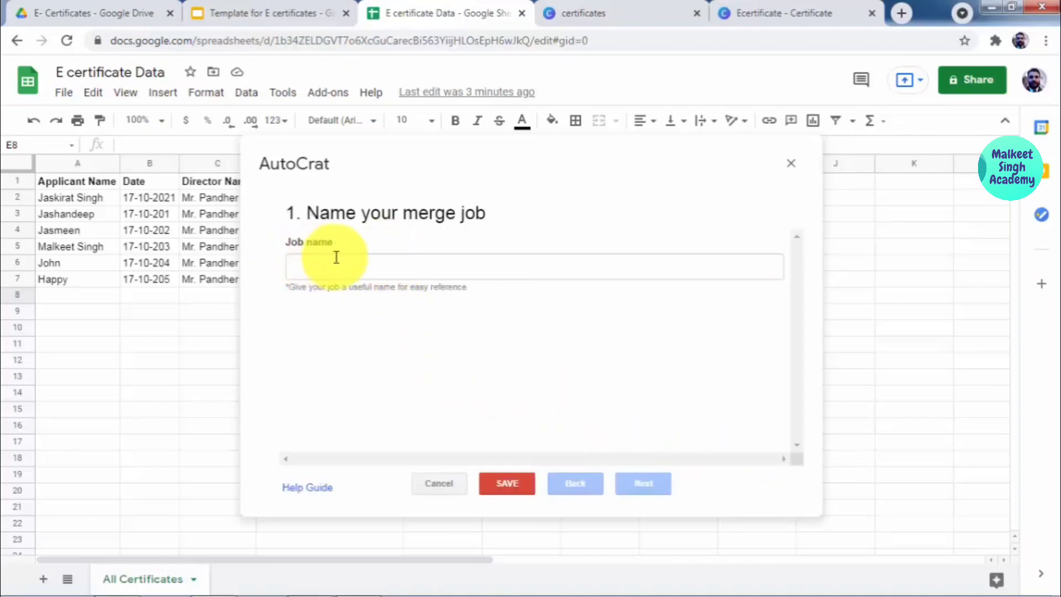
click(353, 268)
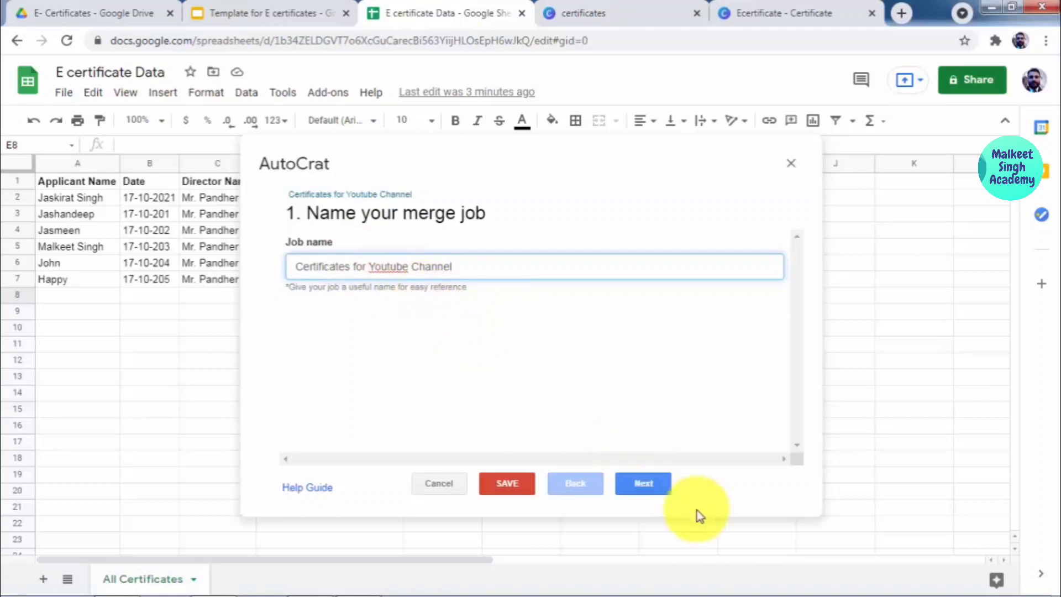
click(653, 491)
right_click(395, 267)
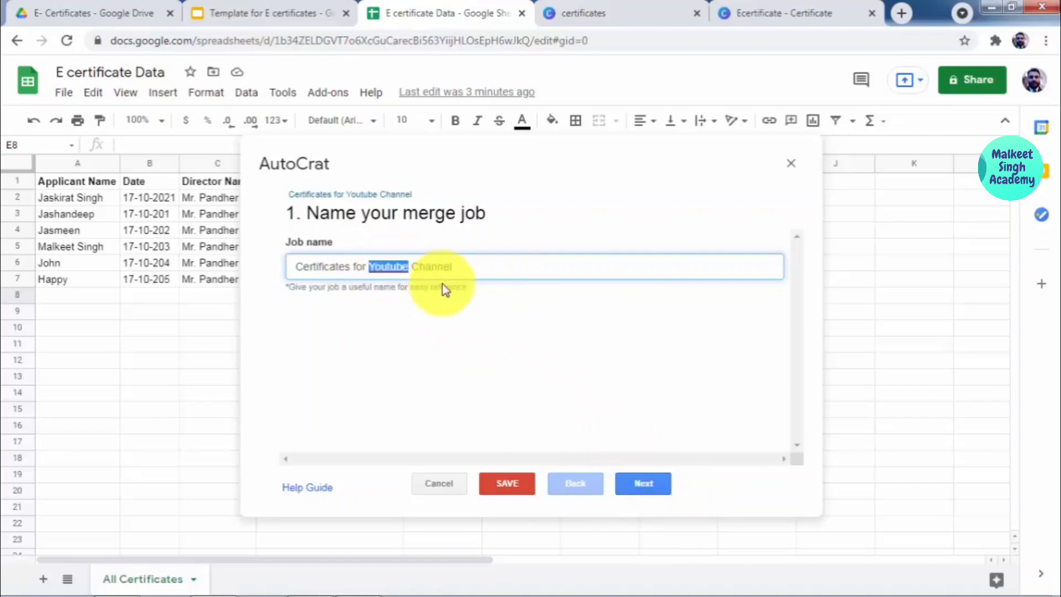
click(446, 282)
click(635, 480)
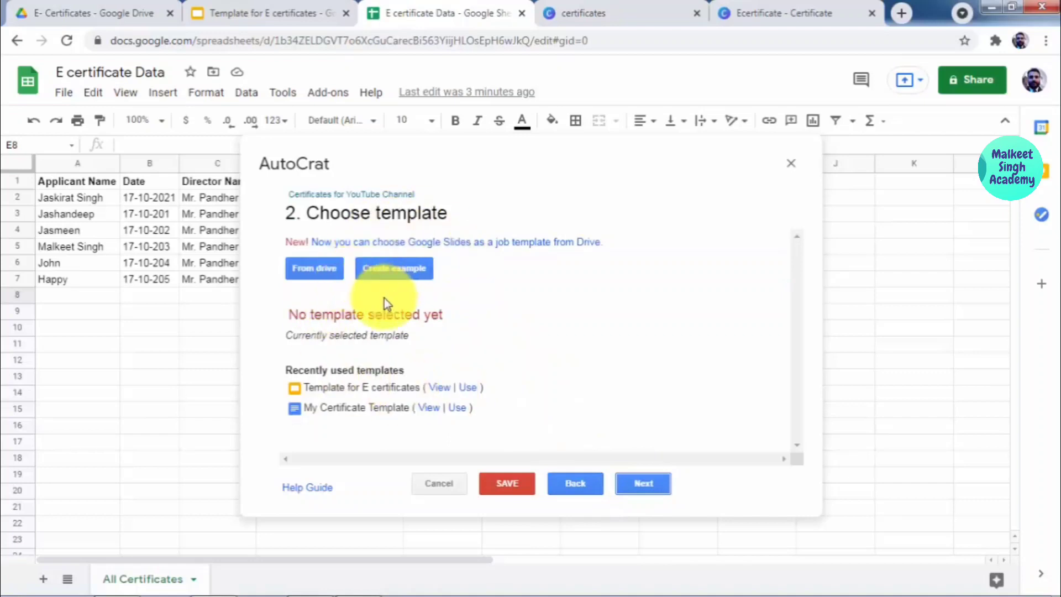
Step: Pick 'Template for E certificates' from Drive as the job template and continue to data mapping
click(323, 275)
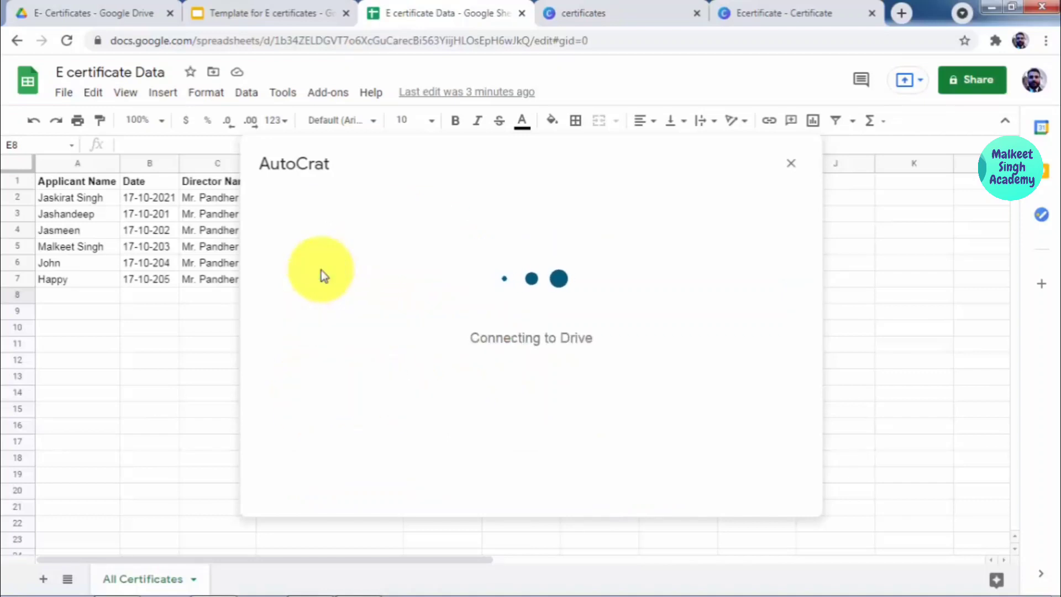
click(276, 11)
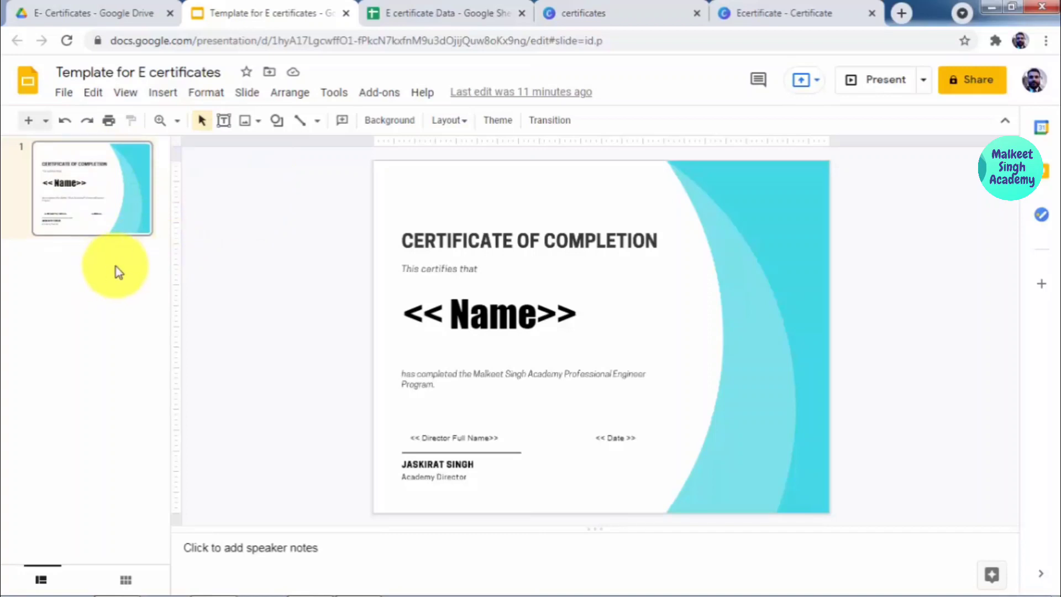
click(389, 7)
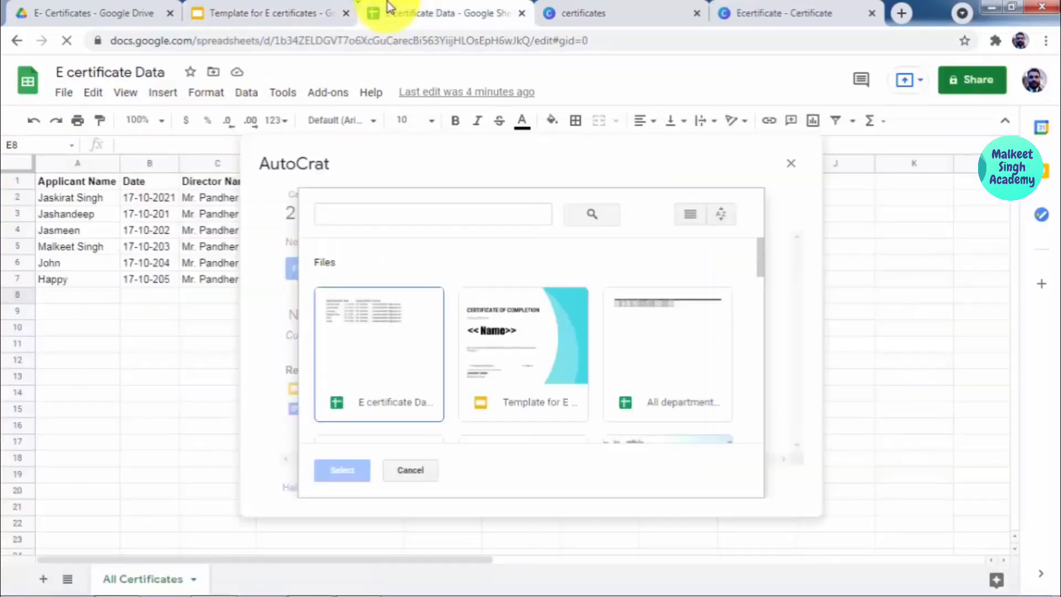
click(517, 356)
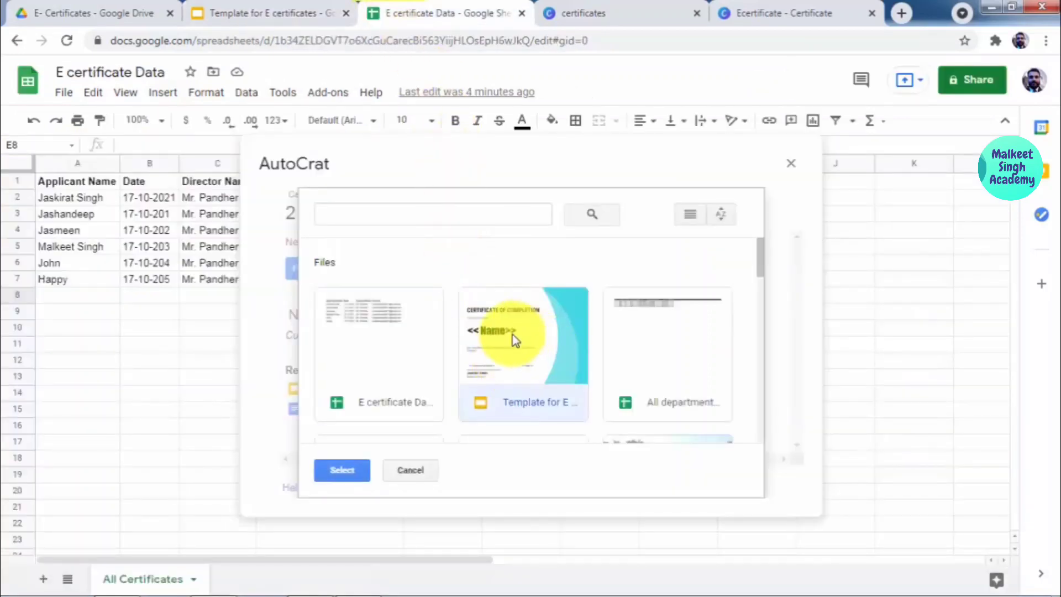
click(337, 468)
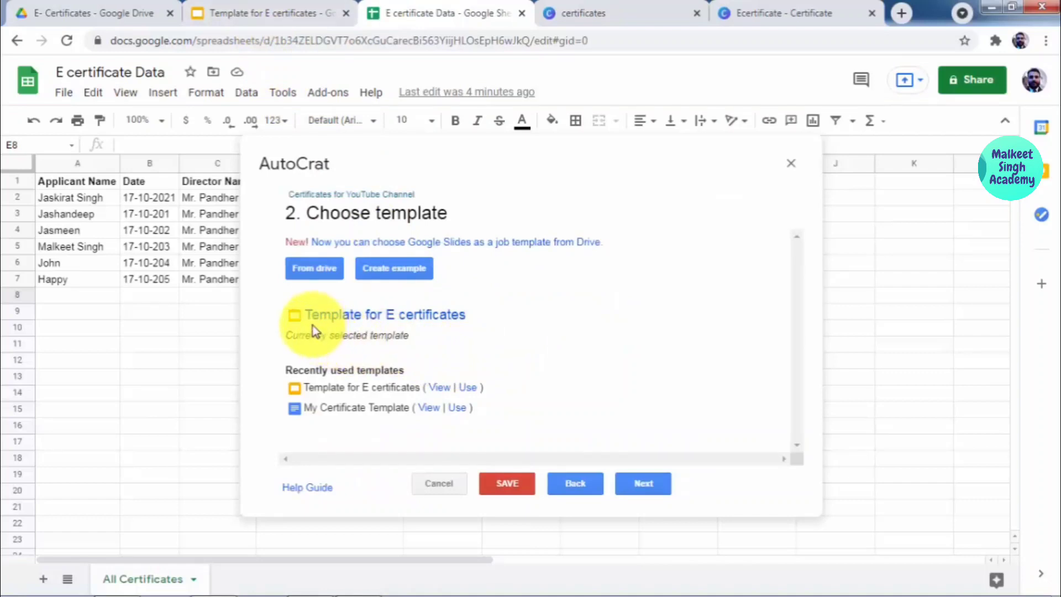
drag(289, 311, 509, 348)
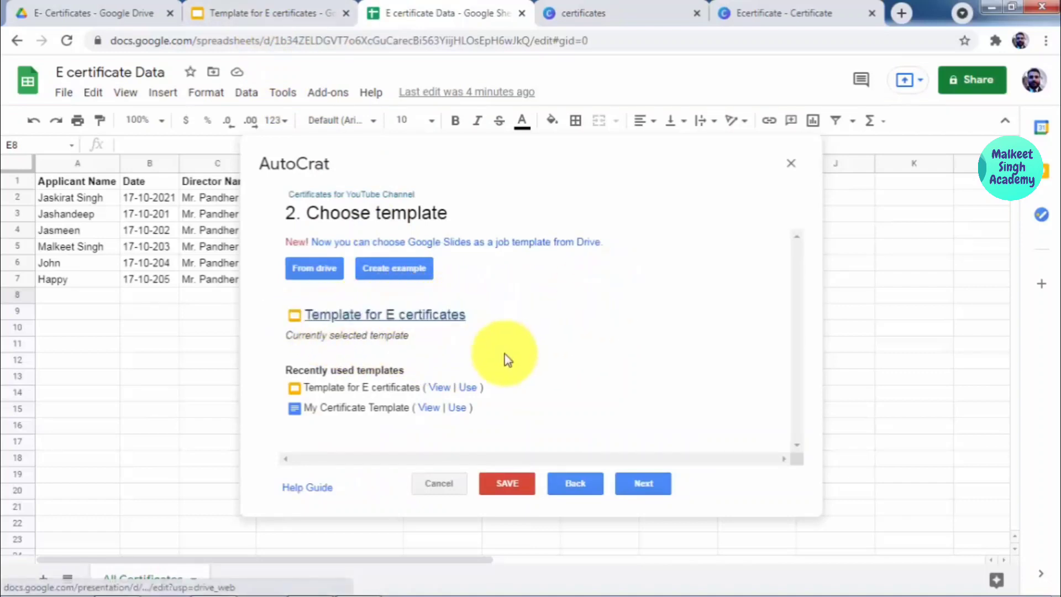
click(635, 479)
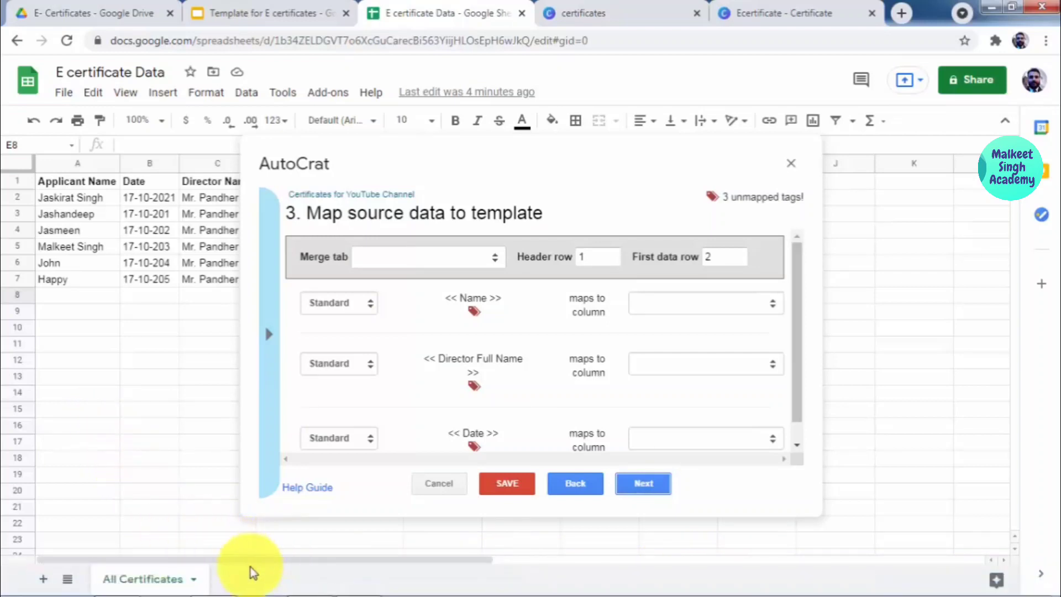
Step: Choose the All Certificates sheet as the merge source and check the template's placeholders
click(437, 255)
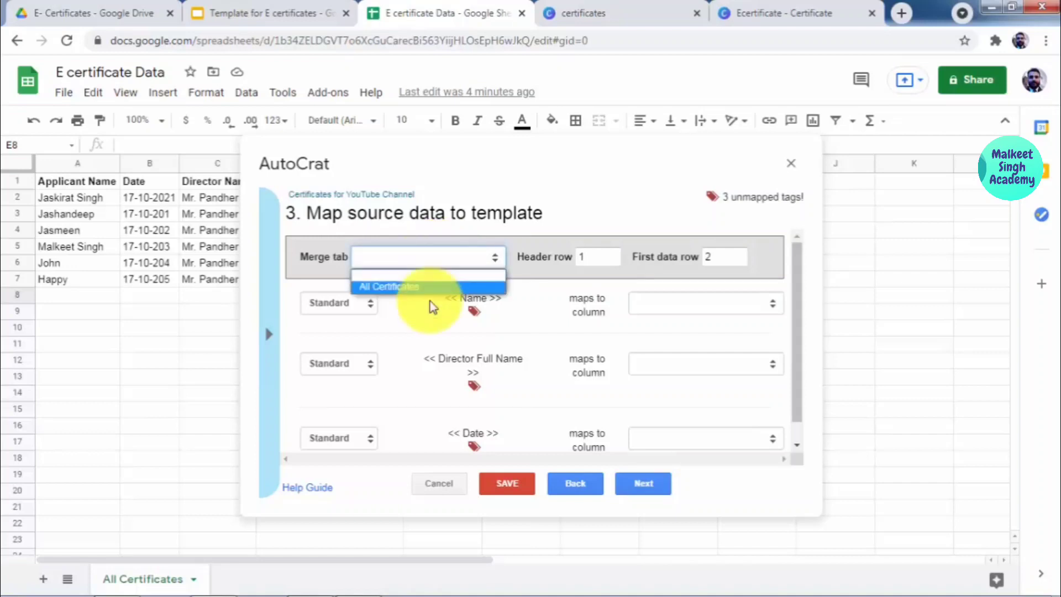
click(420, 287)
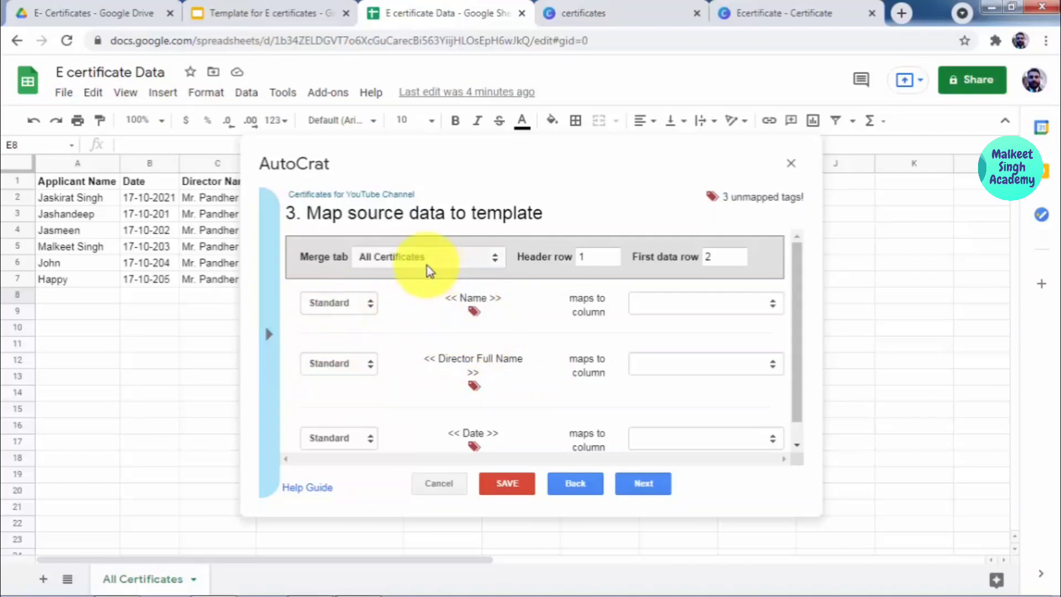
click(266, 12)
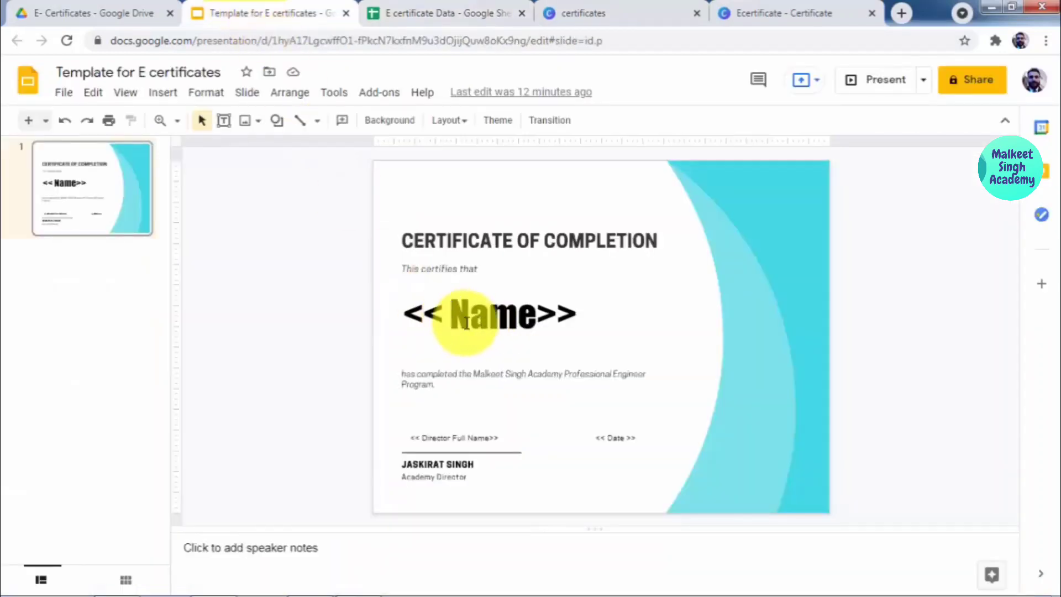
click(465, 8)
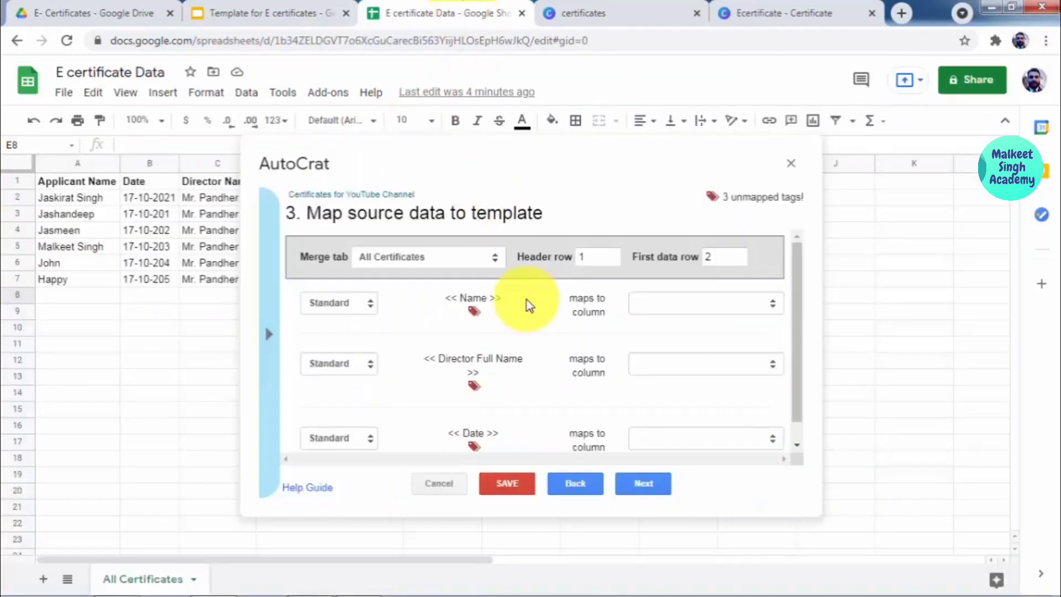
Step: Map Name to Applicant Name, Director Full Name to Director Name, and Date to Date
click(713, 311)
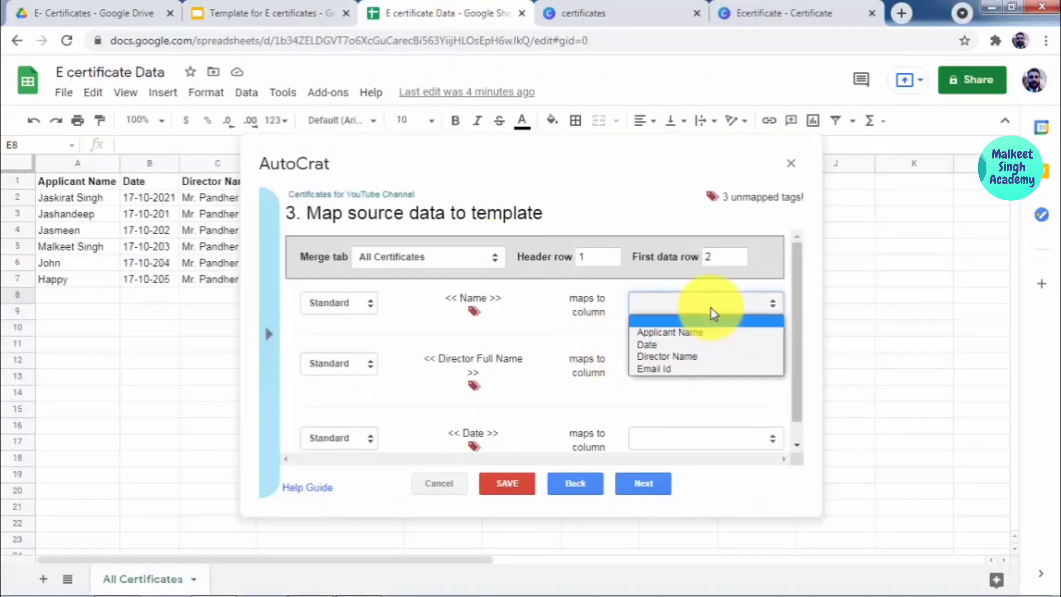
click(675, 333)
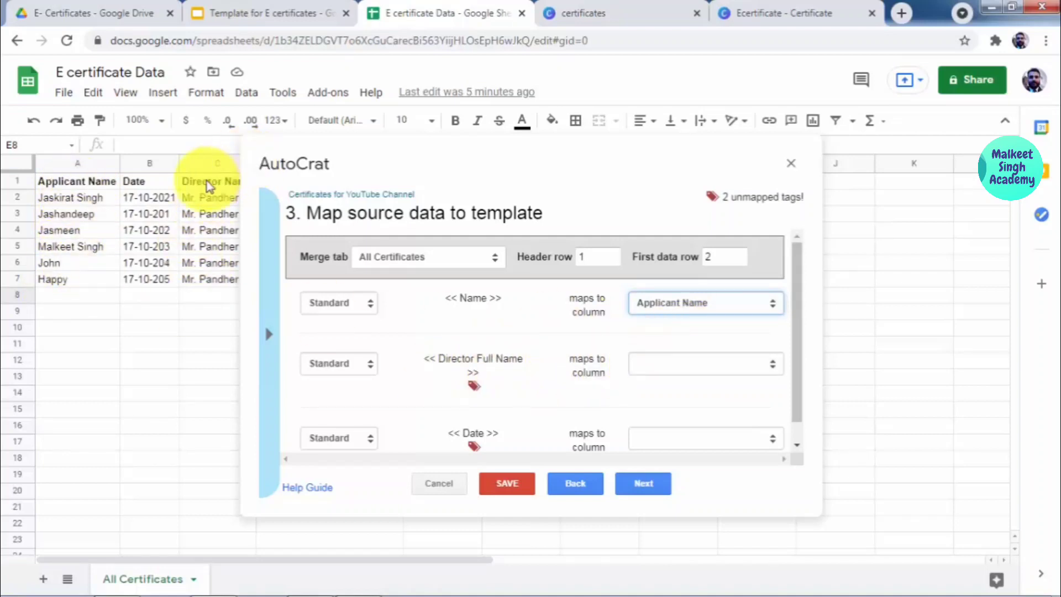
click(671, 365)
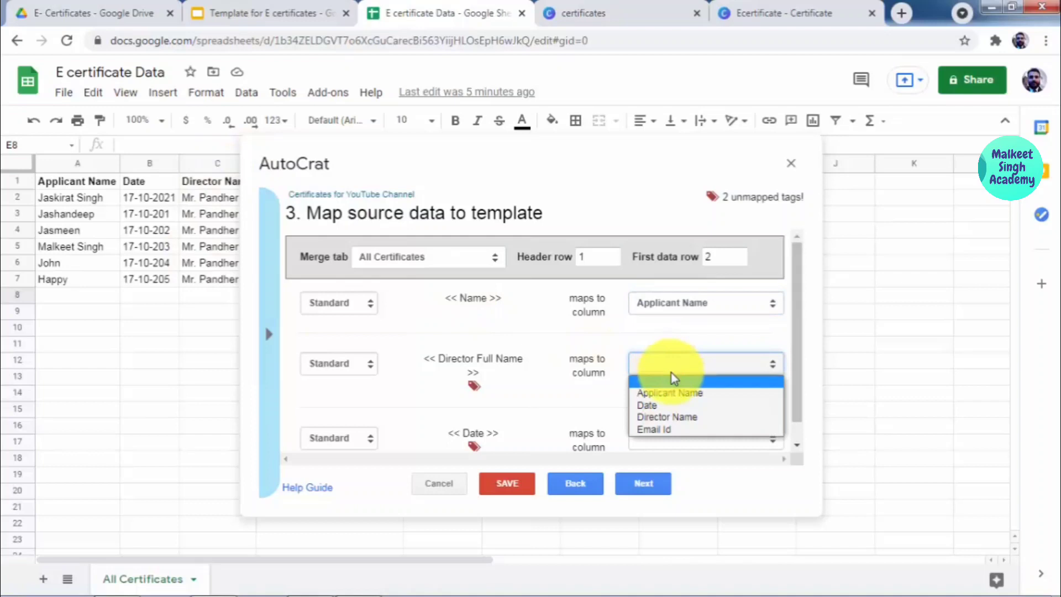
click(653, 424)
scroll(519, 373, down, 1)
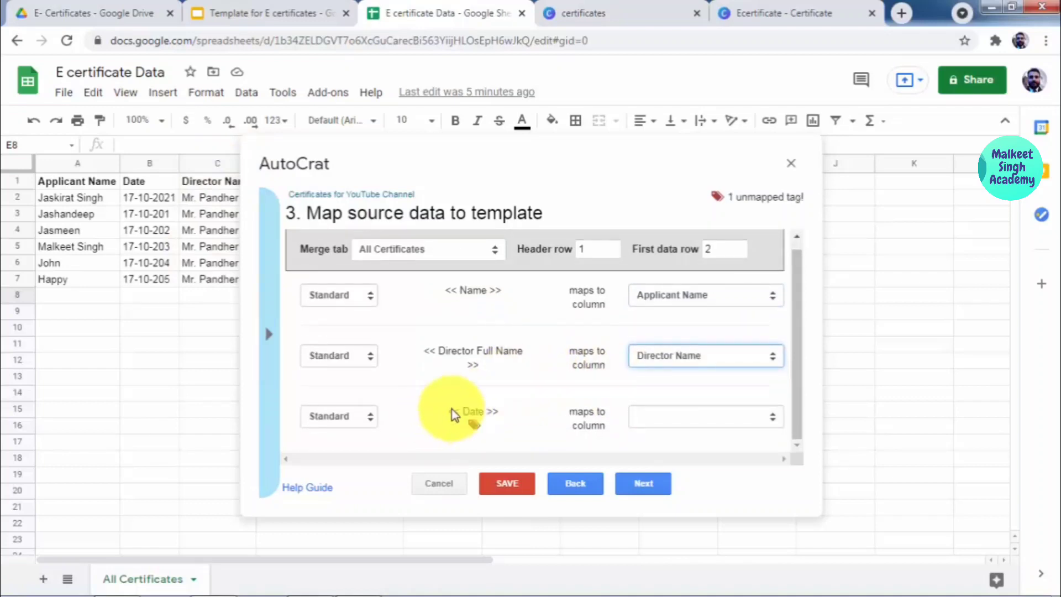
click(648, 420)
click(648, 456)
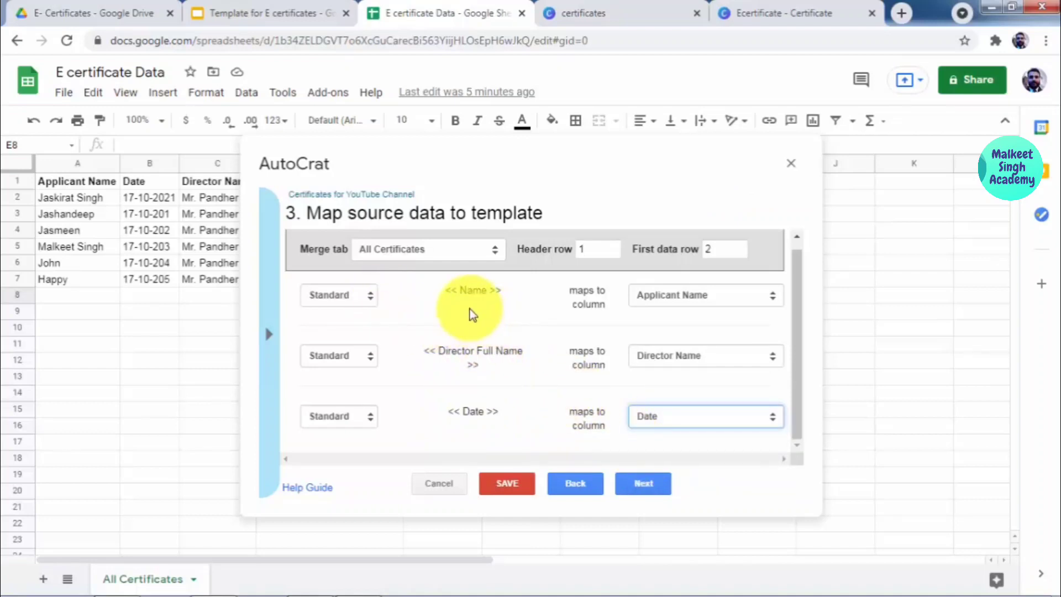
click(255, 6)
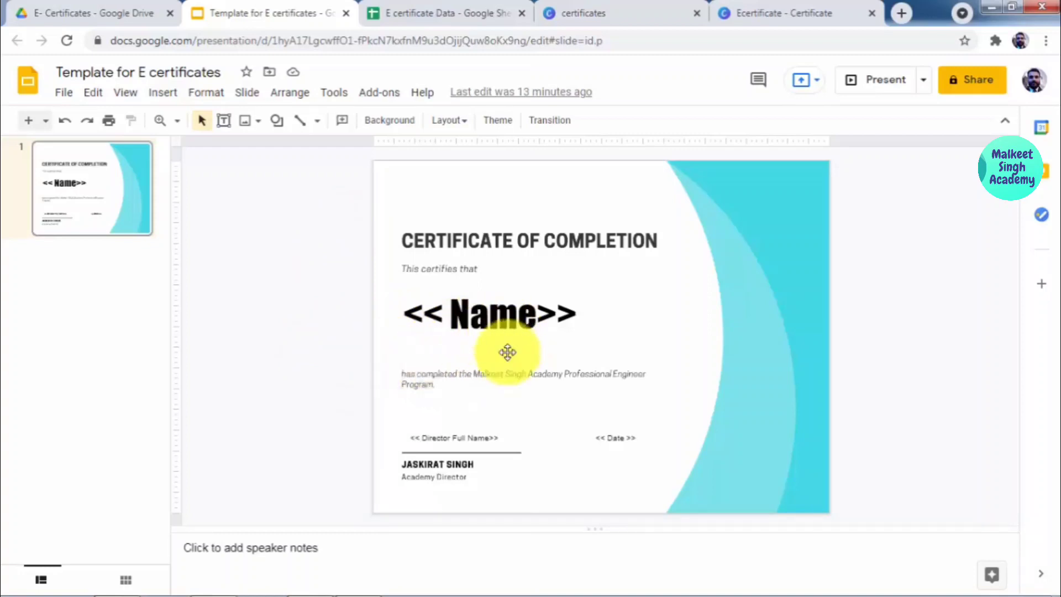
click(447, 13)
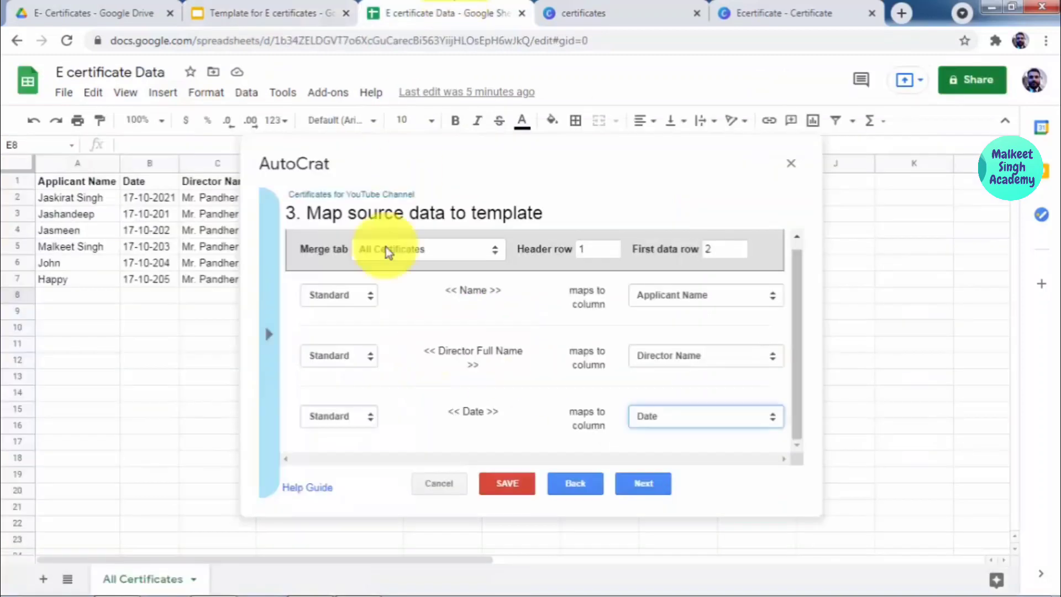
Step: Set the output file name pattern to <<Applicant Name>>_Certificate using the copied merge tag
click(644, 484)
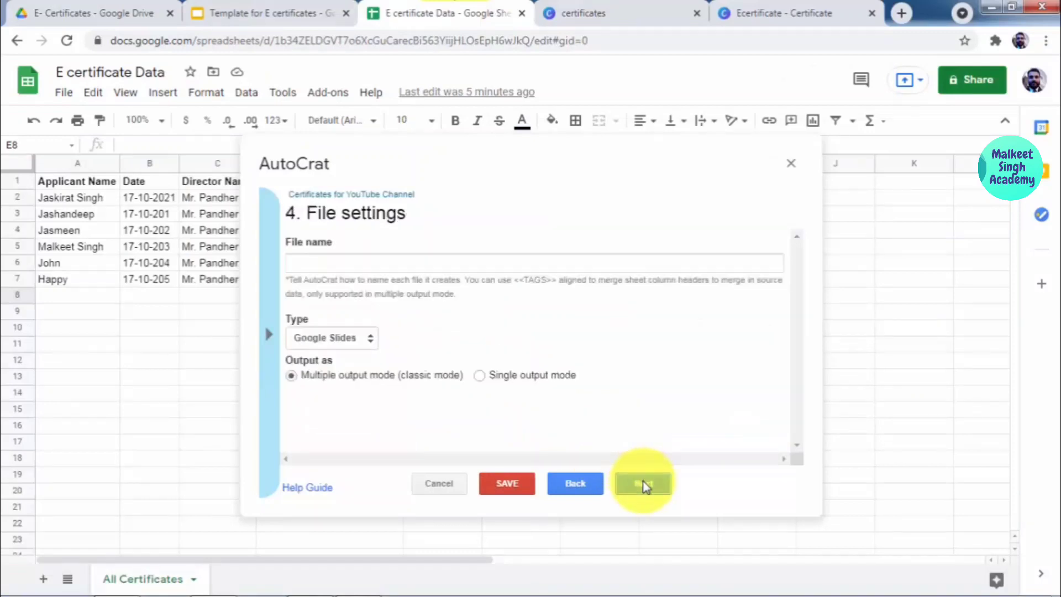
click(457, 264)
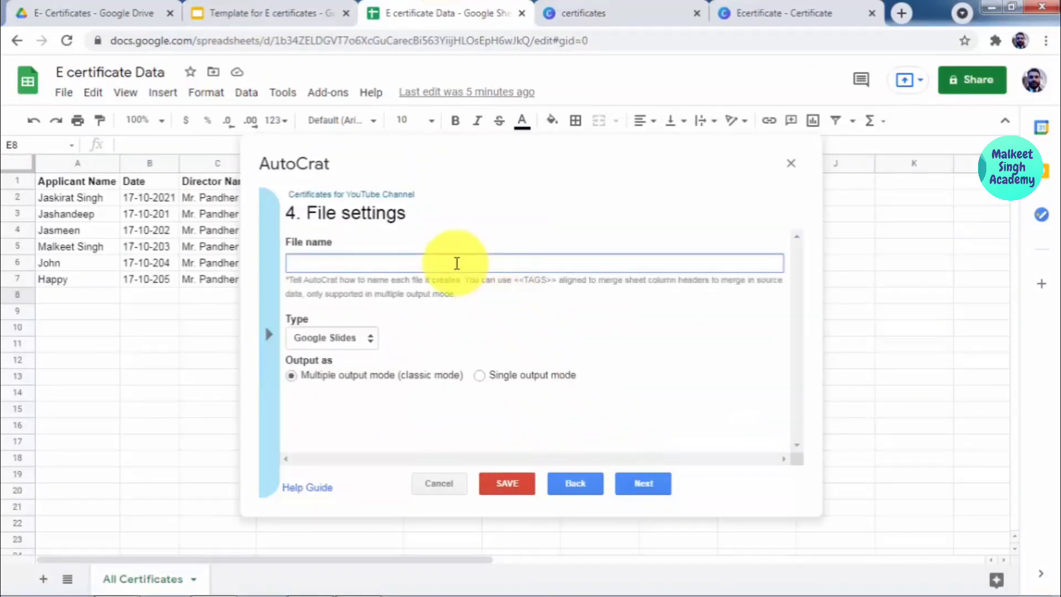
click(272, 314)
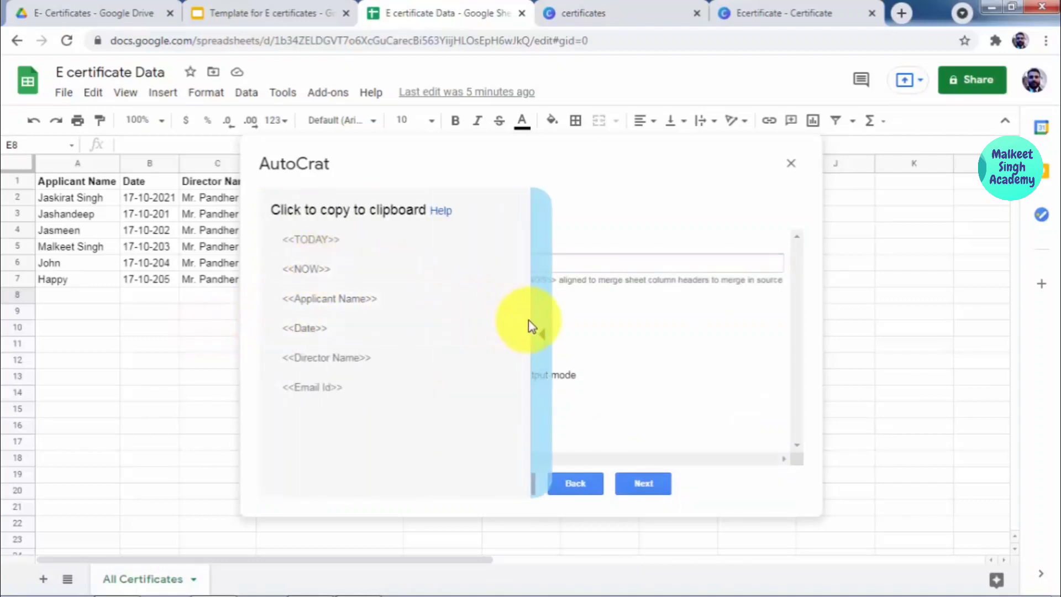
click(544, 330)
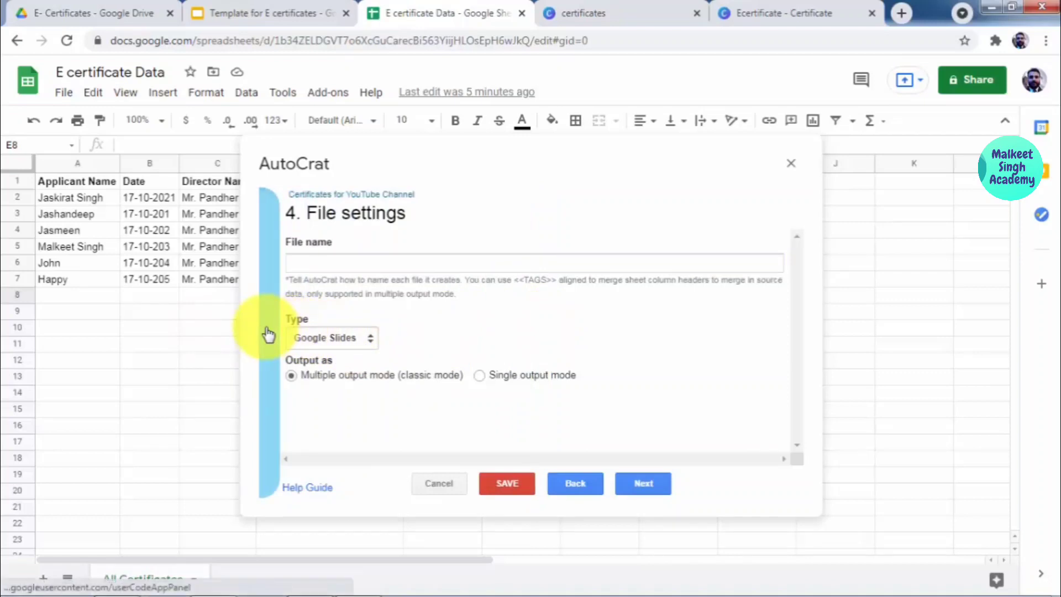
click(269, 334)
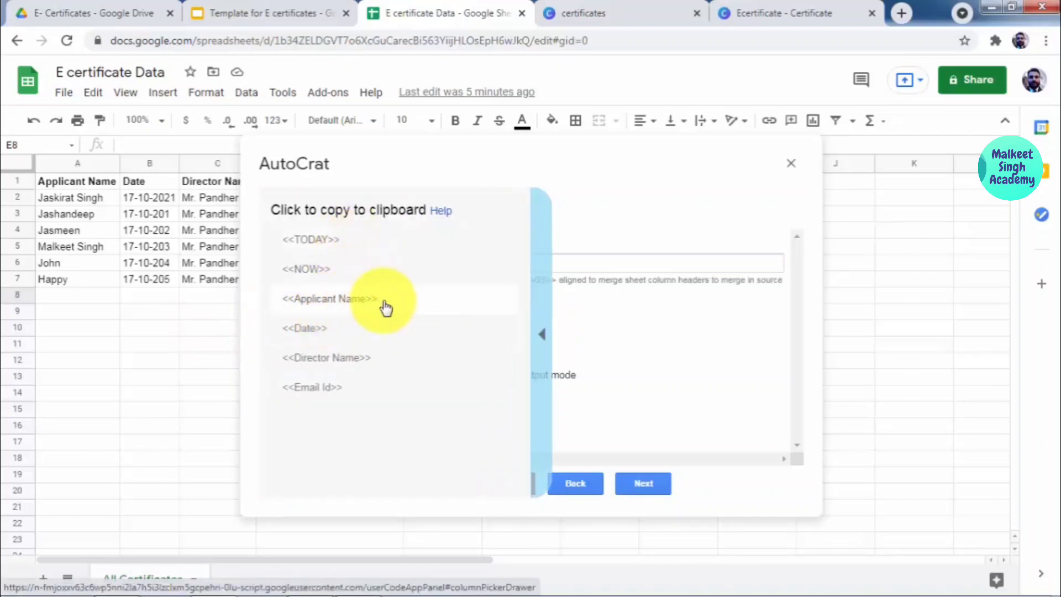
click(386, 308)
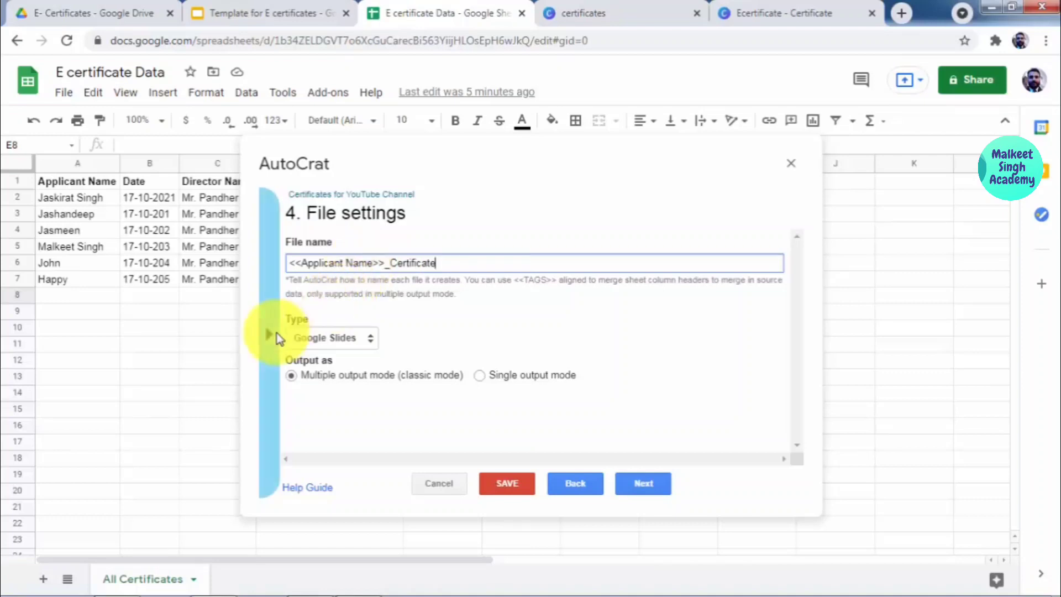
Step: Make the merged output files PDFs and continue to destination folders
click(332, 340)
click(326, 366)
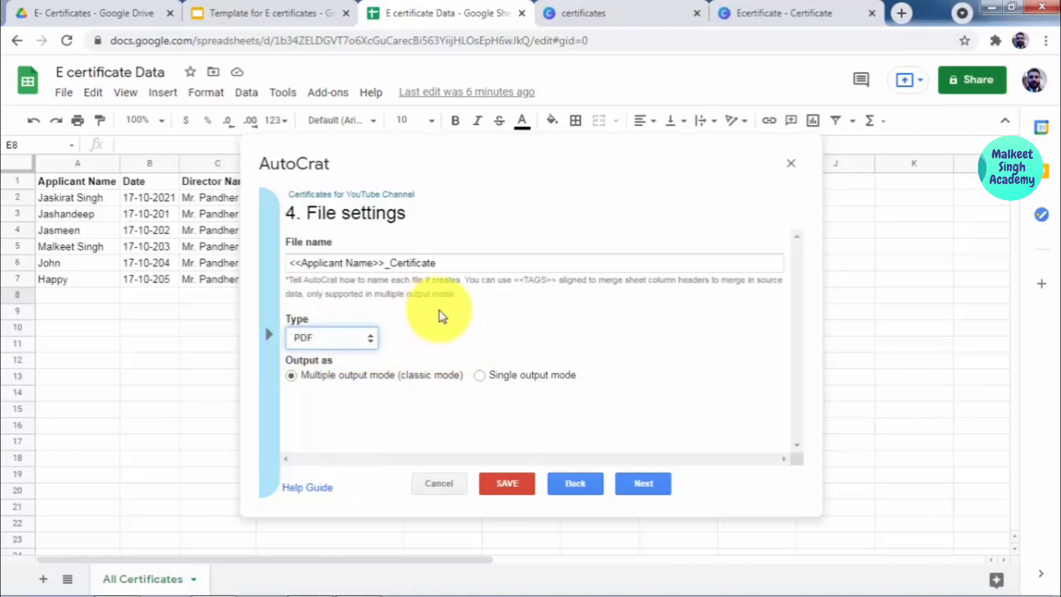
click(651, 482)
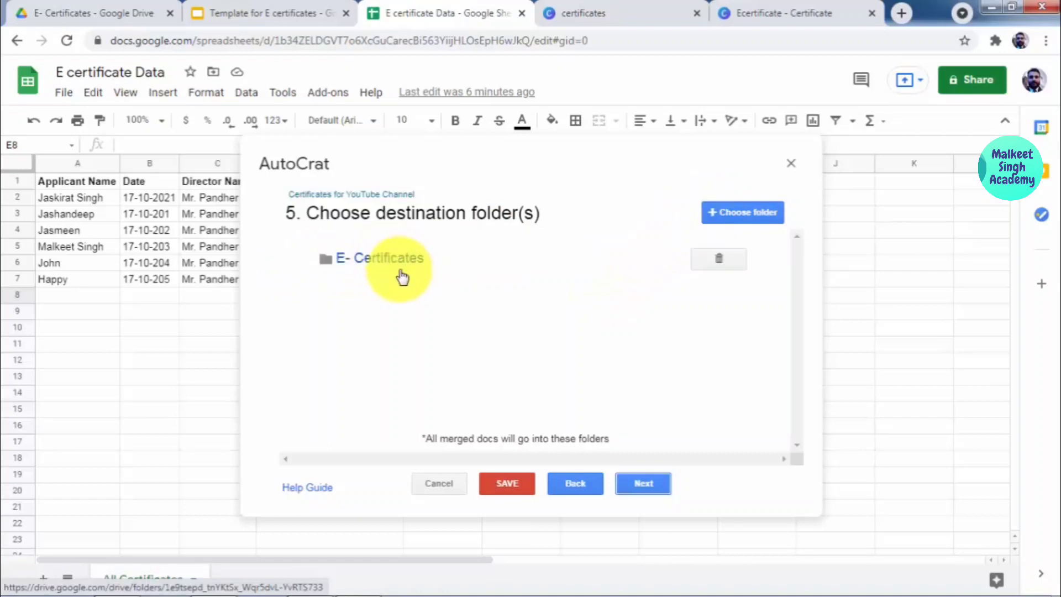
Step: Verify the E- Certificates folder in My Drive, then continue past AutoCrat's folder step
click(118, 7)
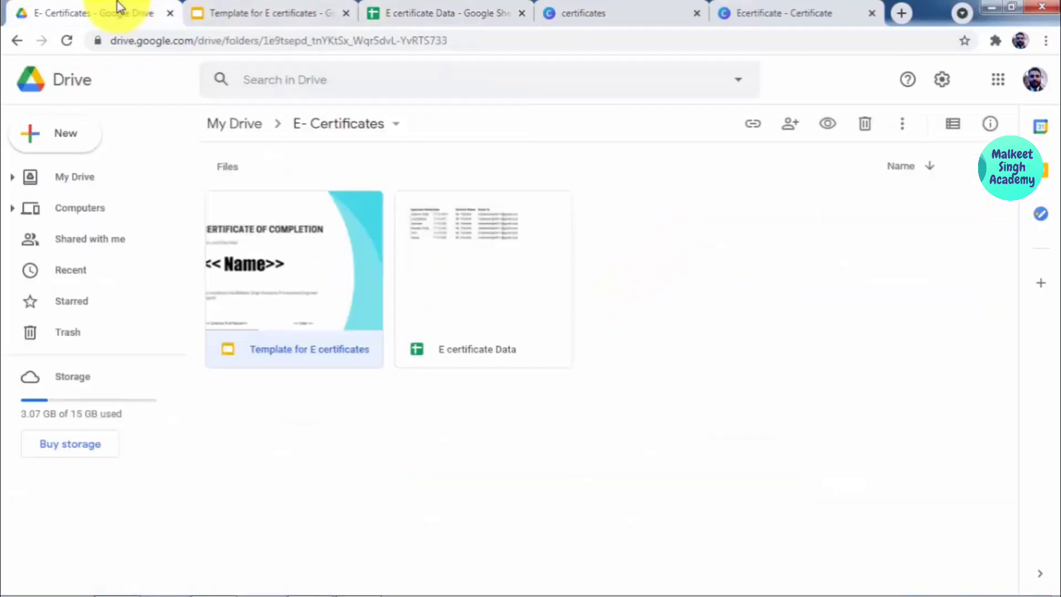
click(241, 122)
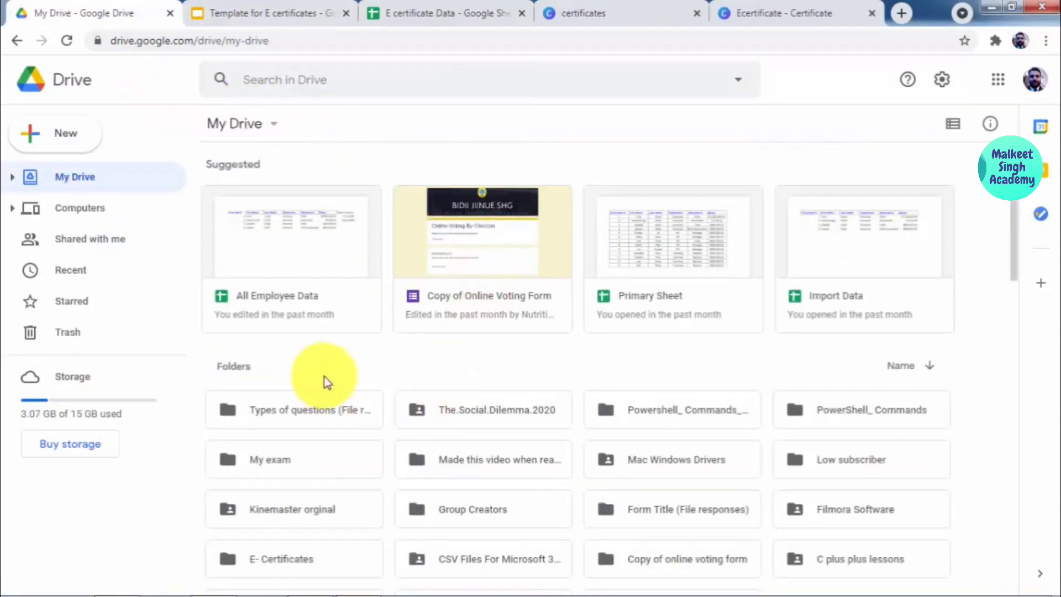
scroll(330, 381, down, 3)
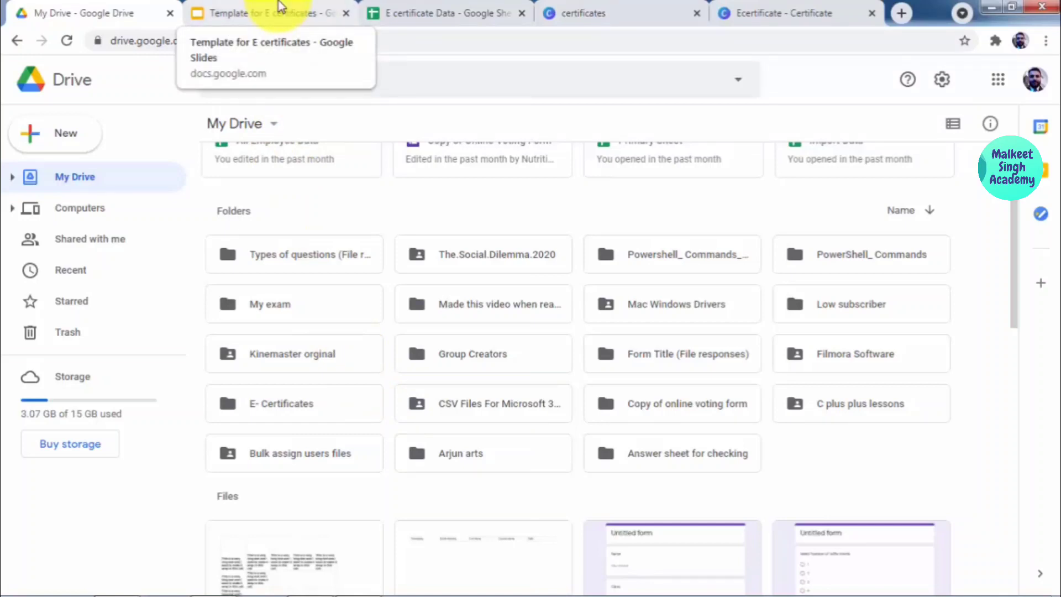
click(471, 11)
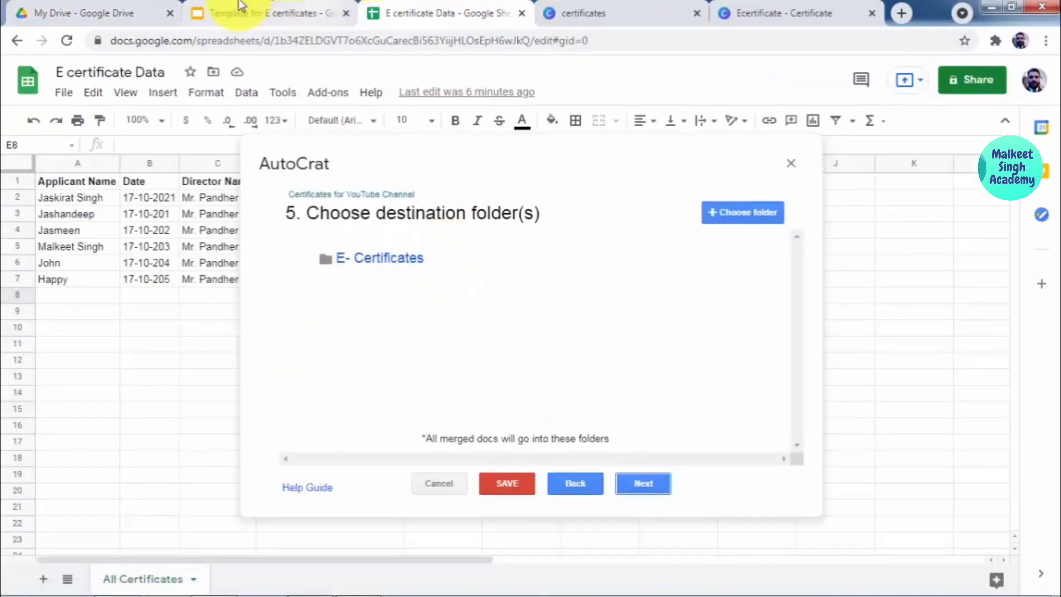
click(127, 12)
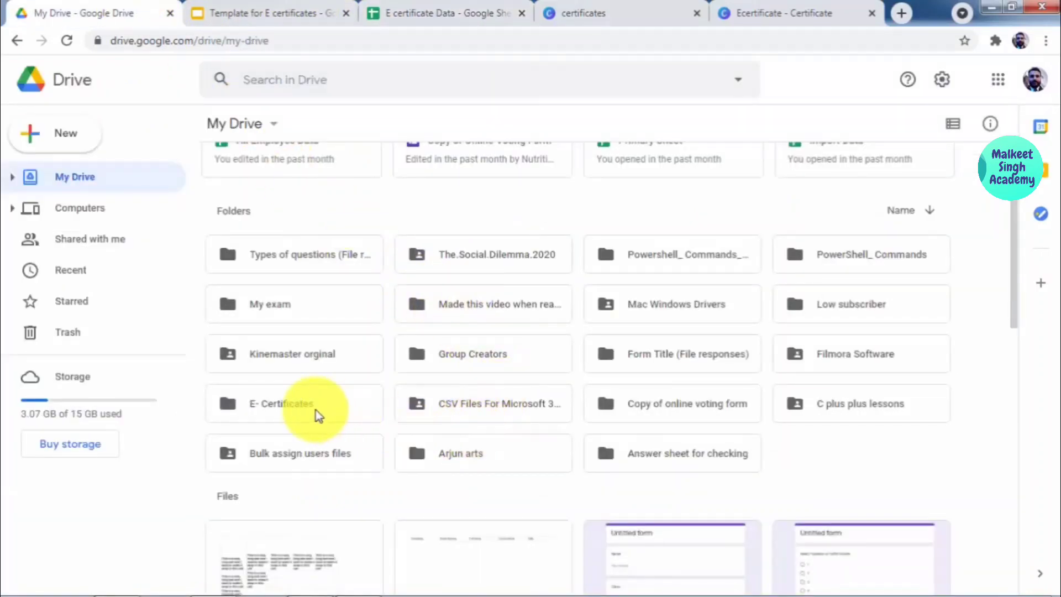
drag(317, 410, 305, 401)
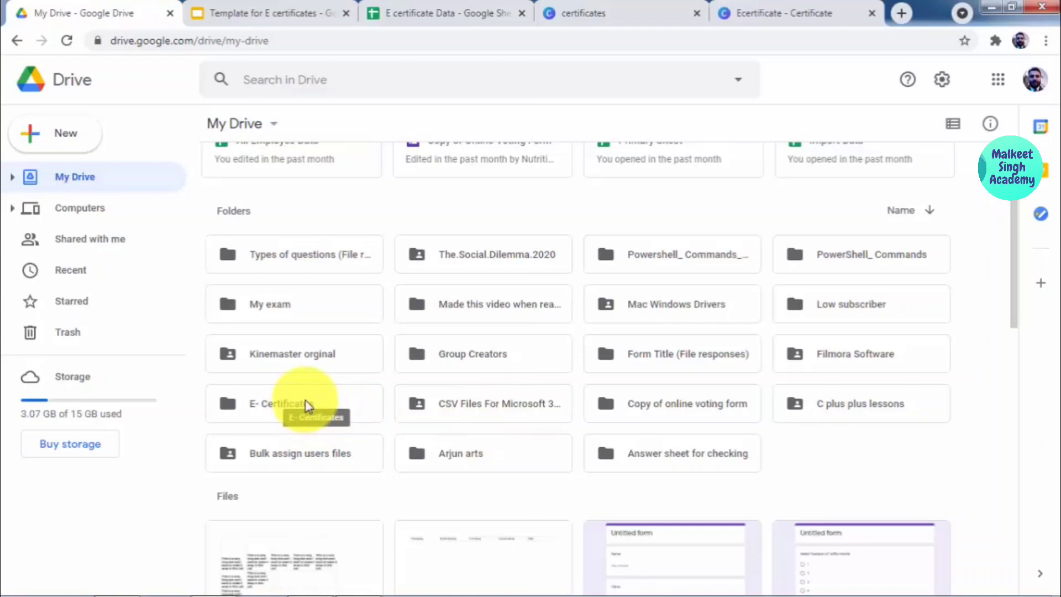
double_click(305, 403)
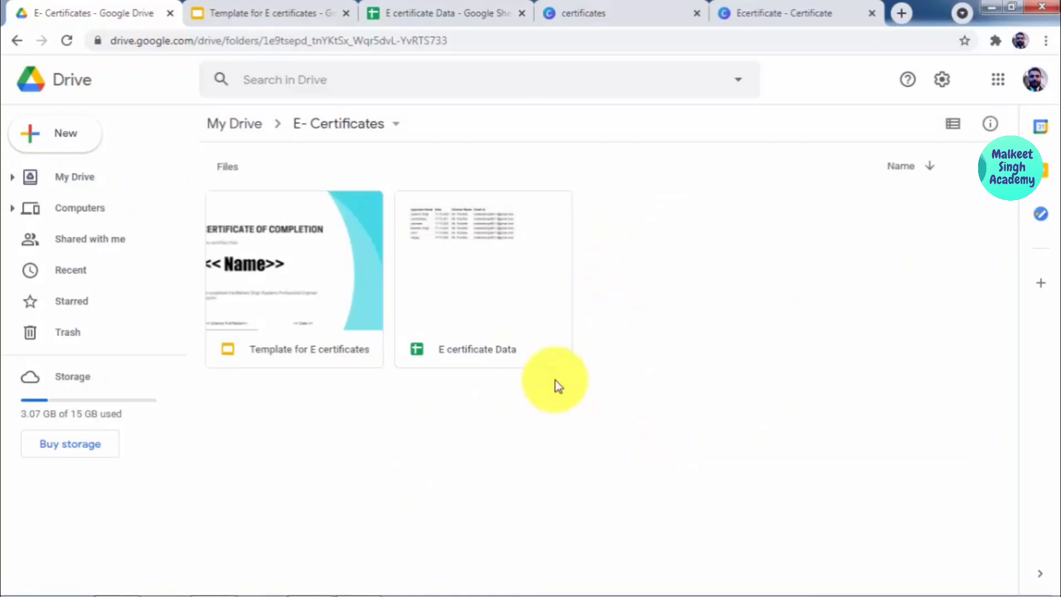
click(459, 6)
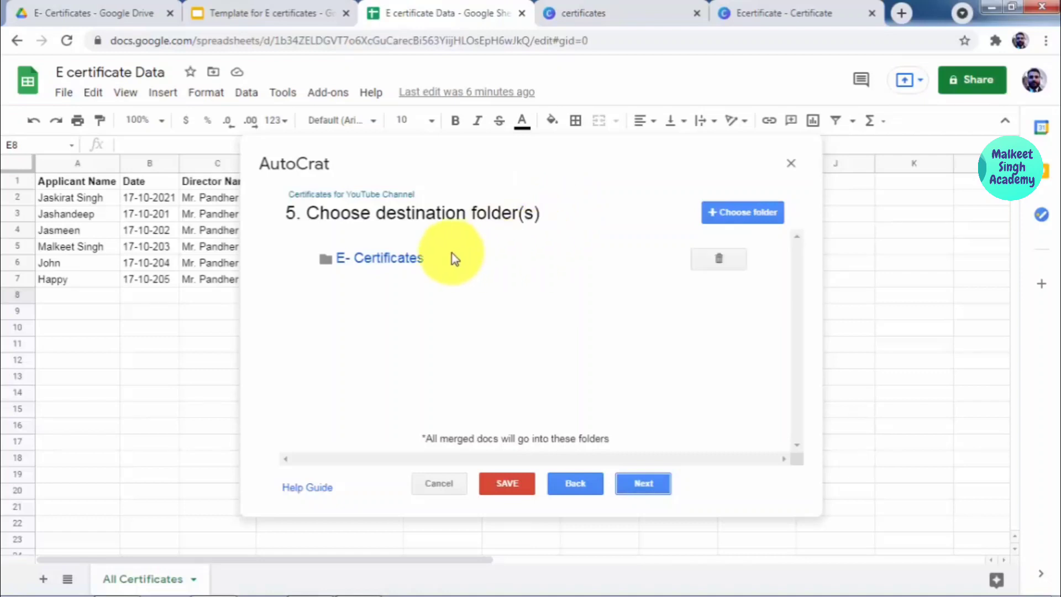
click(105, 13)
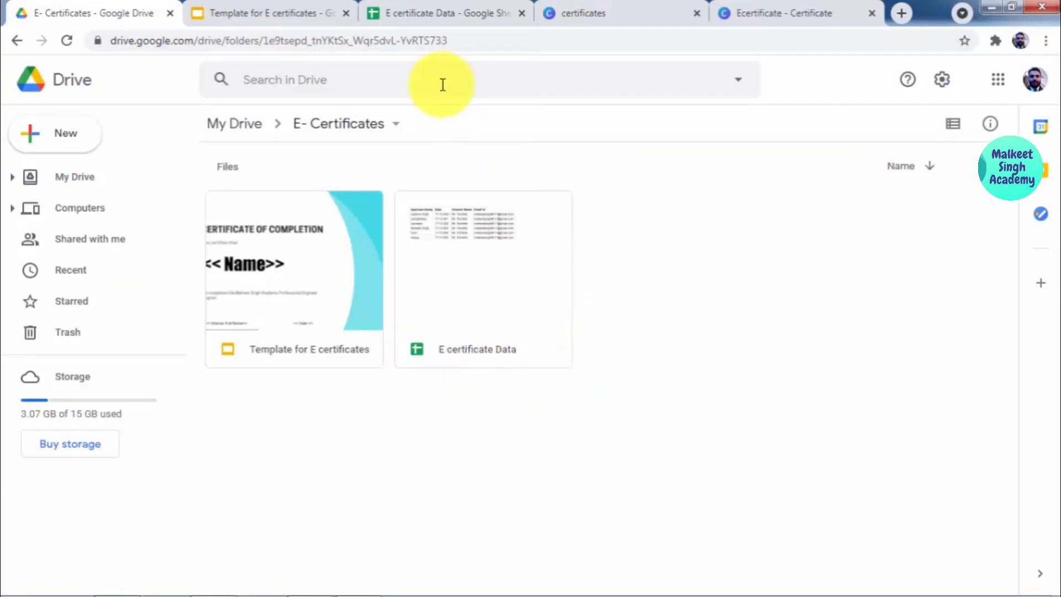
click(412, 13)
click(630, 485)
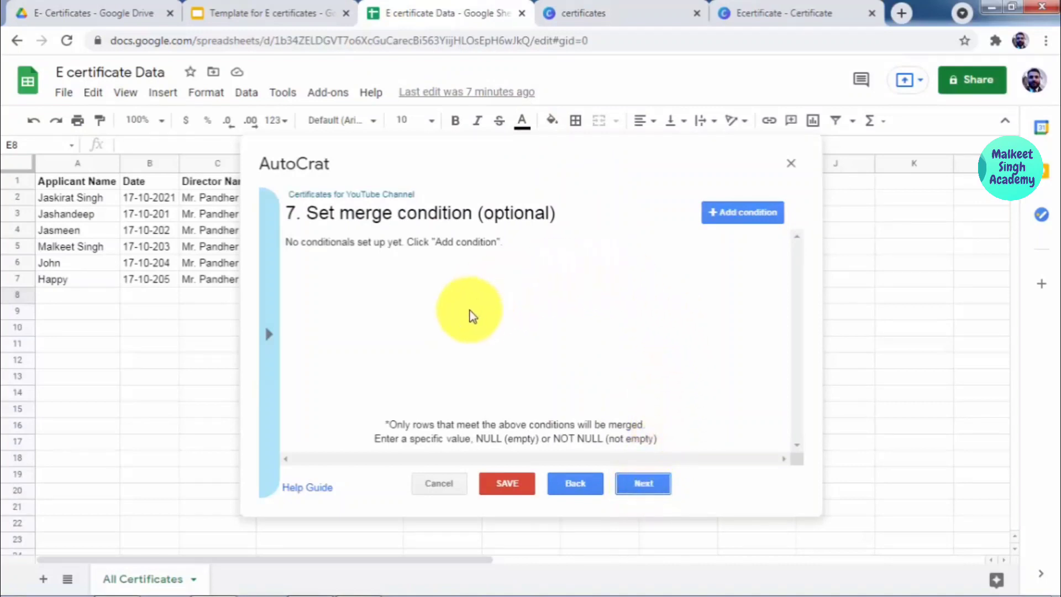
Step: Turn on sharing of merged documents and set the email recipient to <<Email Id>>
click(643, 486)
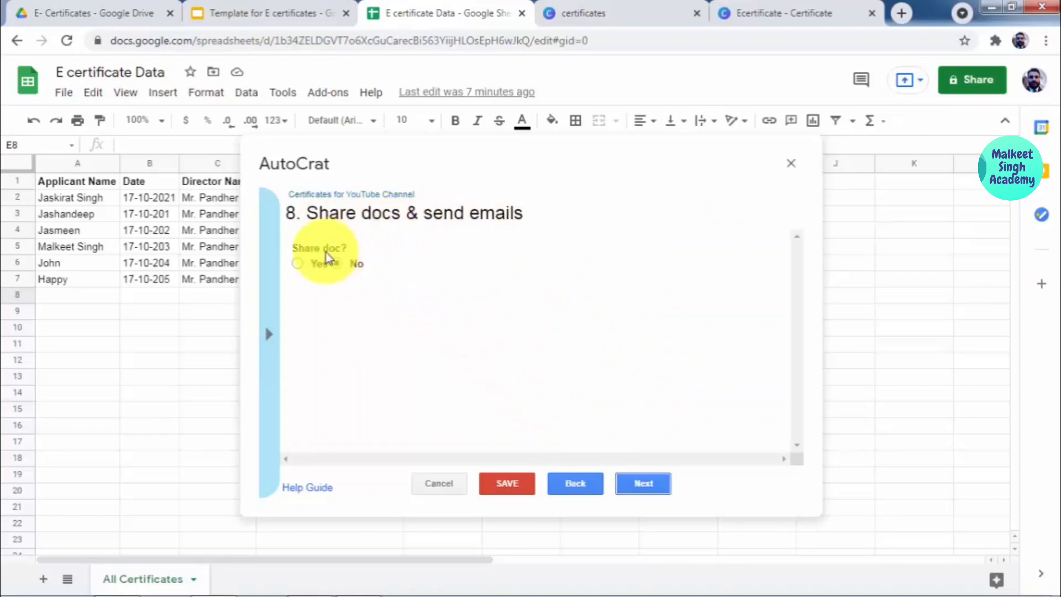
click(297, 264)
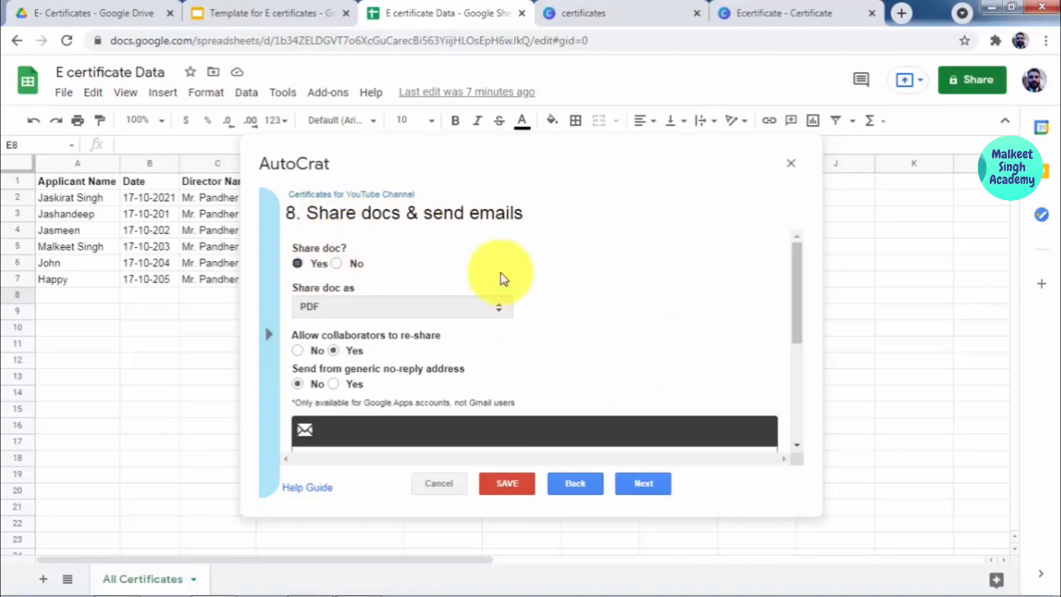
scroll(557, 266, down, 1)
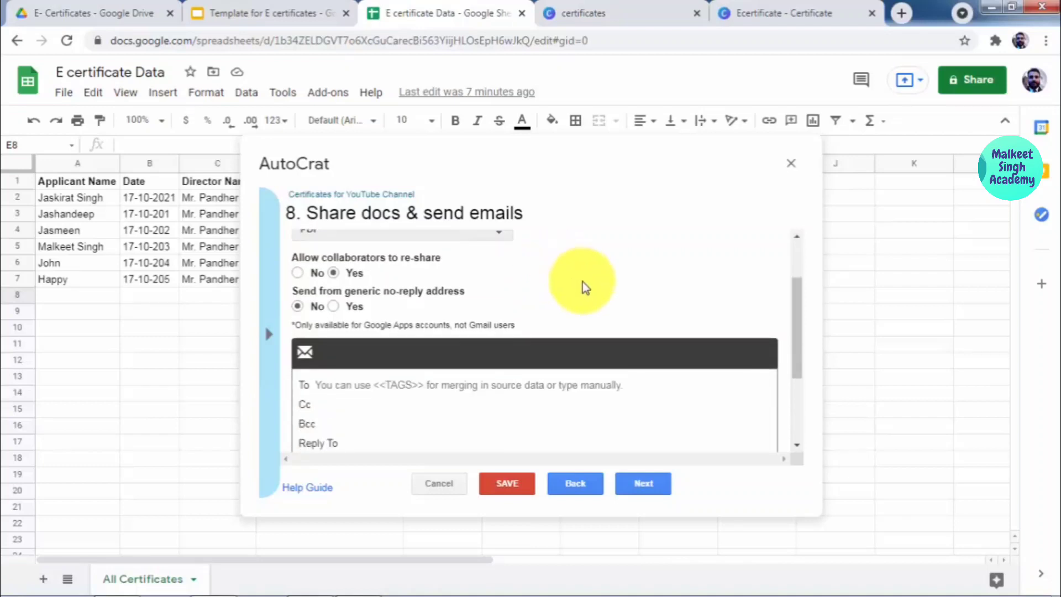
scroll(570, 286, down, 1)
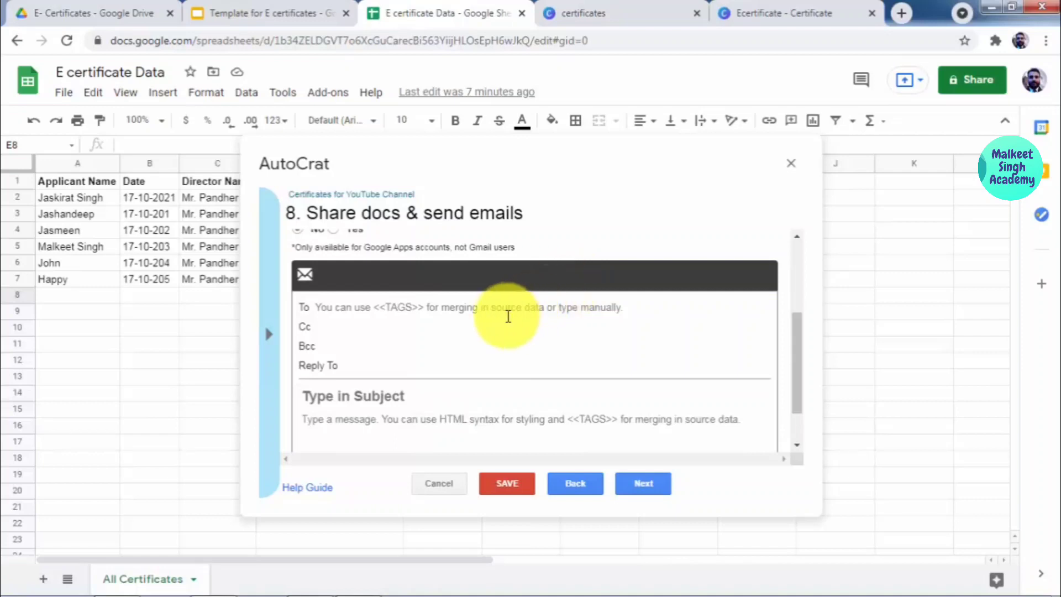
click(446, 311)
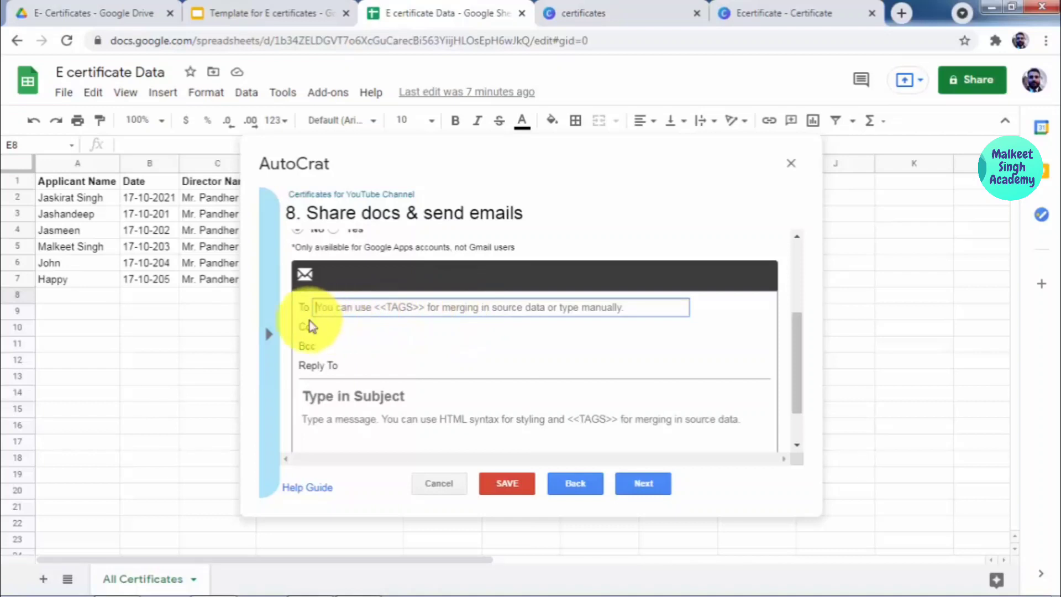
click(276, 326)
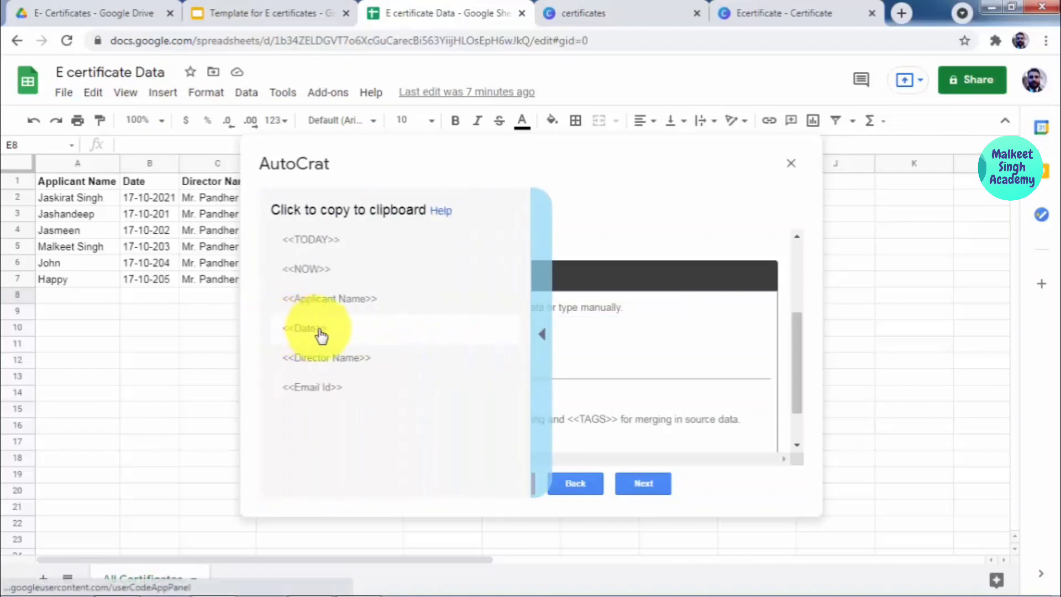
click(358, 390)
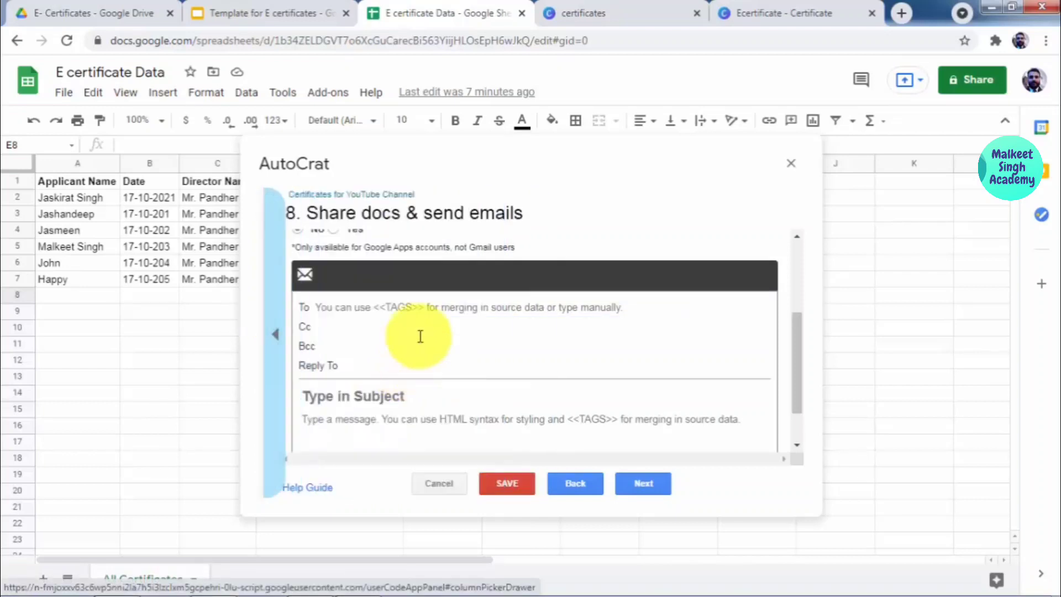
click(420, 306)
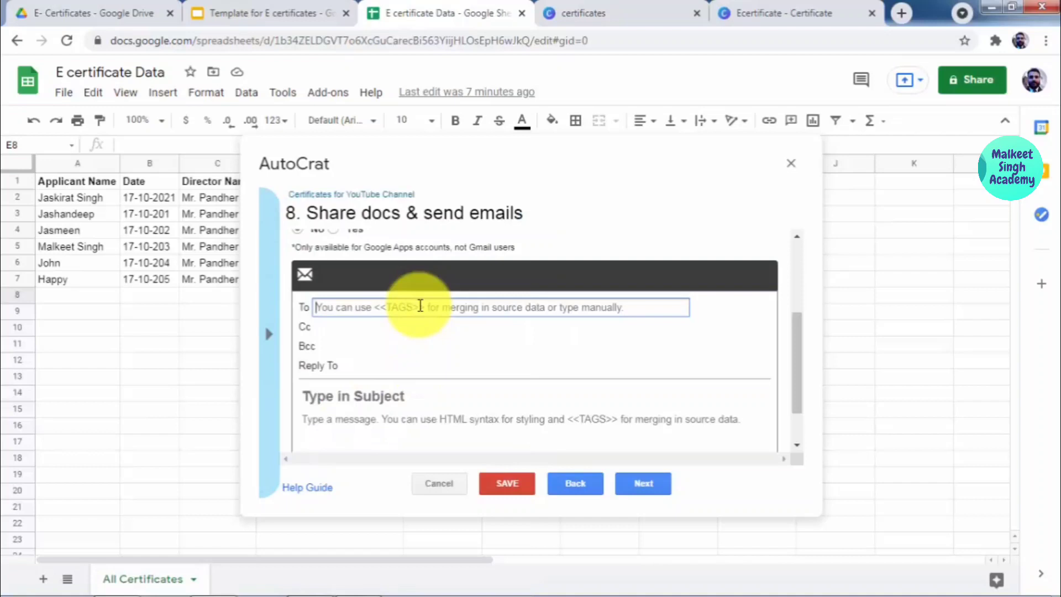
text(<<Email Id>>)
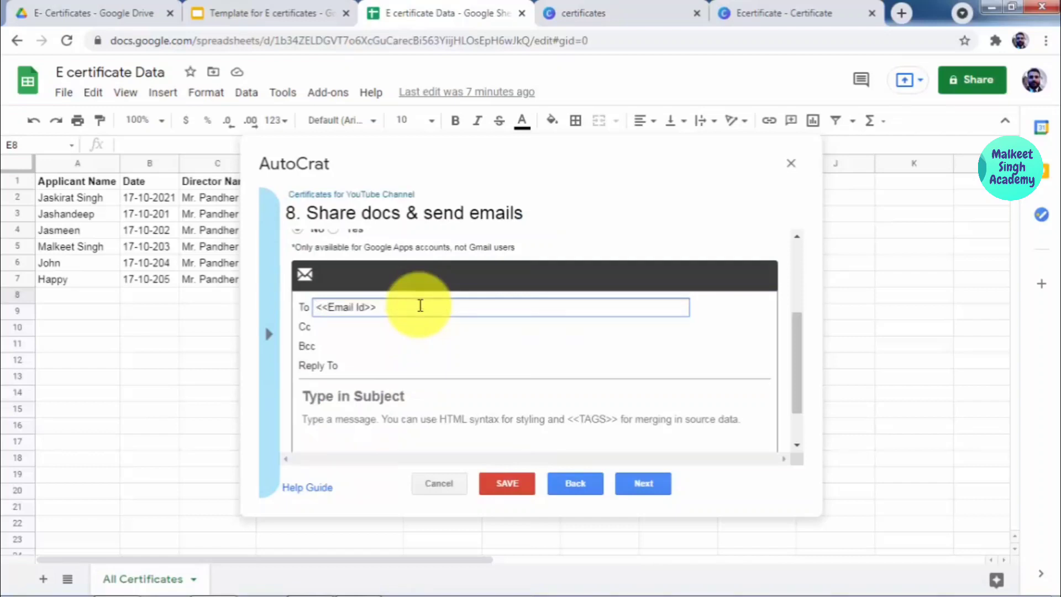
Step: Enter the email subject 'E- Certificate for YouTube Academy'
click(392, 402)
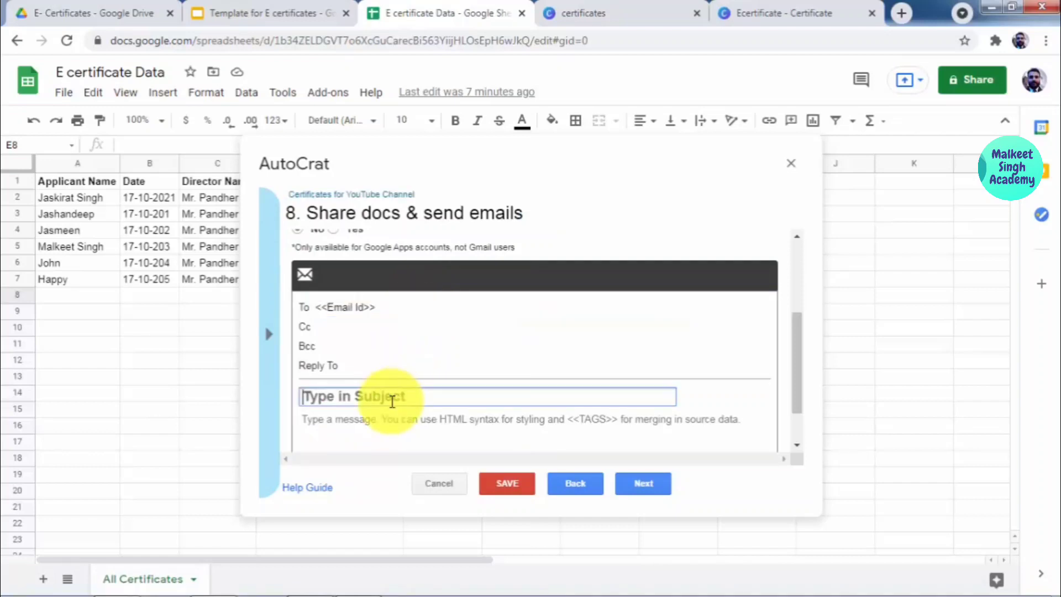
text(E)
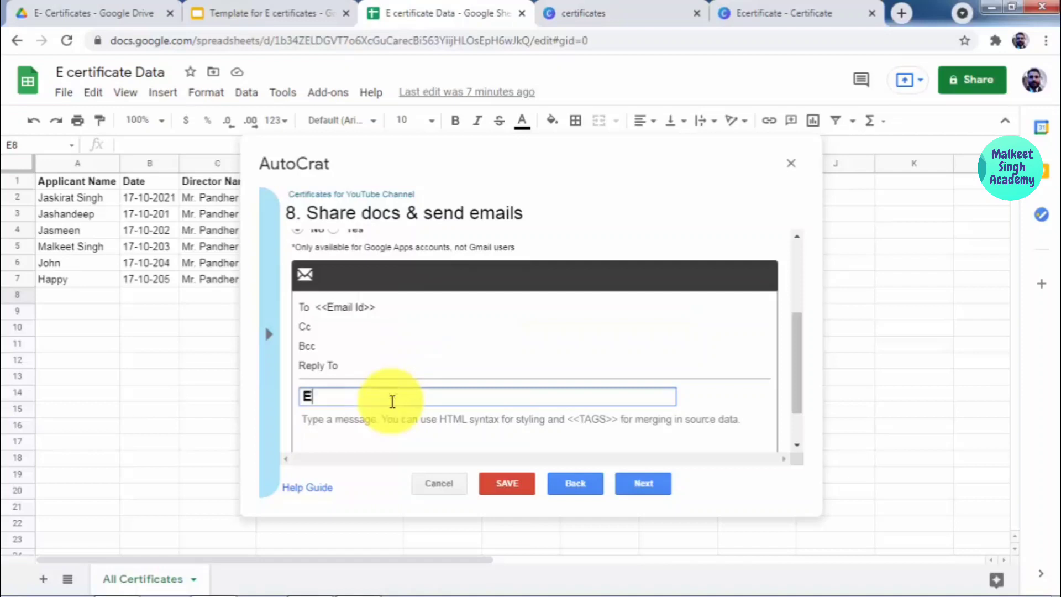
text(- Certificate for)
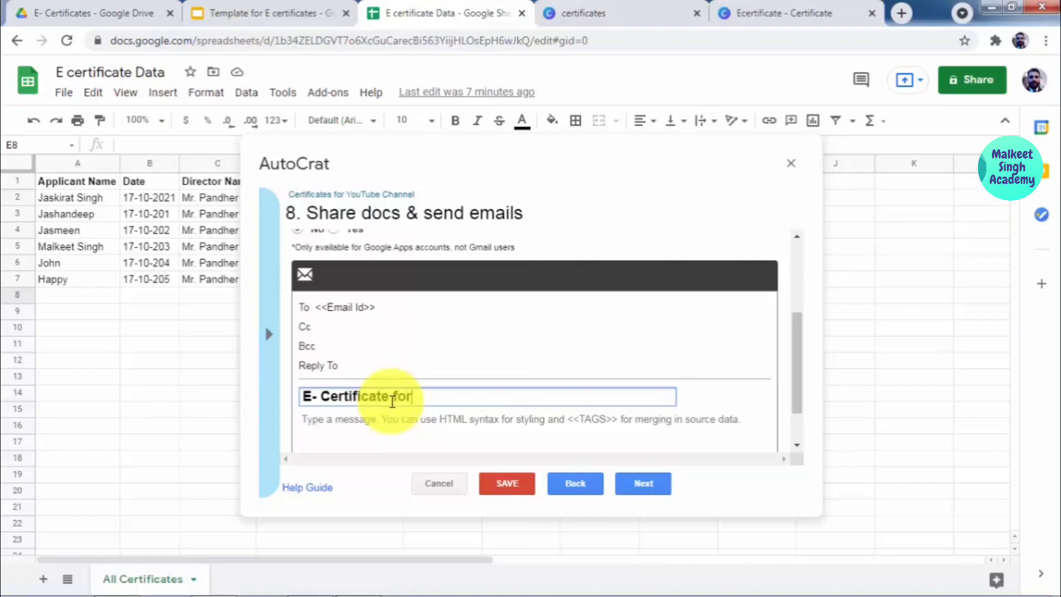
text( YouTube Academy)
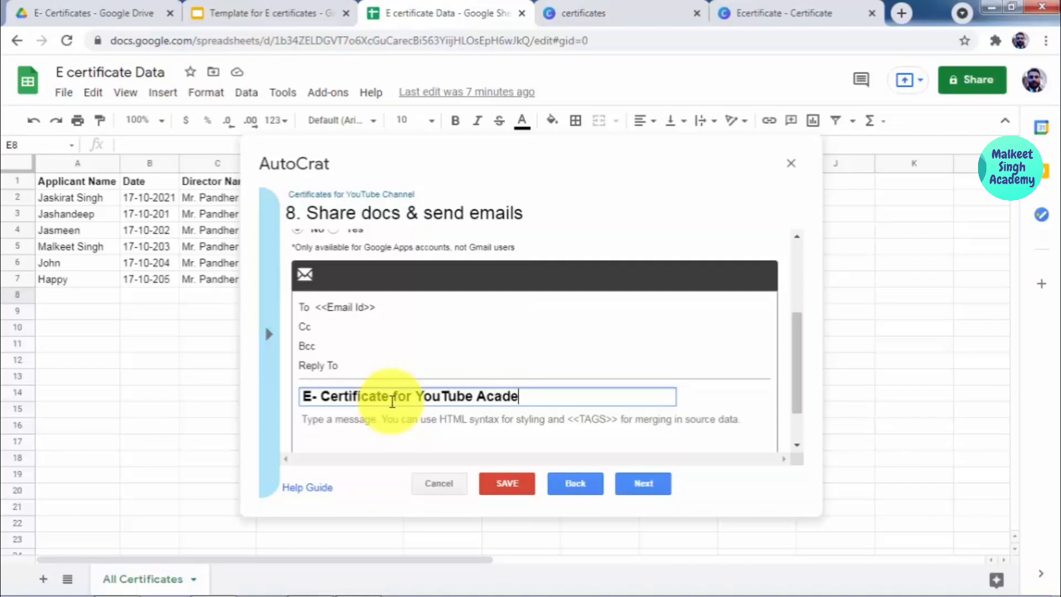
scroll(387, 401, down, 1)
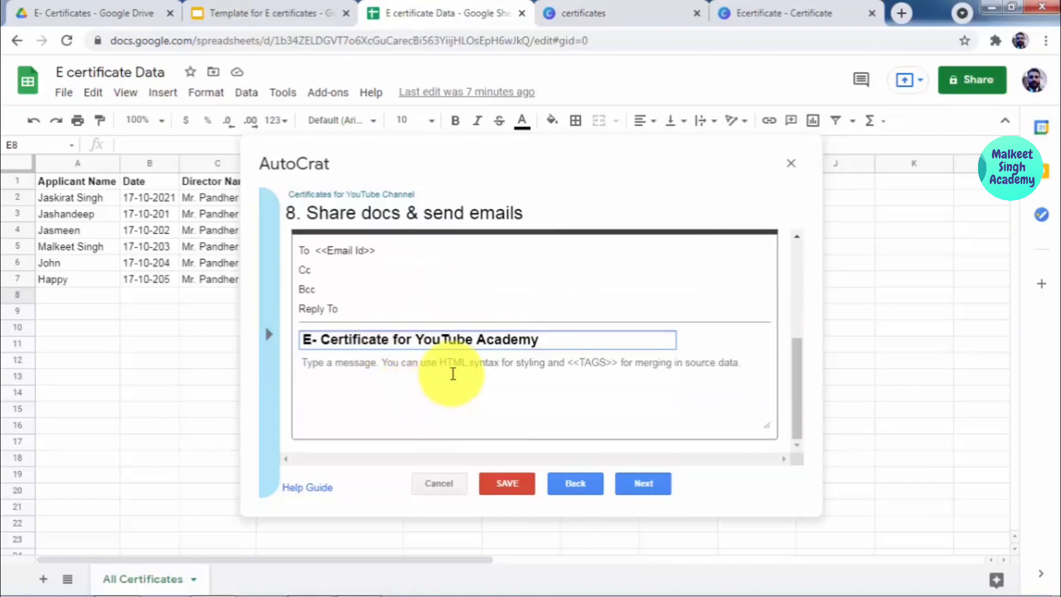
Step: Begin the message body with 'Hello <<Applicant Name>>,'
click(454, 374)
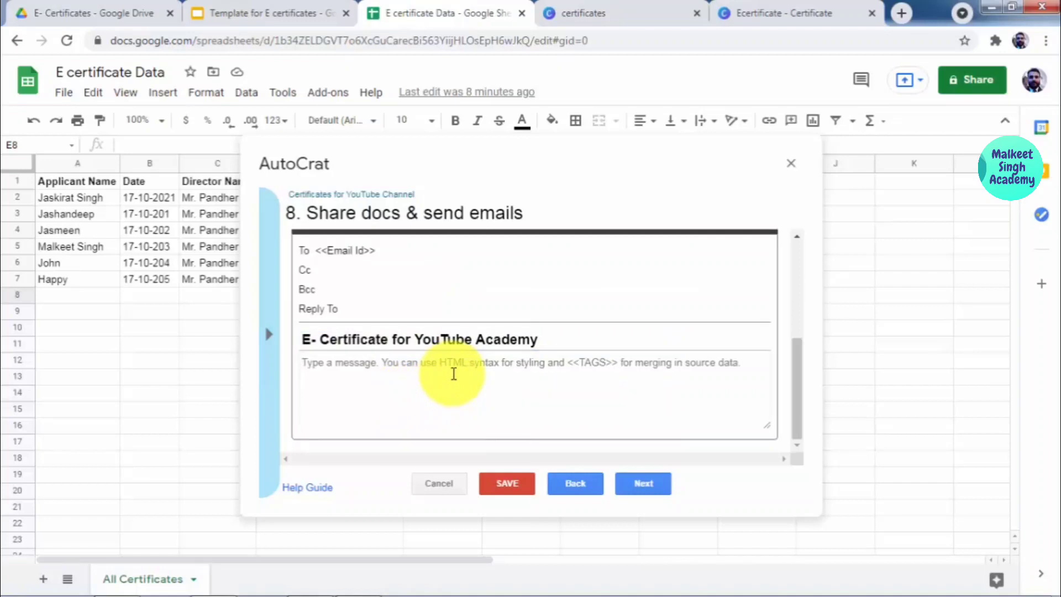
text(Hel)
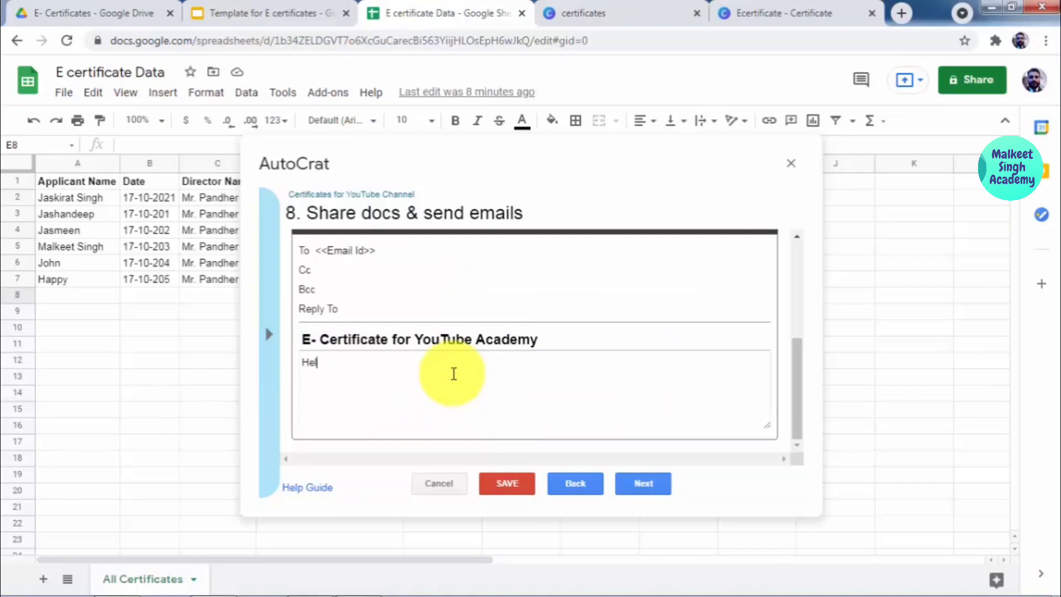
text(lo there you have suc)
key(BackSpace)
key(BackSpace)
key(BackSpace)
key(BackSpace)
key(BackSpace)
key(BackSpace)
key(BackSpace)
key(BackSpace)
key(BackSpace)
key(BackSpace)
key(BackSpace)
key(BackSpace)
key(BackSpace)
key(BackSpace)
key(BackSpace)
key(BackSpace)
key(BackSpace)
key(BackSpace)
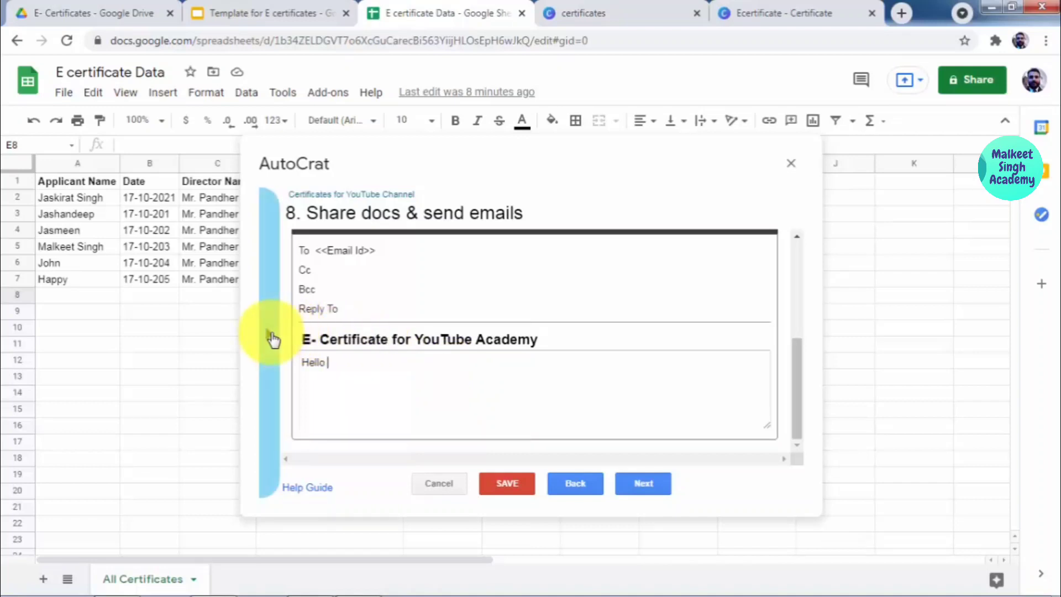
click(269, 333)
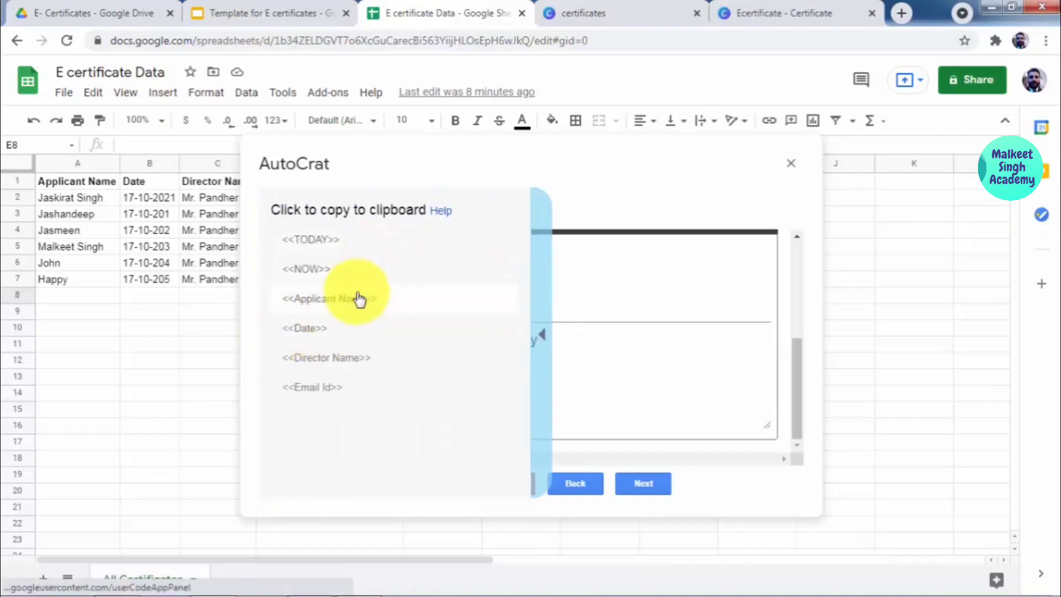
click(339, 302)
key(ctrl+c)
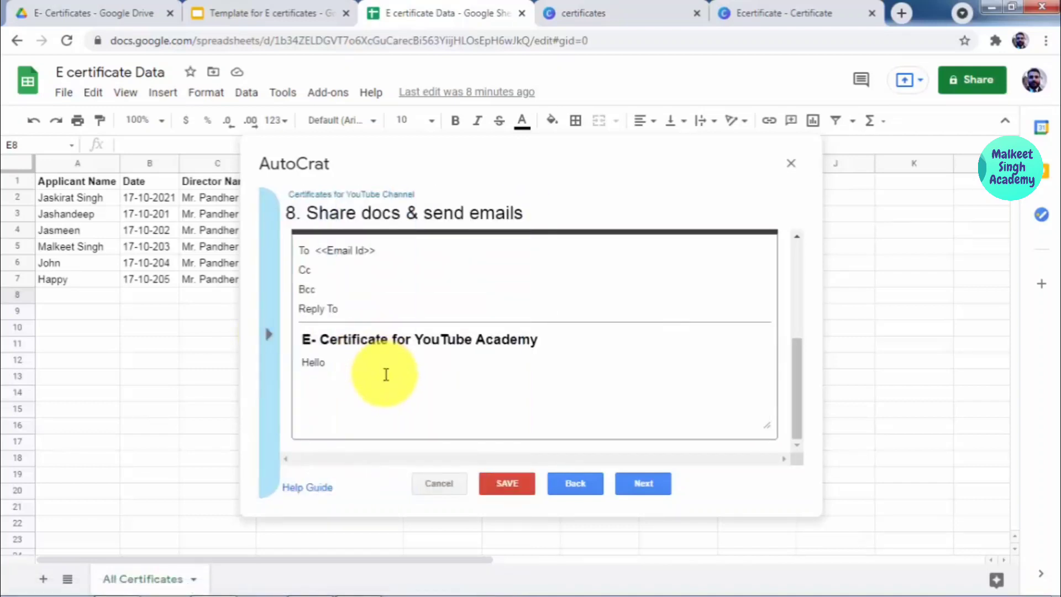
click(362, 363)
key(ctrl+v)
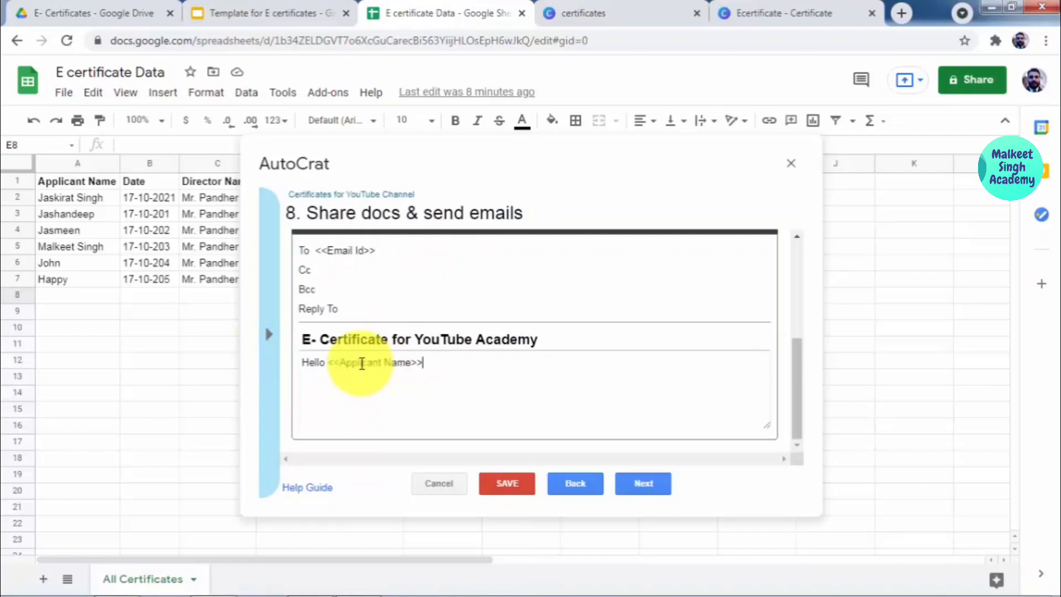
text(,)
text(YOu h)
key(BackSpace)
key(BackSpace)
key(BackSpace)
Step: Finish the body: 'have successfully completed the course. Please find the attachment of your E-Certificate.'
text(have successfully co)
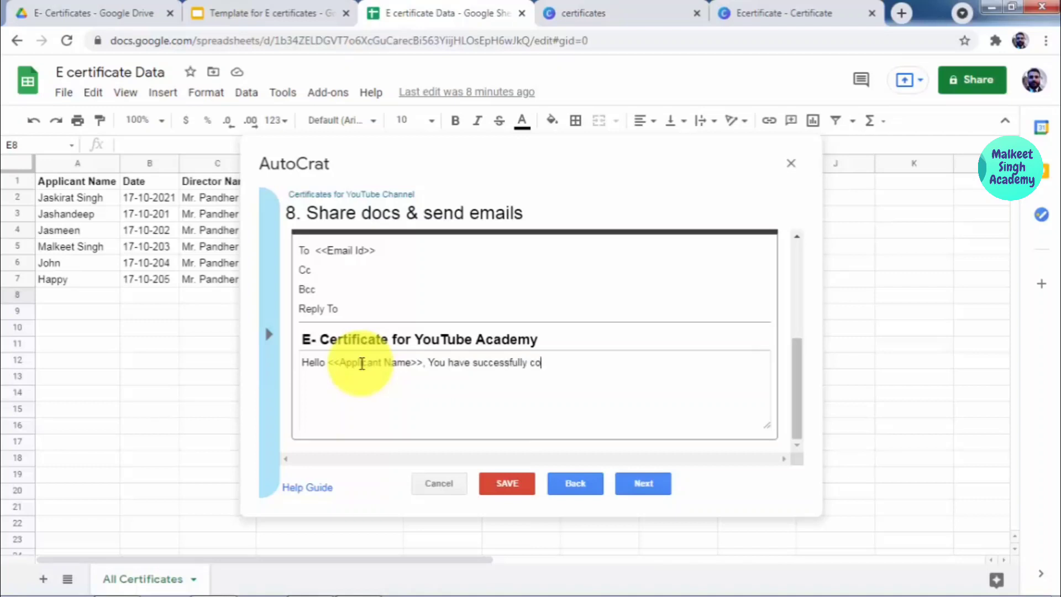
text(mpleted the course. Ple)
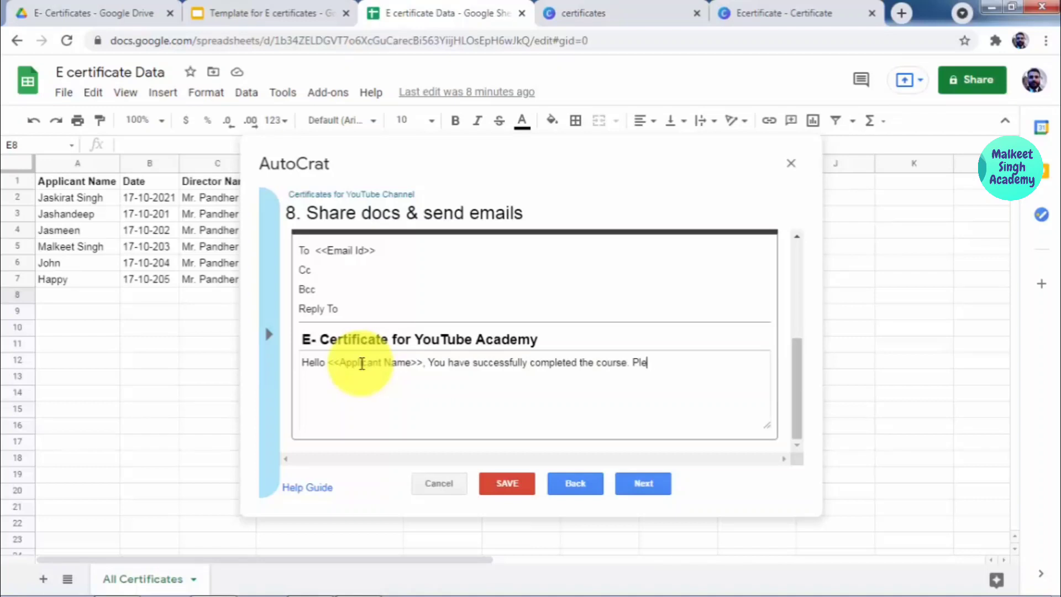
text(ase find the attachement )
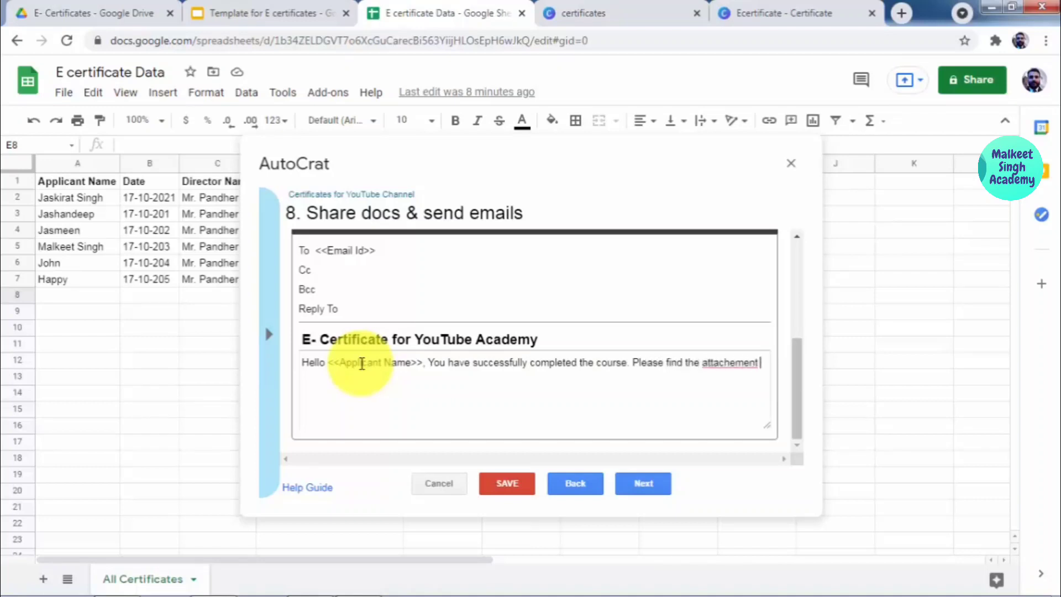
text(of your certi)
key(BackSpace)
key(BackSpace)
key(BackSpace)
key(BackSpace)
key(BackSpace)
text(E-Certifica)
key(BackSpace)
text(ate.)
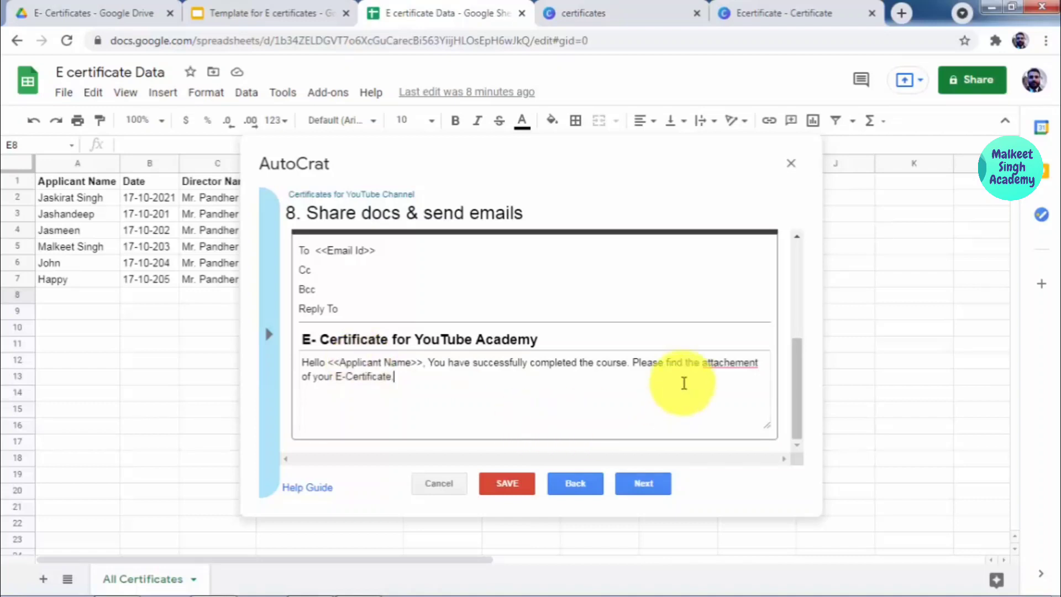
right_click(707, 365)
click(730, 378)
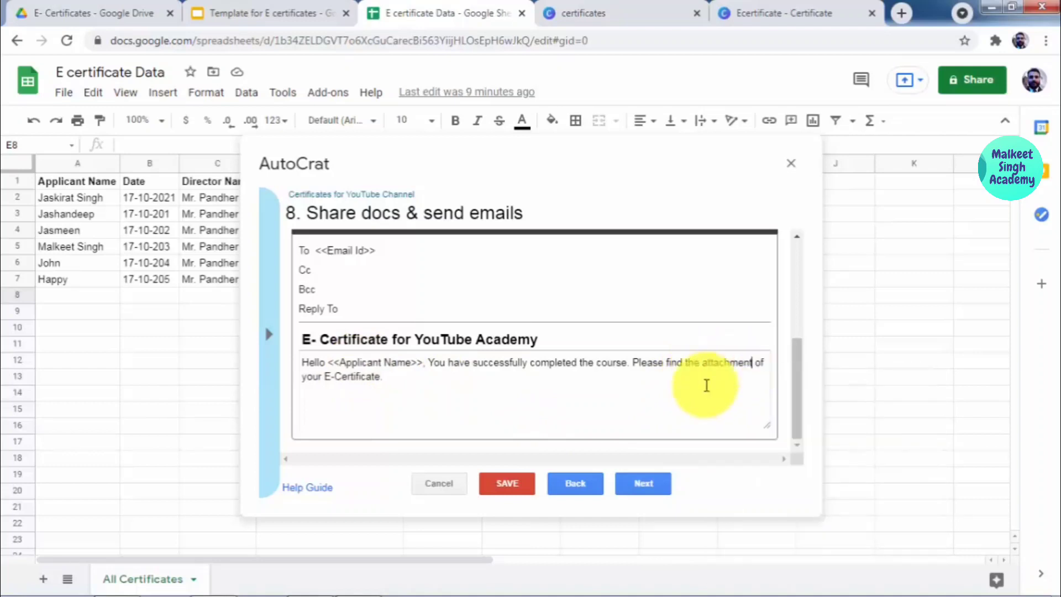
click(641, 485)
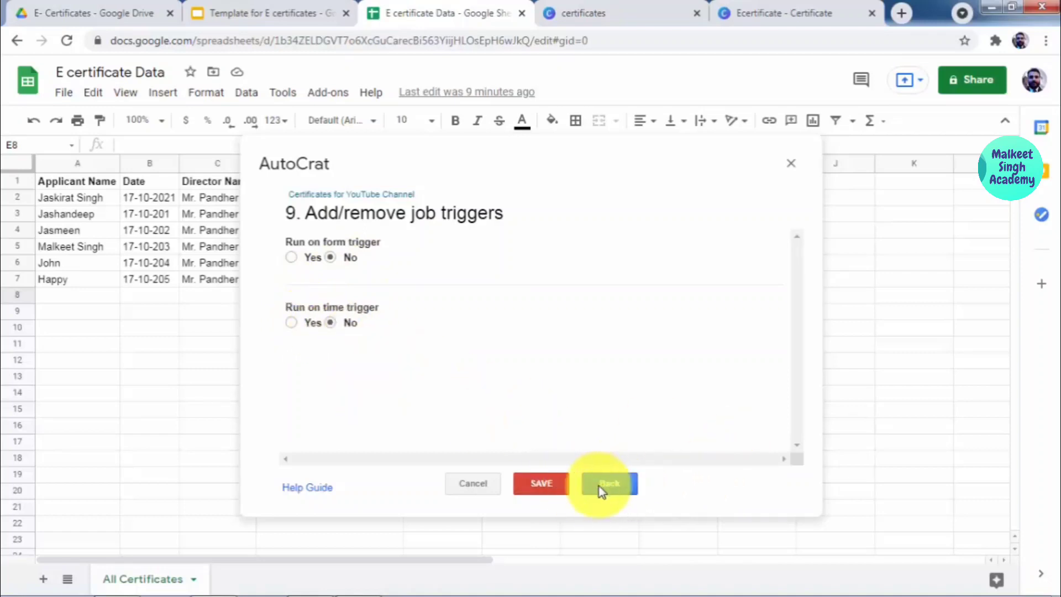
Step: Save and run the Certificates for YouTube Channel job, then close AutoCrat to see six merged rows
click(549, 490)
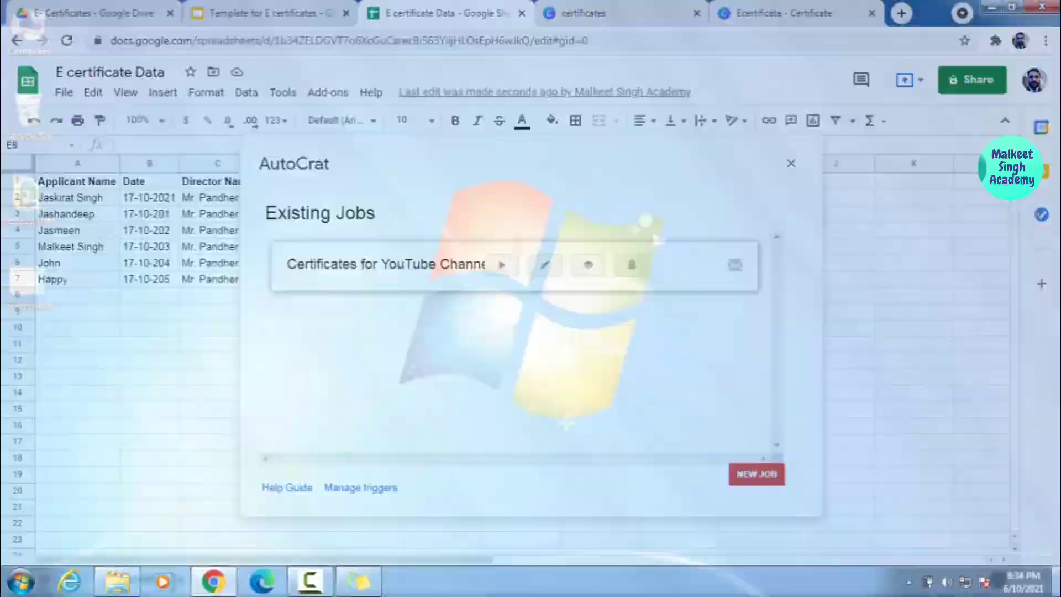
click(1057, 582)
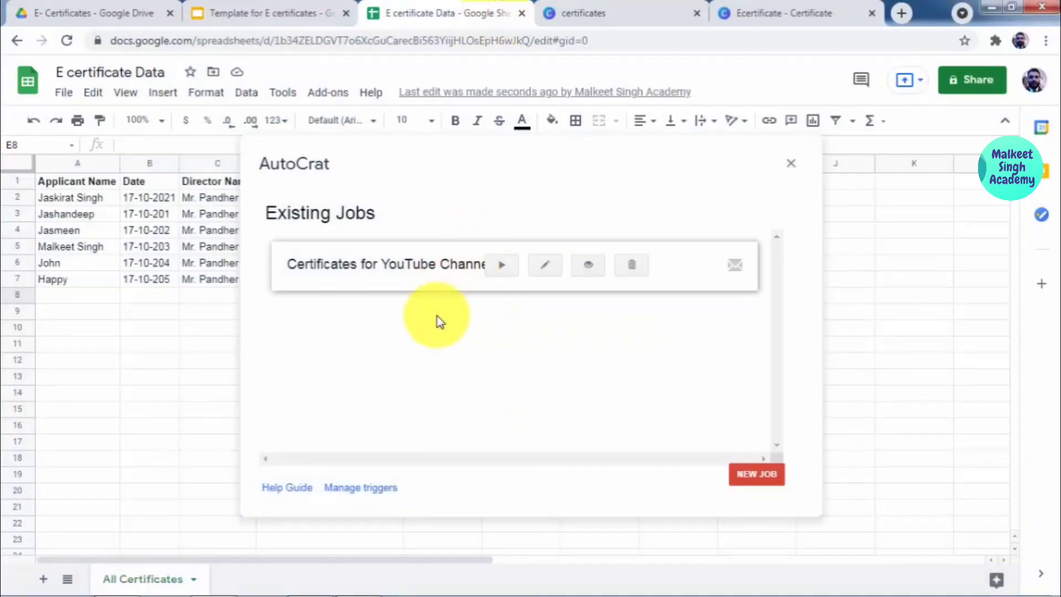
click(503, 266)
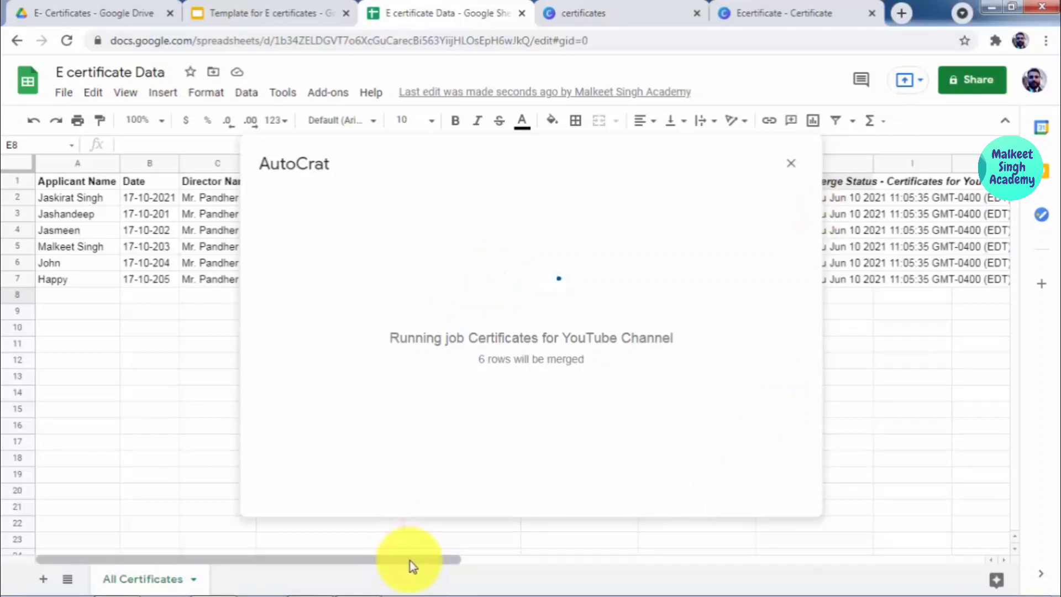
drag(410, 560, 434, 554)
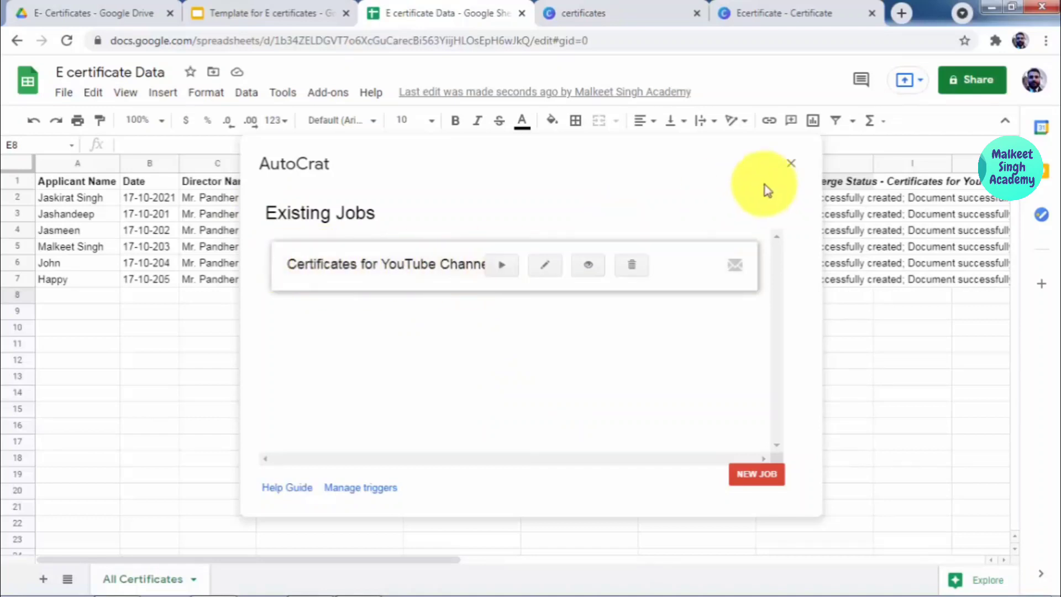
click(791, 164)
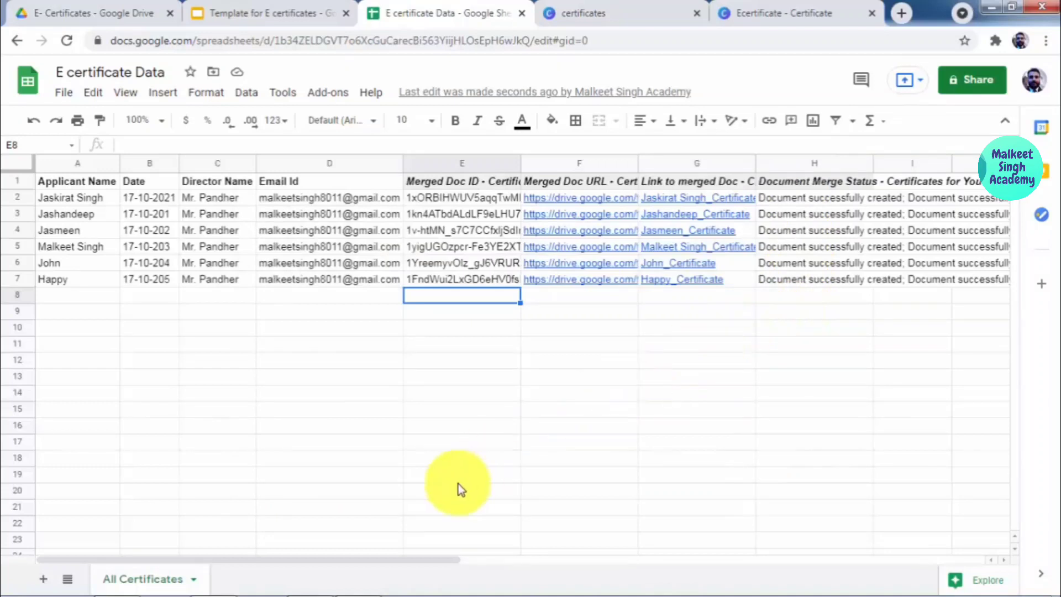
Step: Scroll across the merged doc URL, link and status columns, then open a new browser tab
click(343, 554)
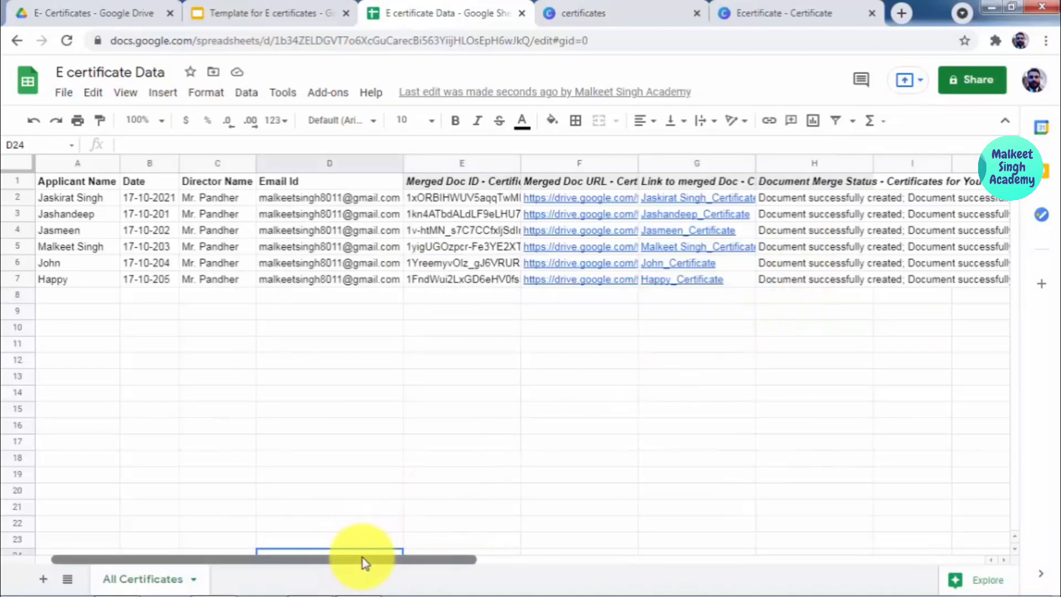
drag(362, 558, 380, 560)
mouse_move(495, 201)
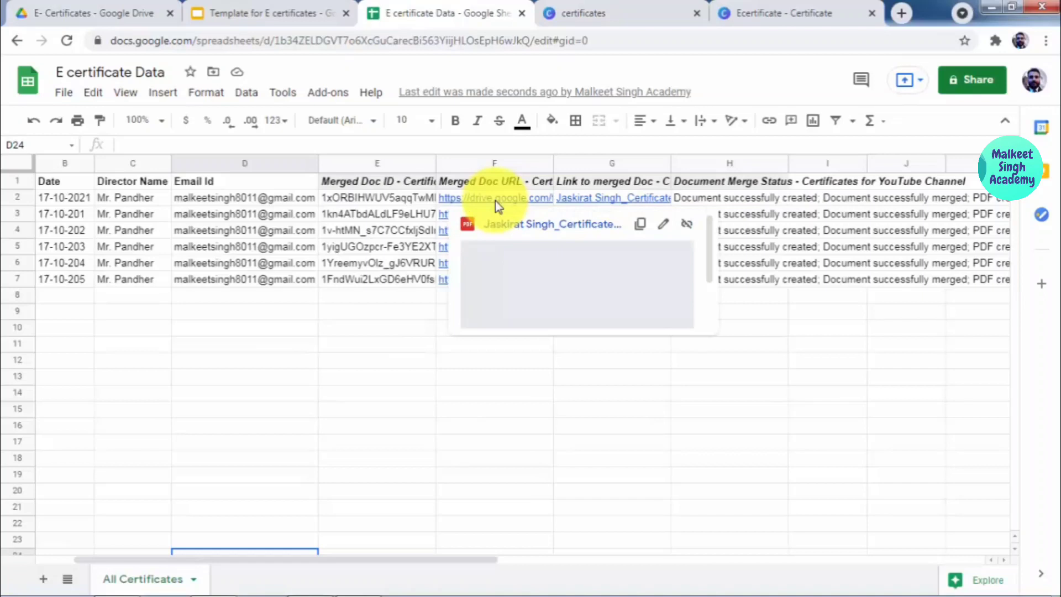
mouse_move(439, 218)
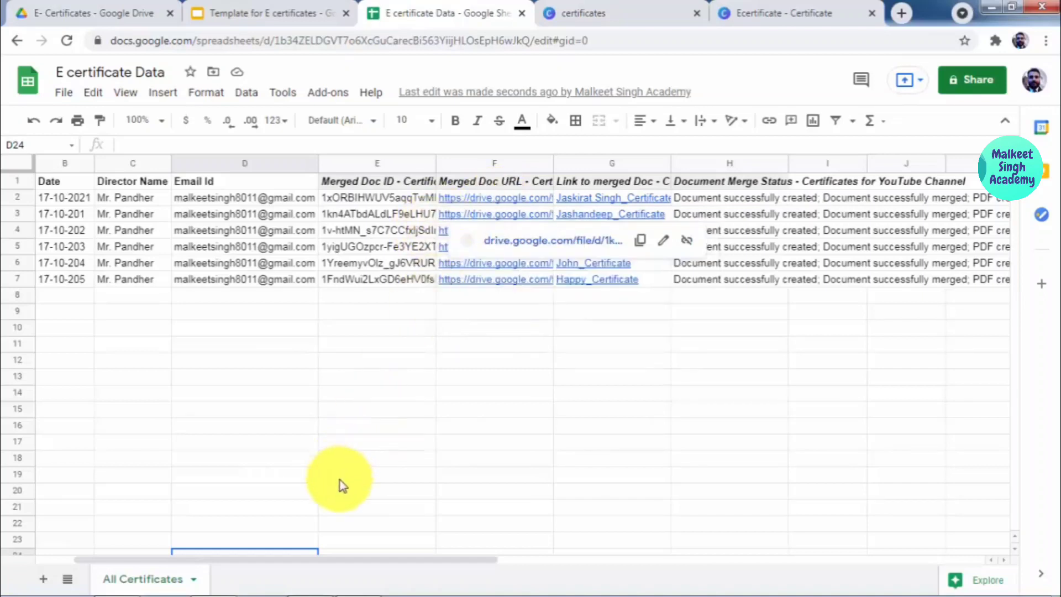
drag(326, 560, 502, 557)
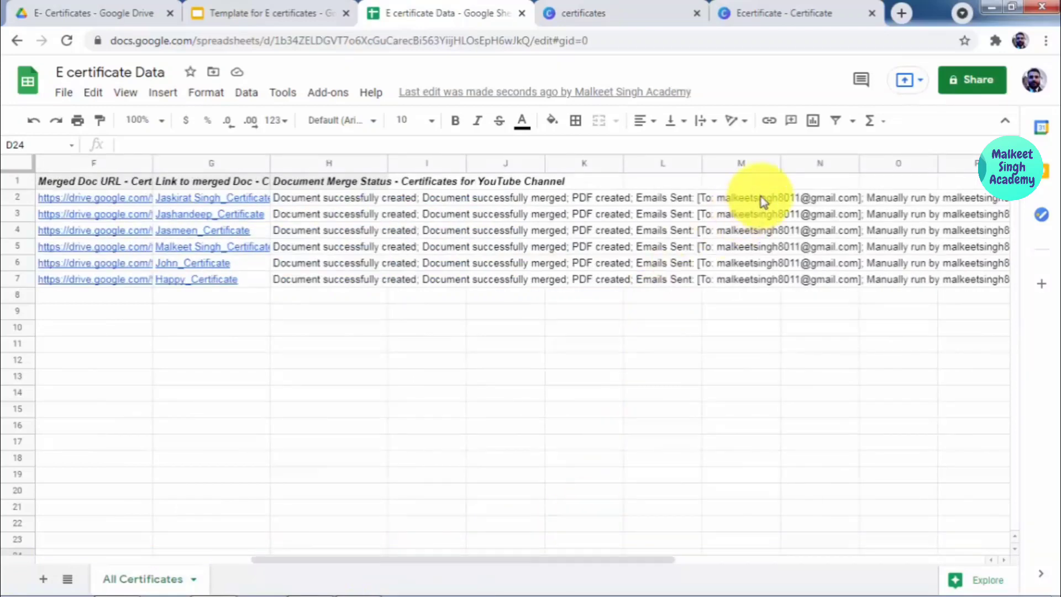
click(900, 13)
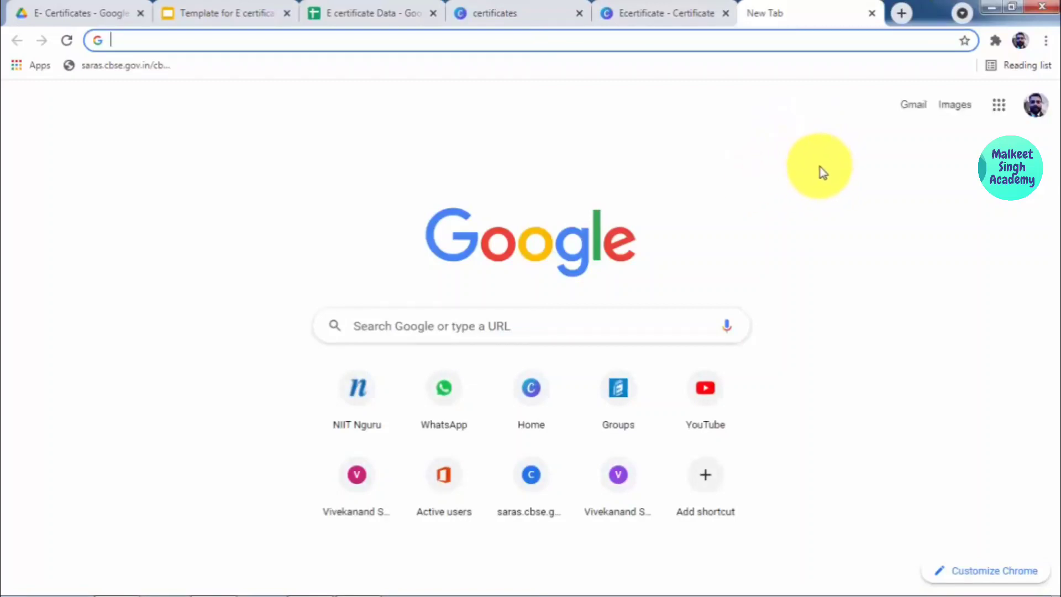
Step: In Gmail, open the earliest E- Certificate email, preview its PDF certificate, and return to the inbox
click(914, 105)
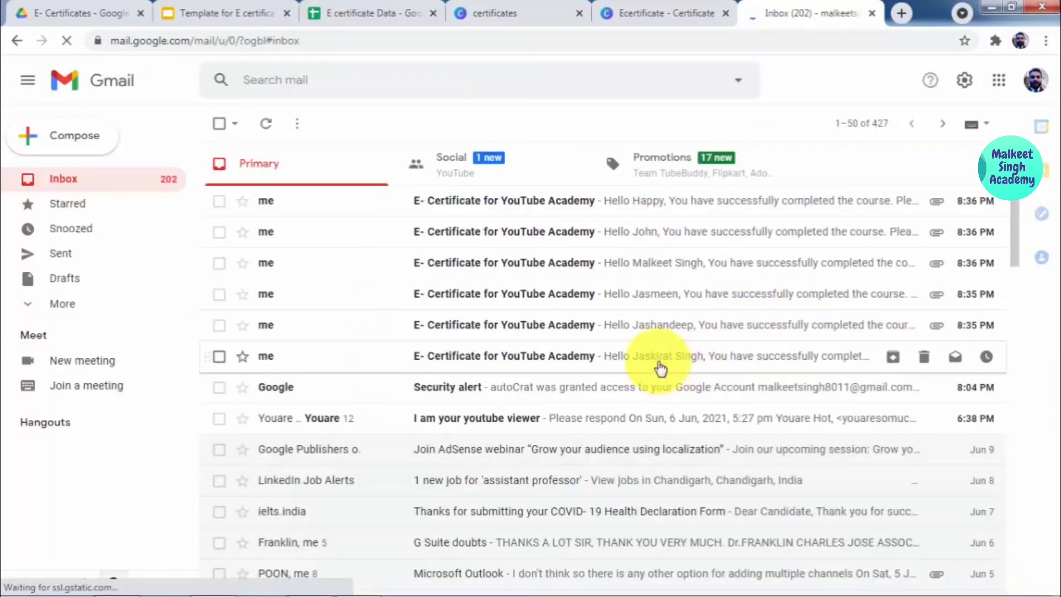
click(479, 366)
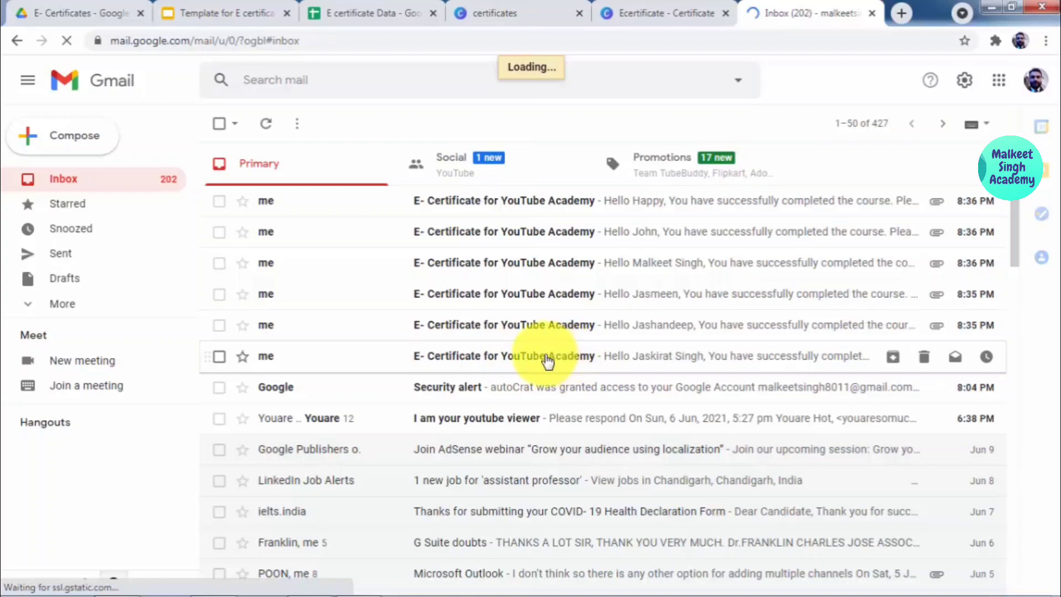
click(546, 357)
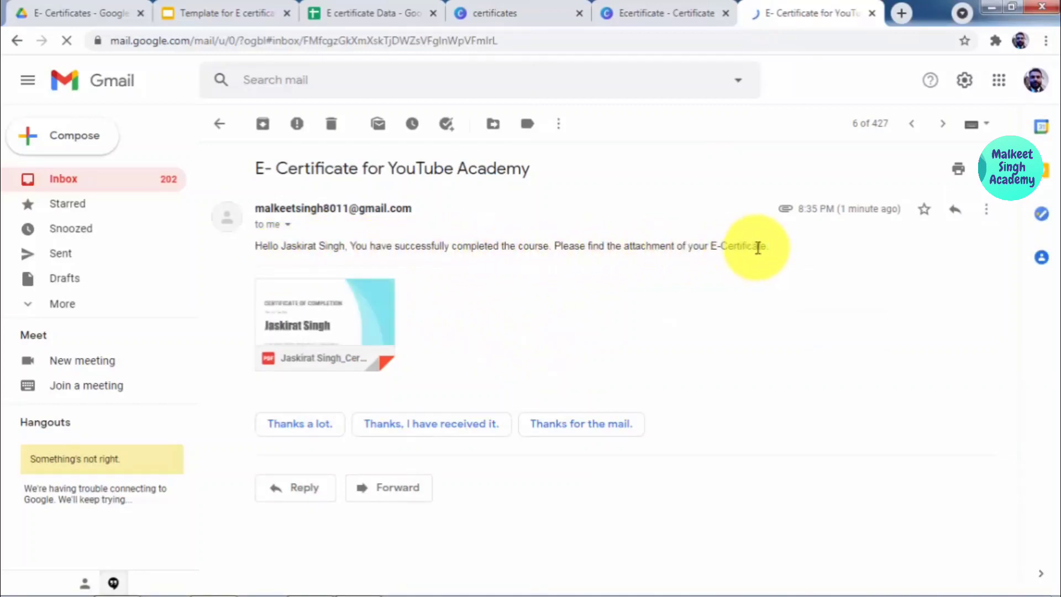
mouse_move(338, 305)
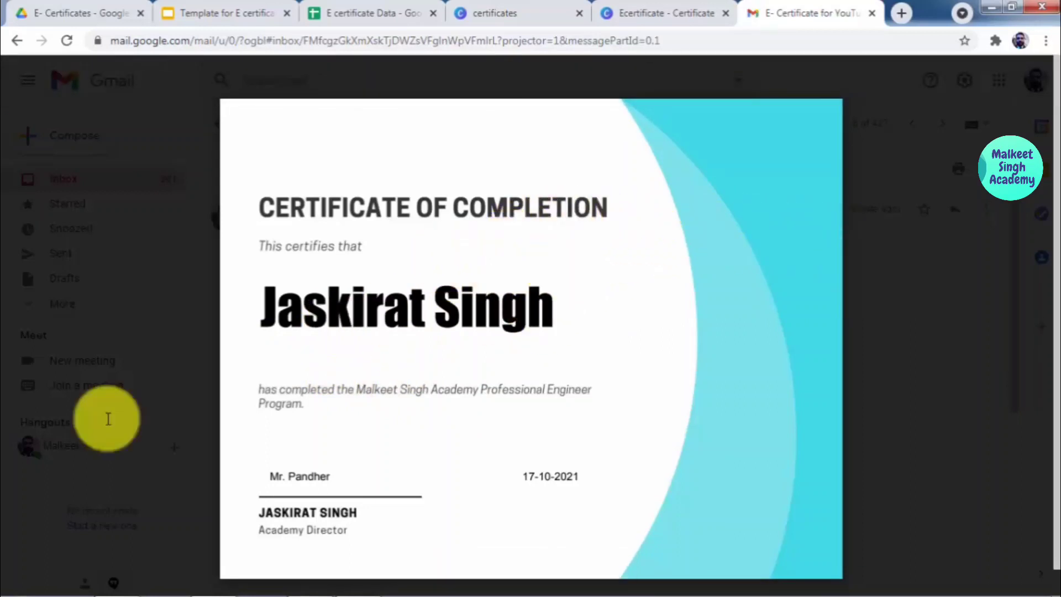
click(929, 264)
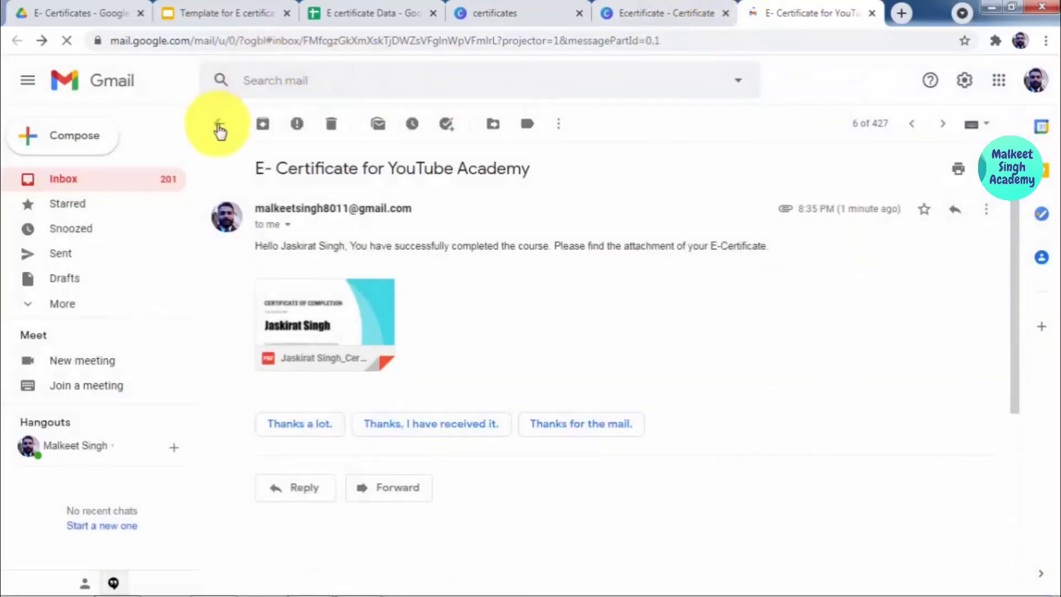
click(219, 126)
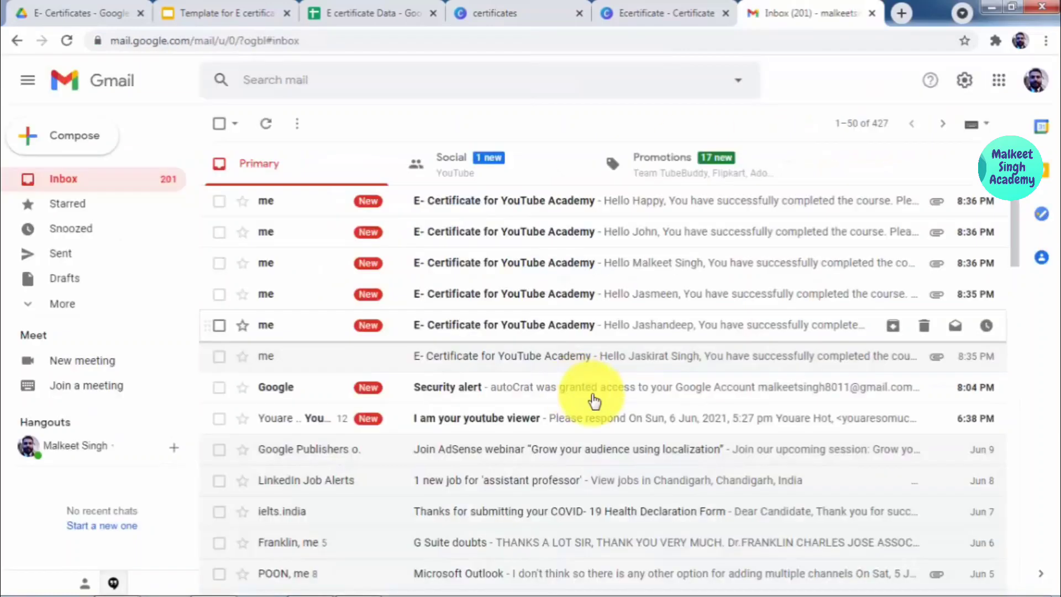
Step: Open another applicant's certificate email, preview and close its PDF, then switch to E certificate Data
click(461, 262)
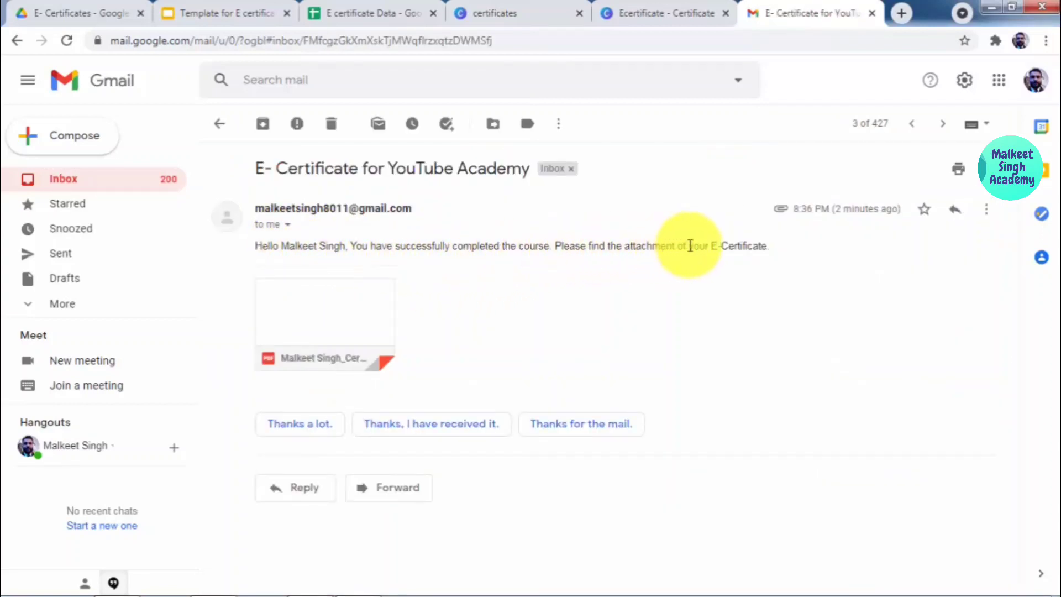
click(350, 306)
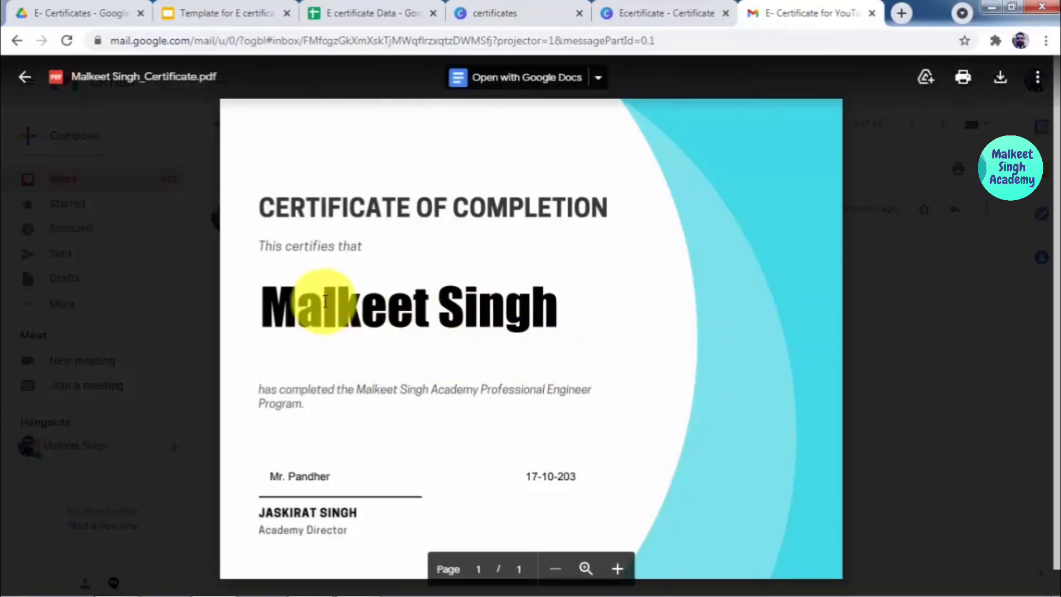
click(926, 214)
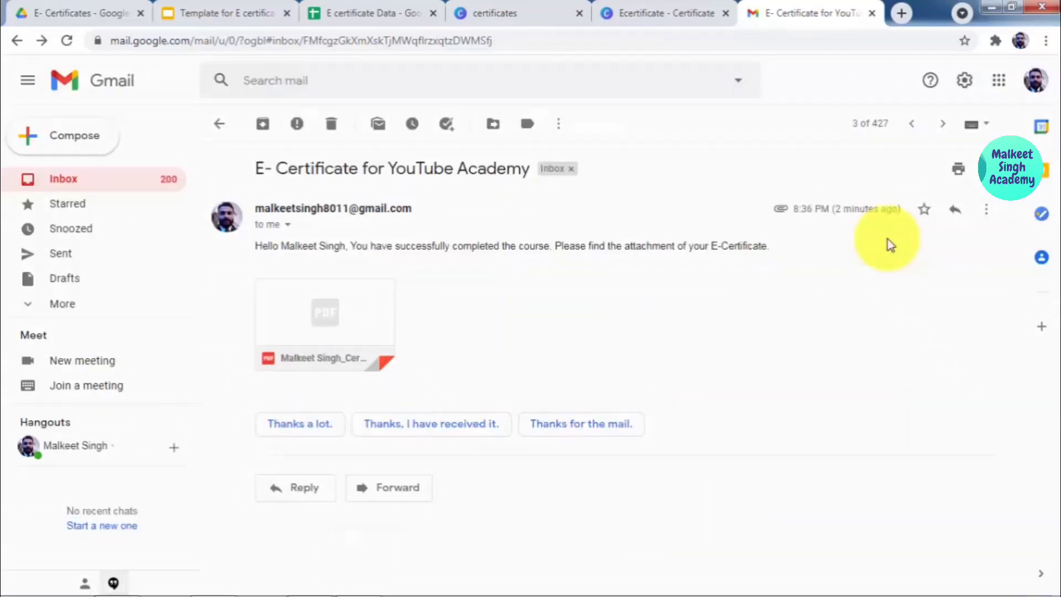
click(407, 11)
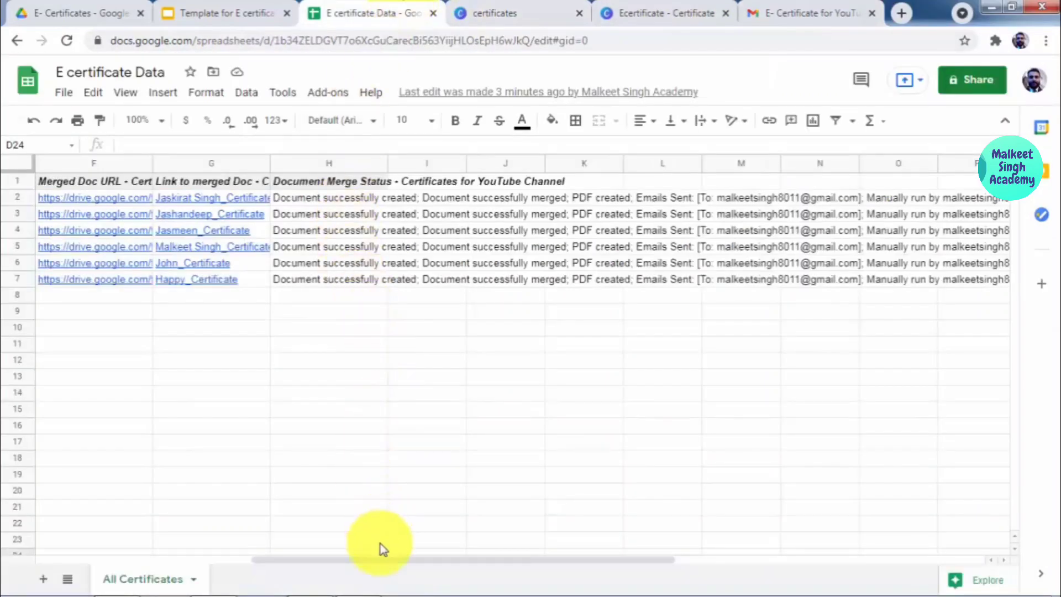
Step: Look over the sheet's download options and close the menu without downloading anything
drag(383, 560, 90, 558)
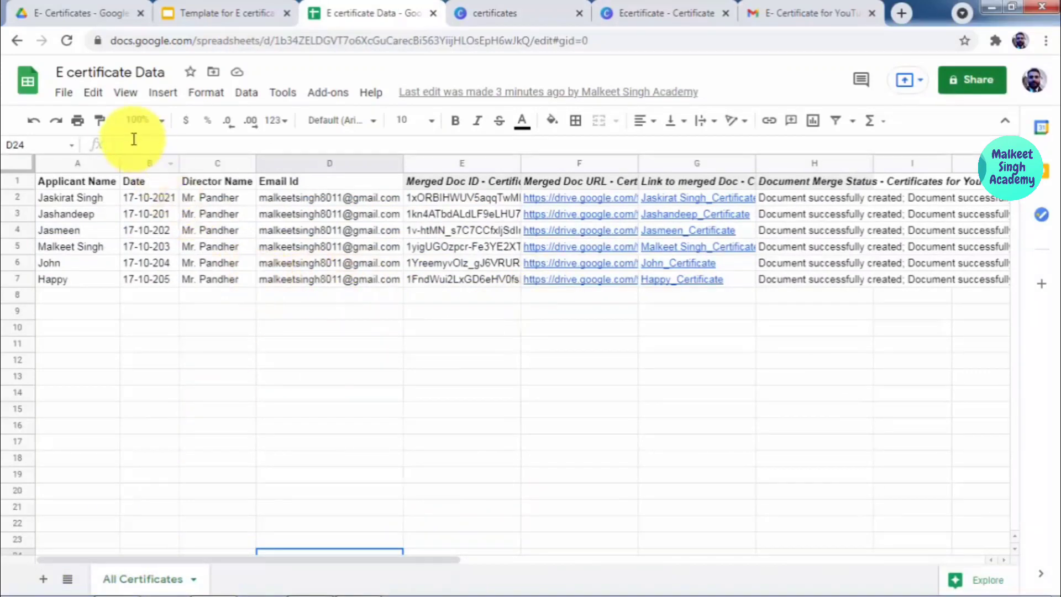
click(64, 95)
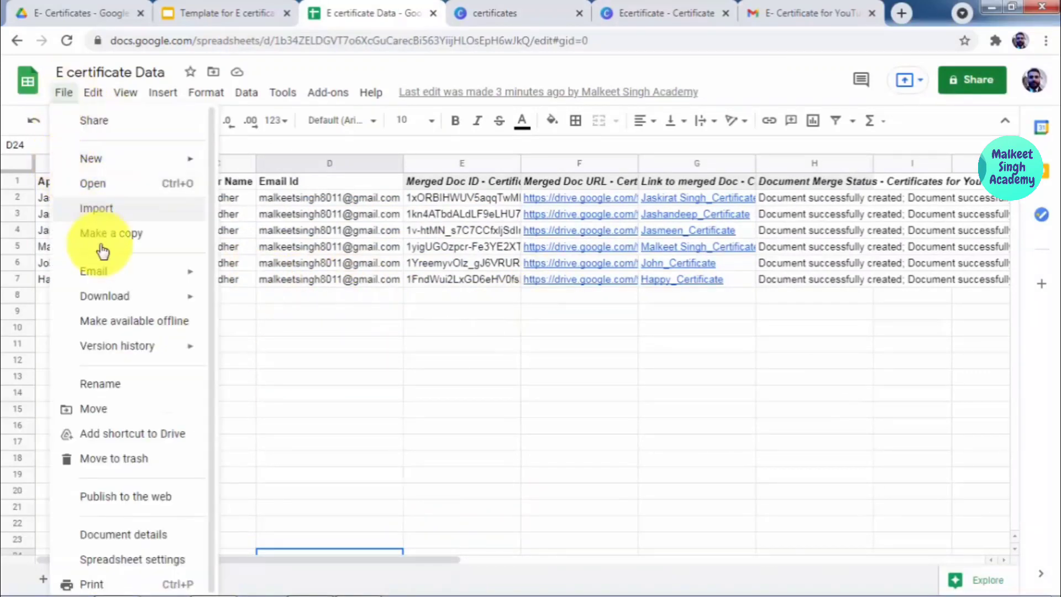
mouse_move(117, 295)
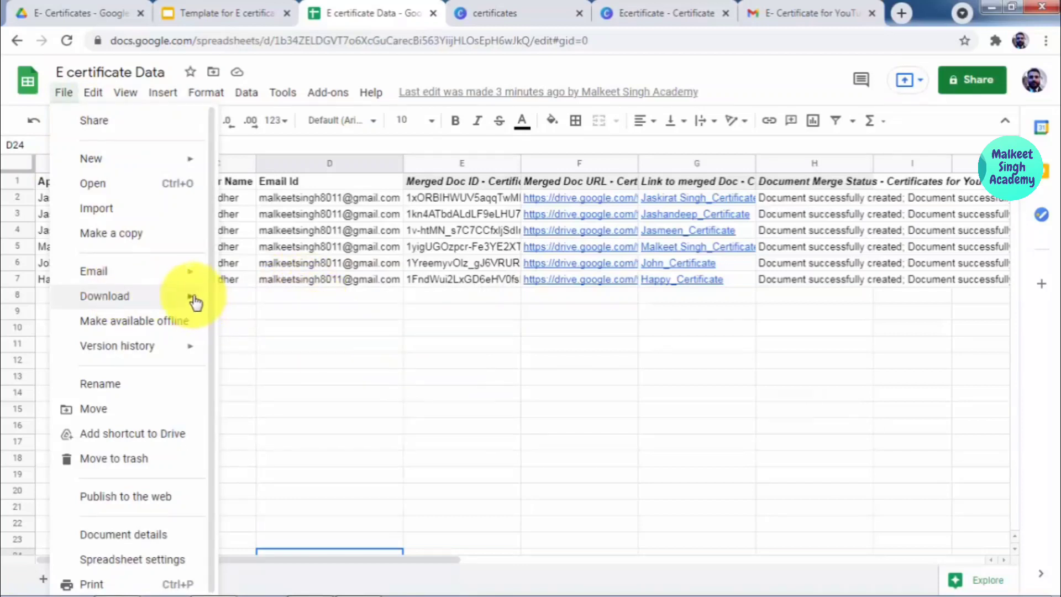
click(695, 360)
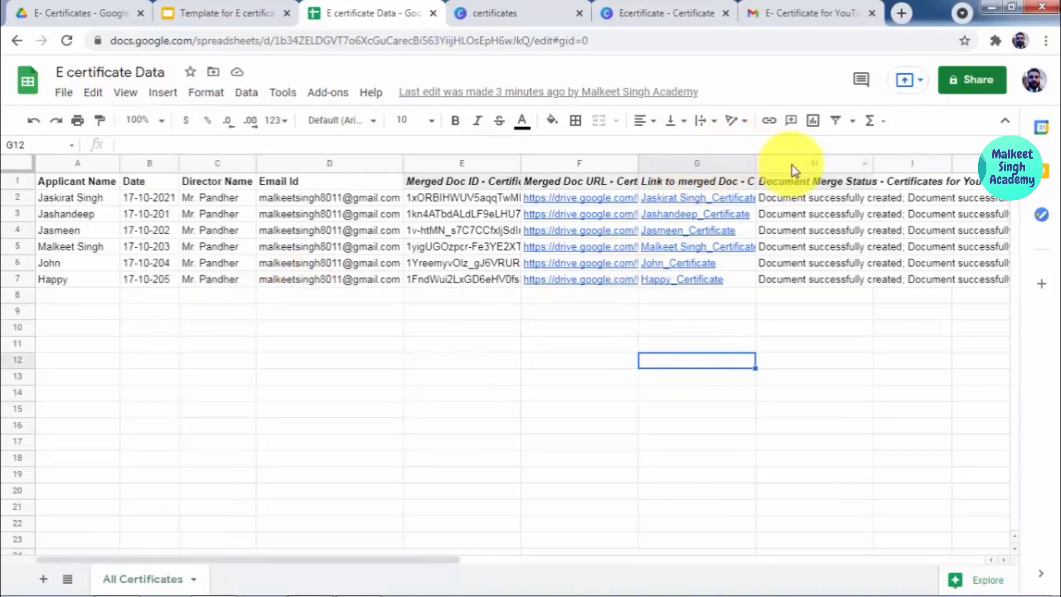
Step: Delete columns G through T so Merged Doc URL becomes the last column
click(791, 163)
click(731, 163)
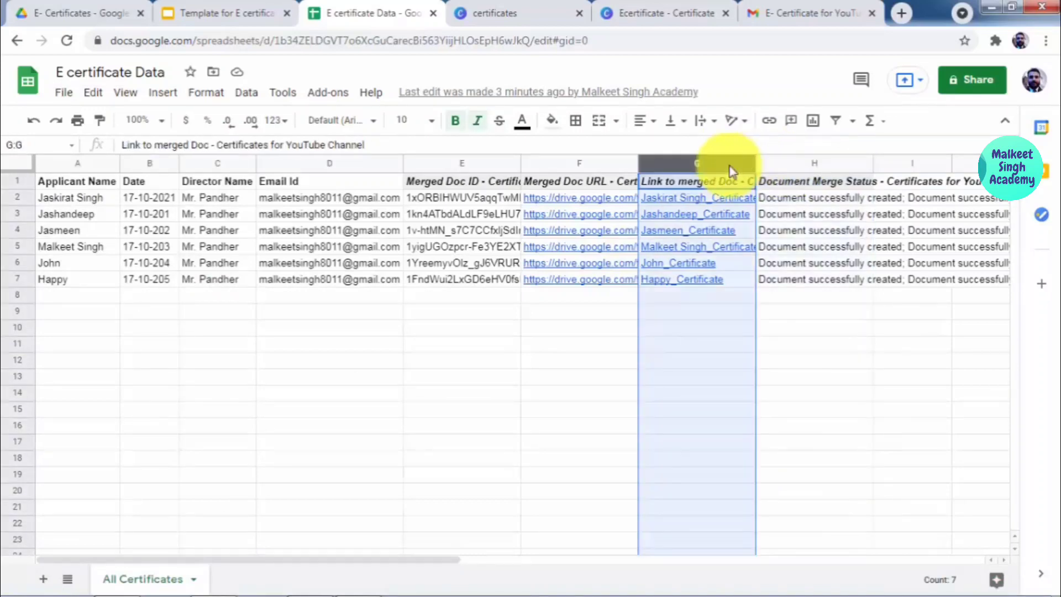
key(shift+Right)
key(shift+Right)
key(shift+Right)
key(shift+Right)
key(shift+Right)
key(shift+Right)
key(shift+Right)
key(shift+Right)
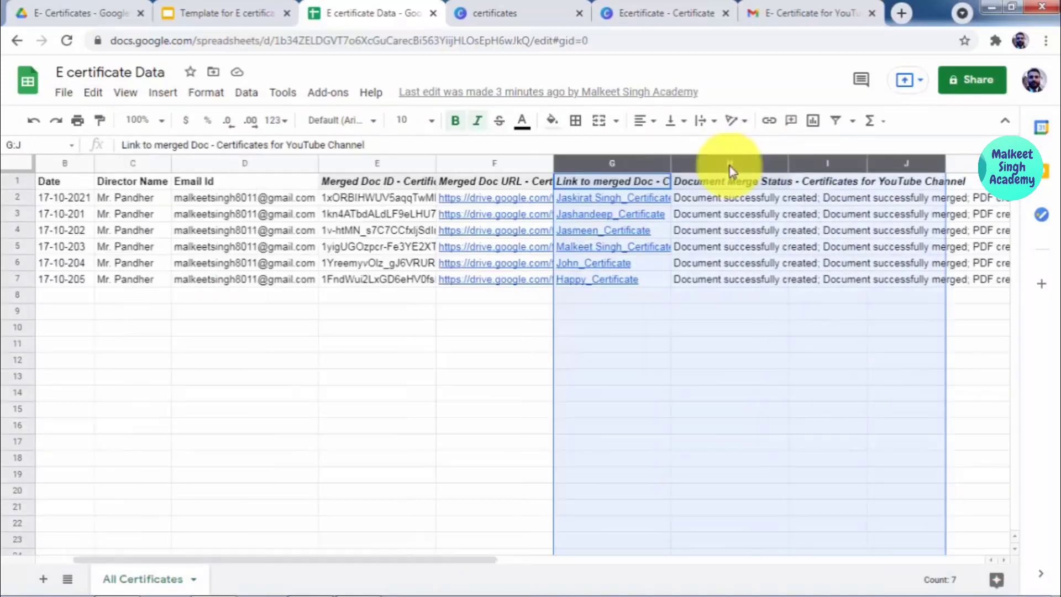
key(shift+Right)
key(shift+Right)
key(shift+Right)
key(shift+Right)
key(shift+Right)
key(shift+Right)
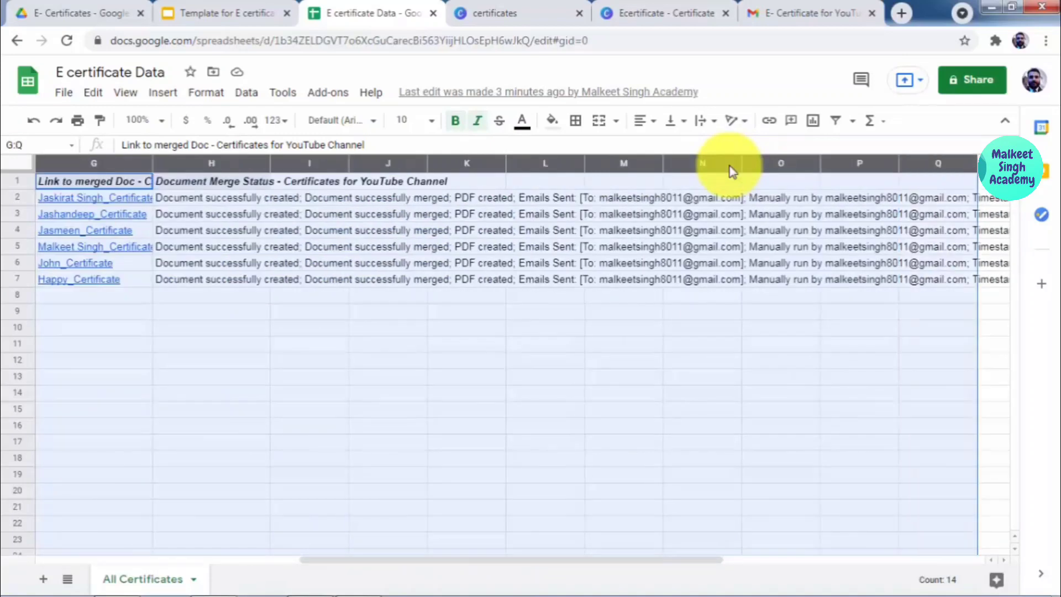
key(shift+Left)
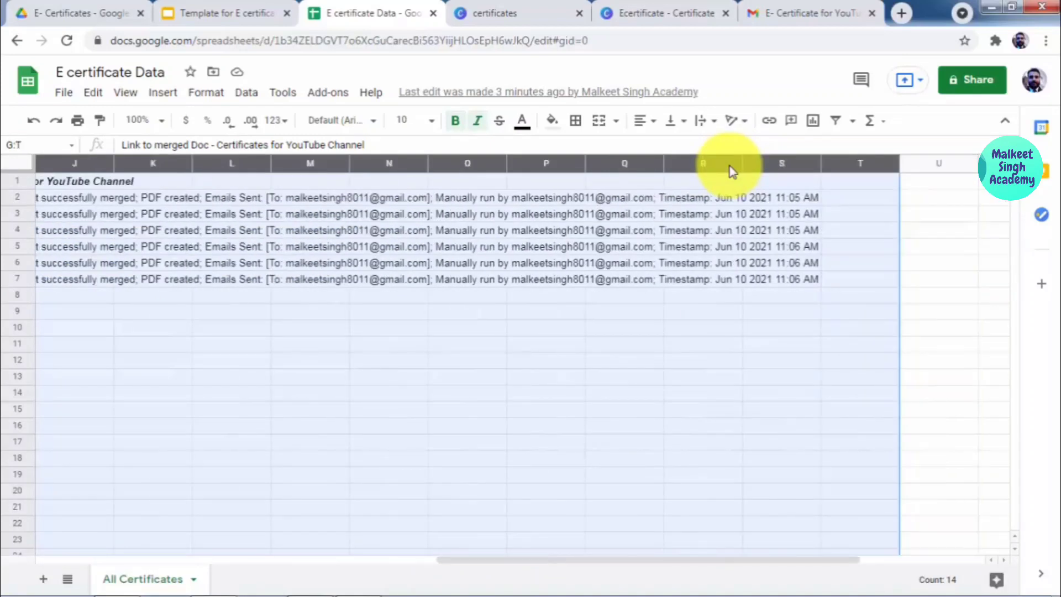
click(732, 166)
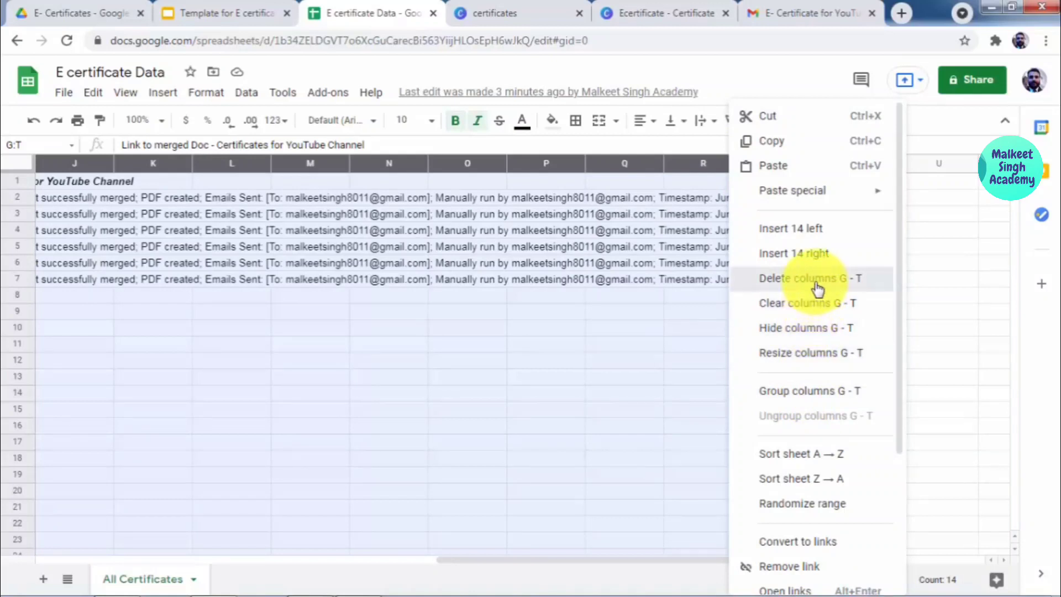
click(817, 287)
click(473, 362)
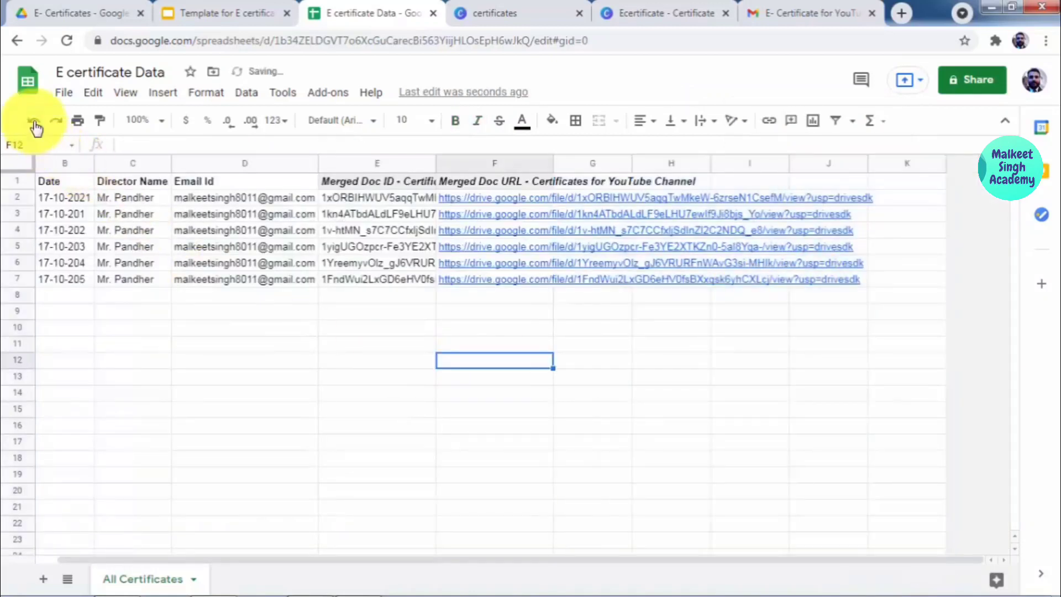
click(63, 93)
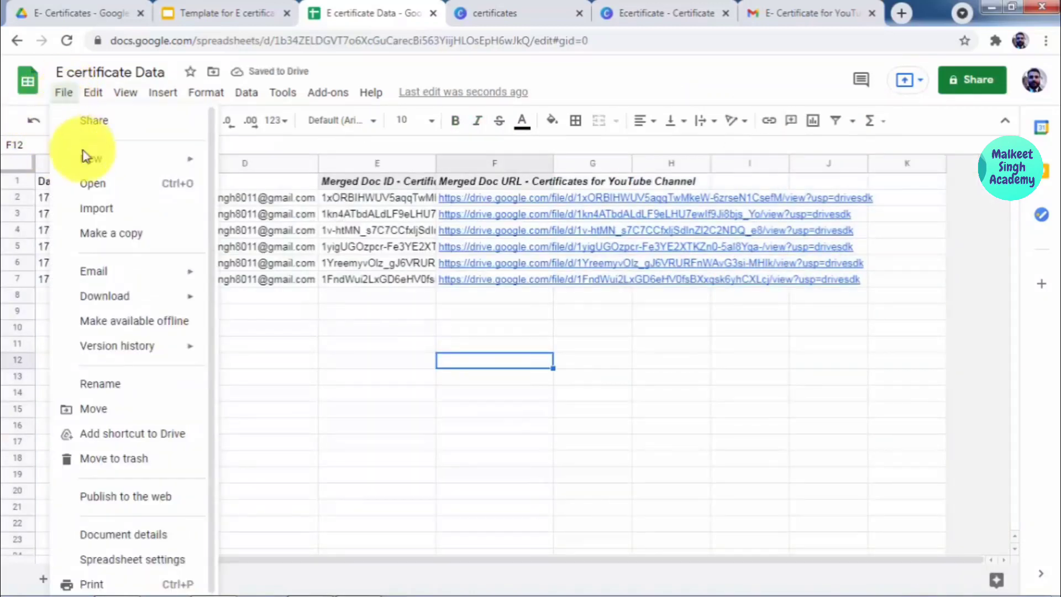
mouse_move(113, 294)
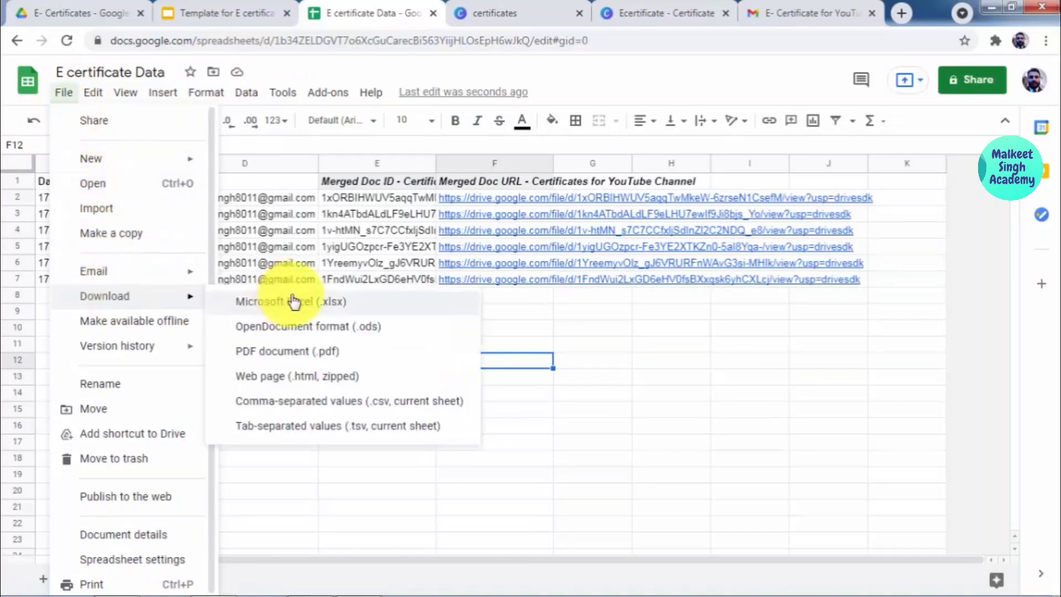
Step: Download the E certificate Data sheet as a PDF document (.pdf)
click(297, 356)
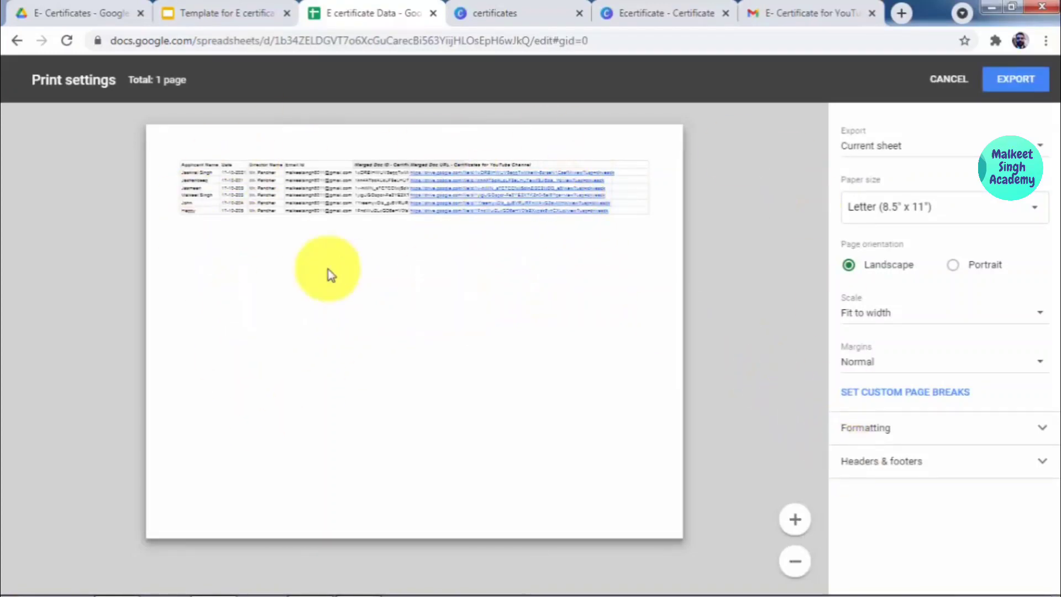
click(1017, 81)
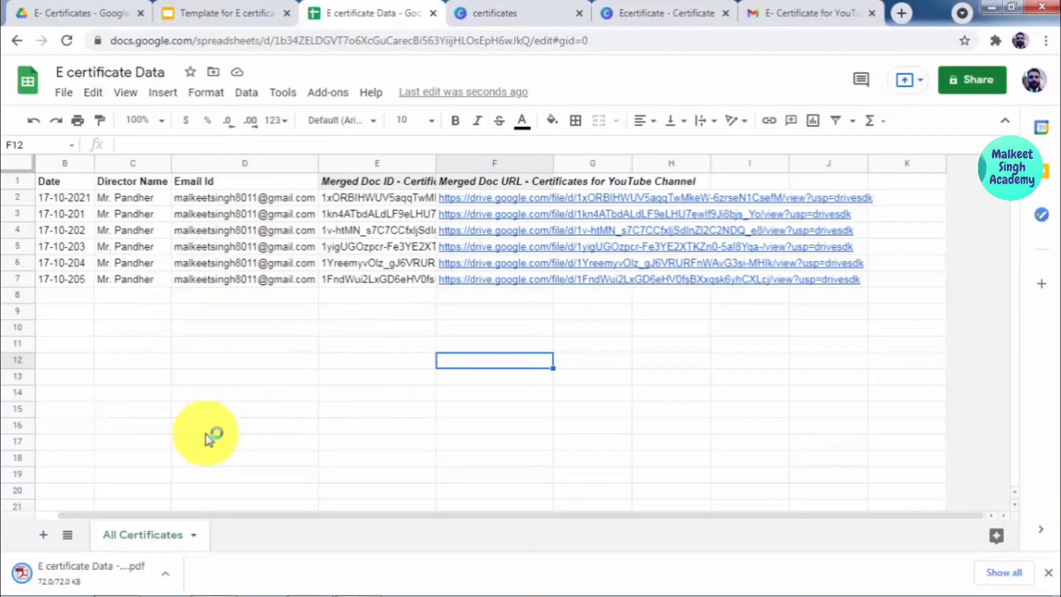
click(94, 569)
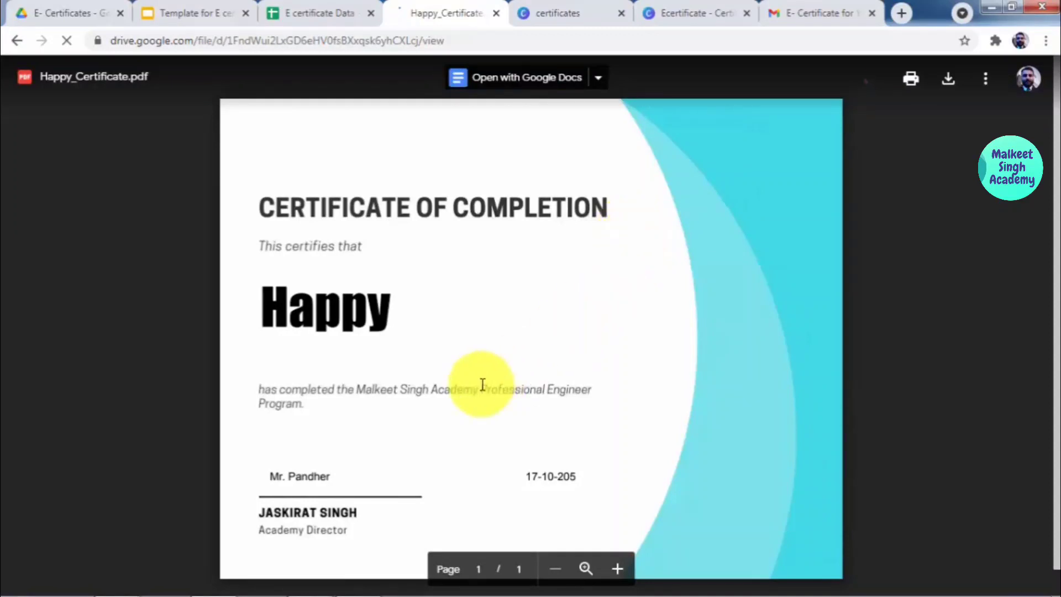
key(ctrl+w)
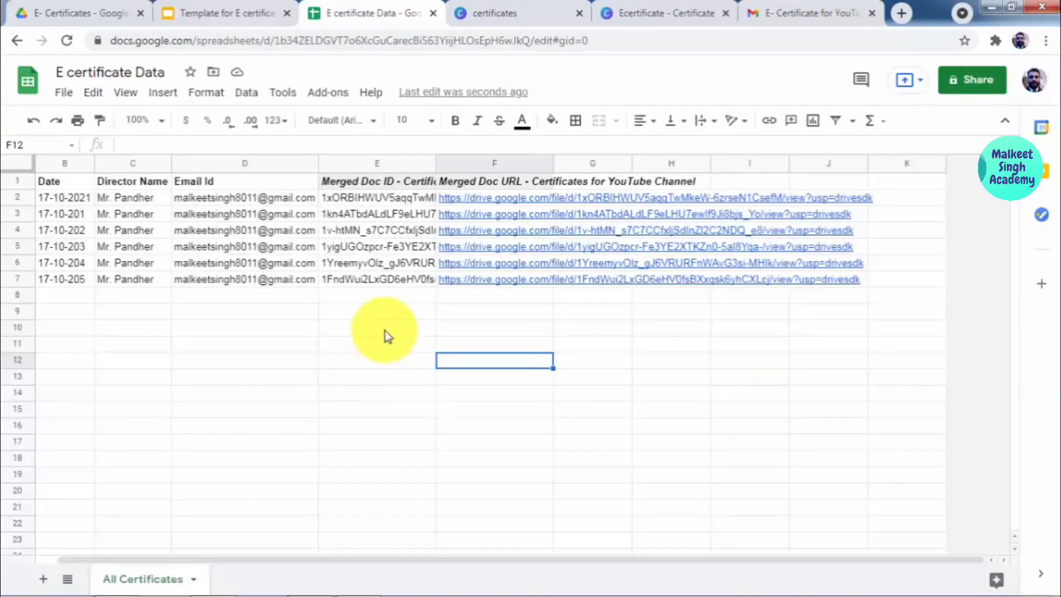